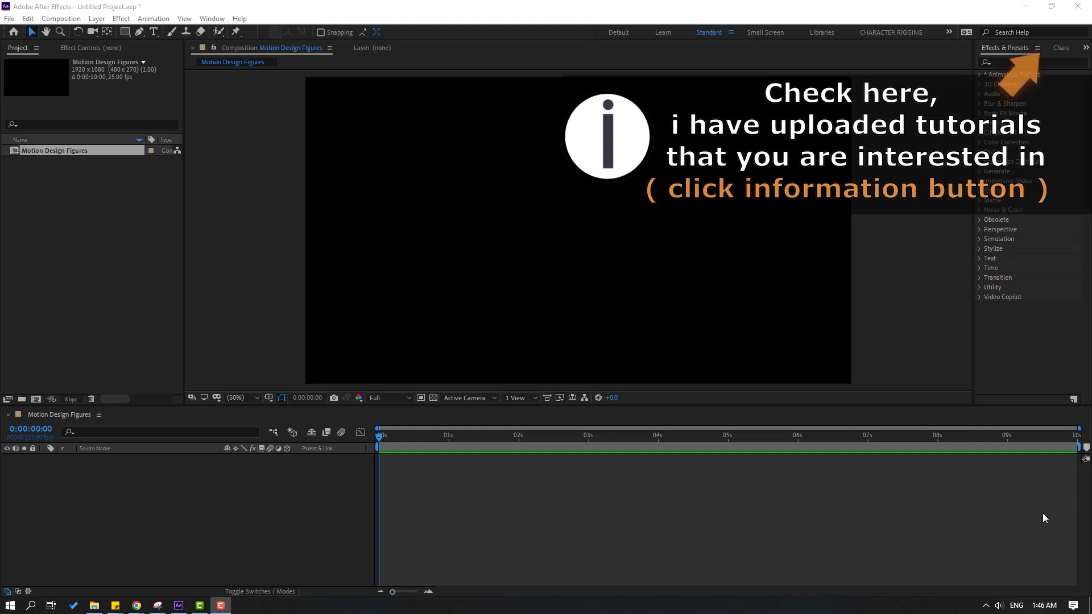
Create a new solid layer named BG
right_click(316, 501)
mouse_move(340, 378)
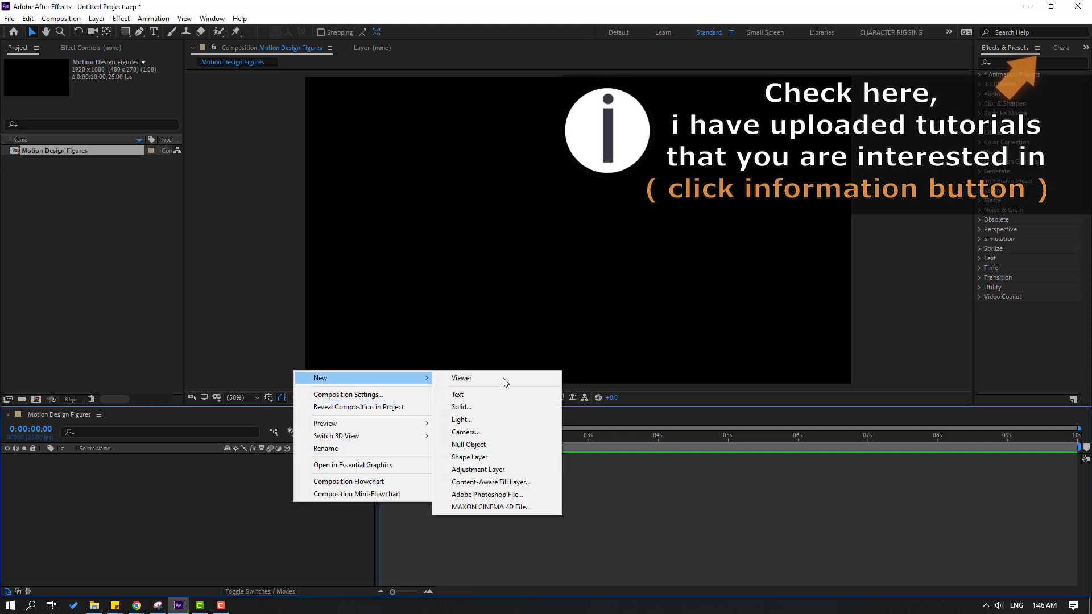
left_click(484, 407)
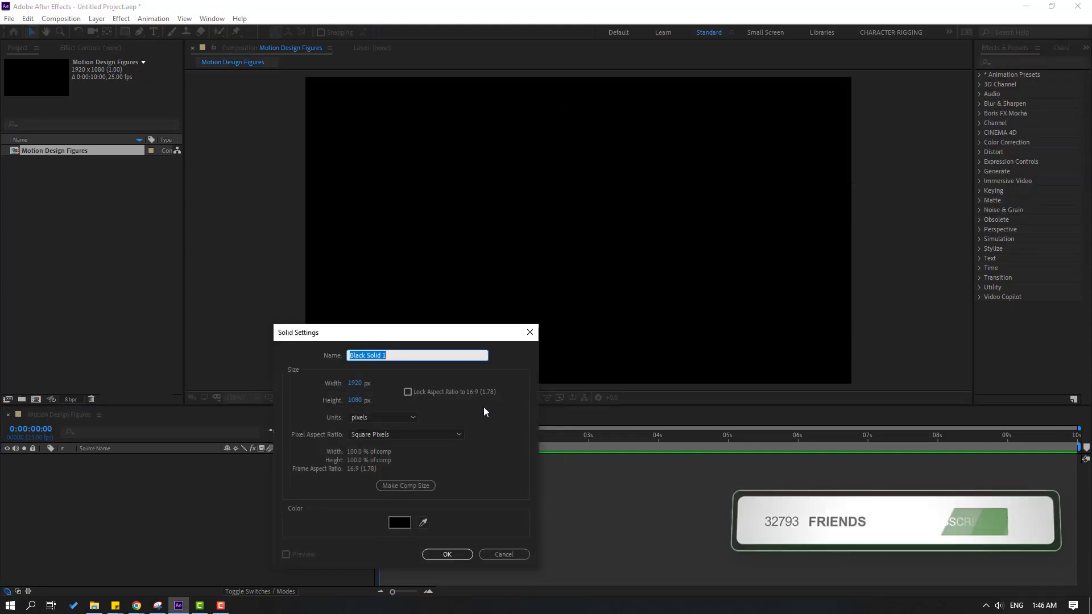
type("BG")
left_click(440, 554)
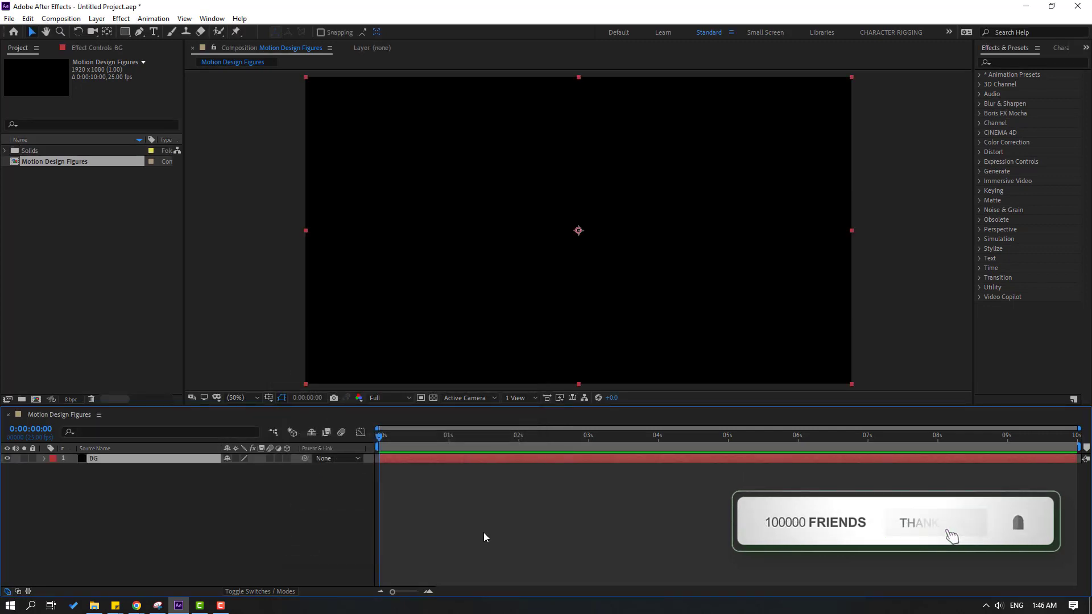
Apply a Fill effect coloured F1334C to the BG layer and lock it
left_click(1011, 61)
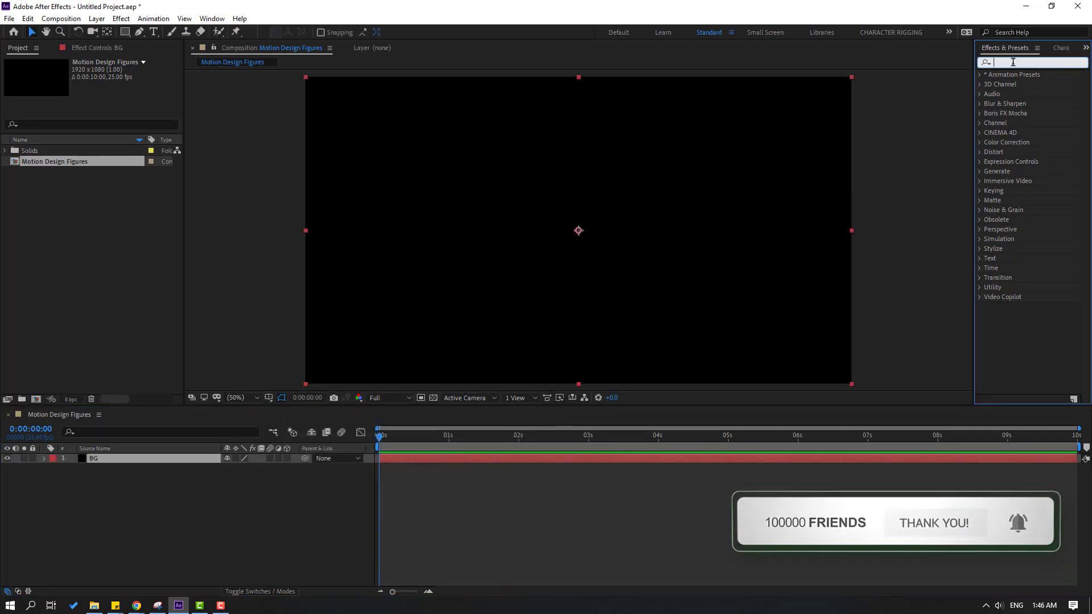
type("fill")
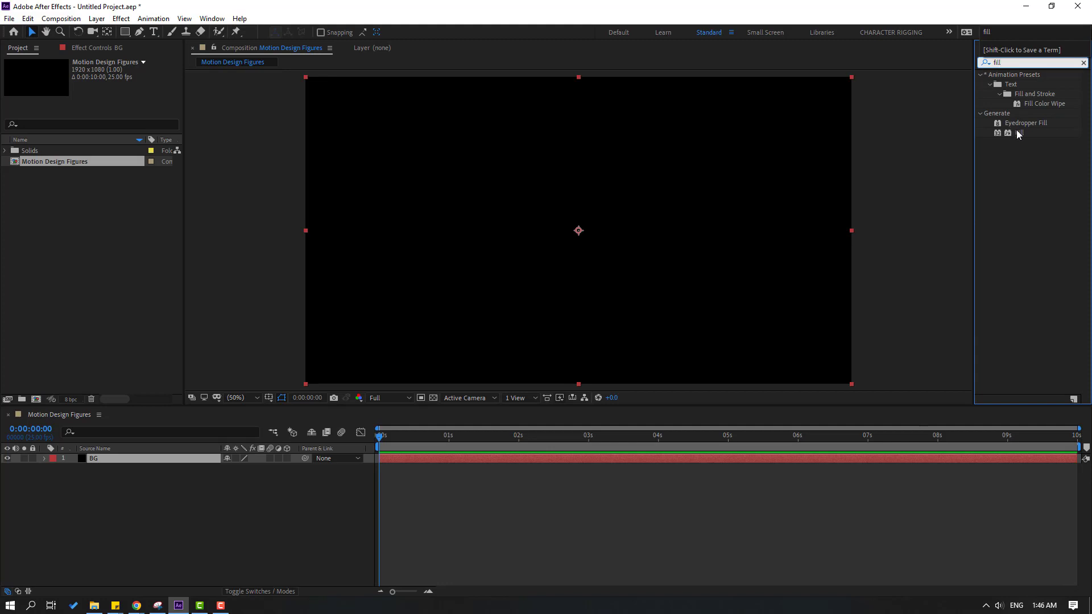
left_click_drag(1018, 134, 91, 460)
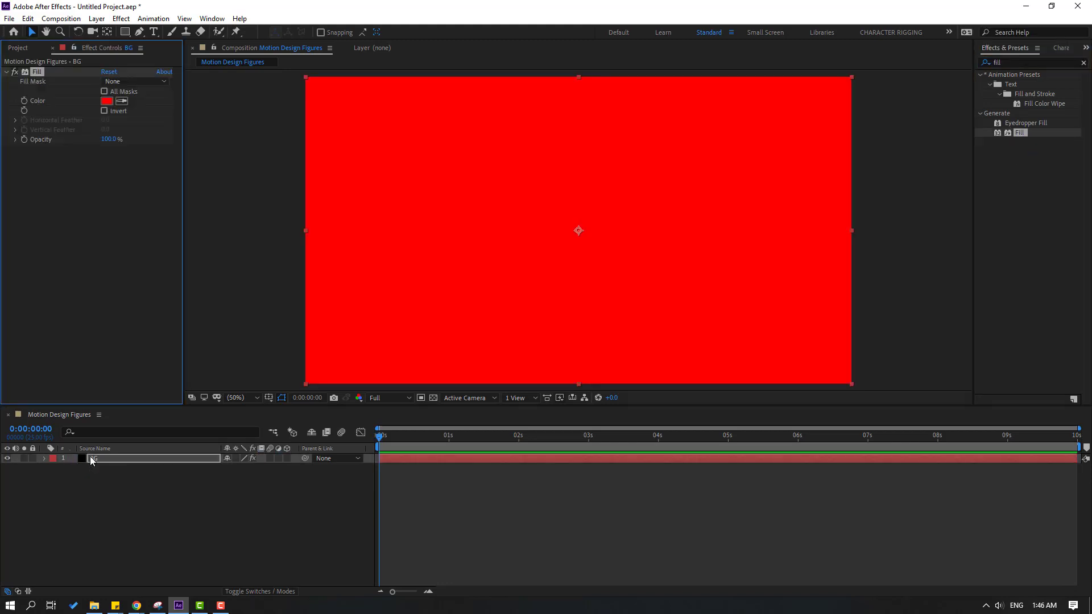
left_click(106, 101)
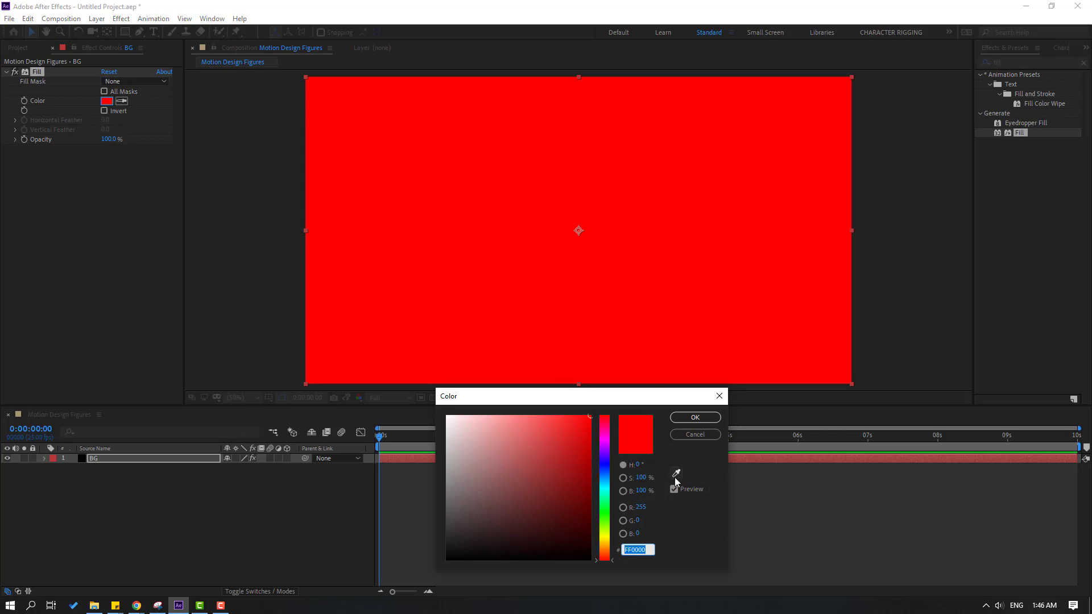
type("F1334C")
left_click_drag(580, 401, 576, 400)
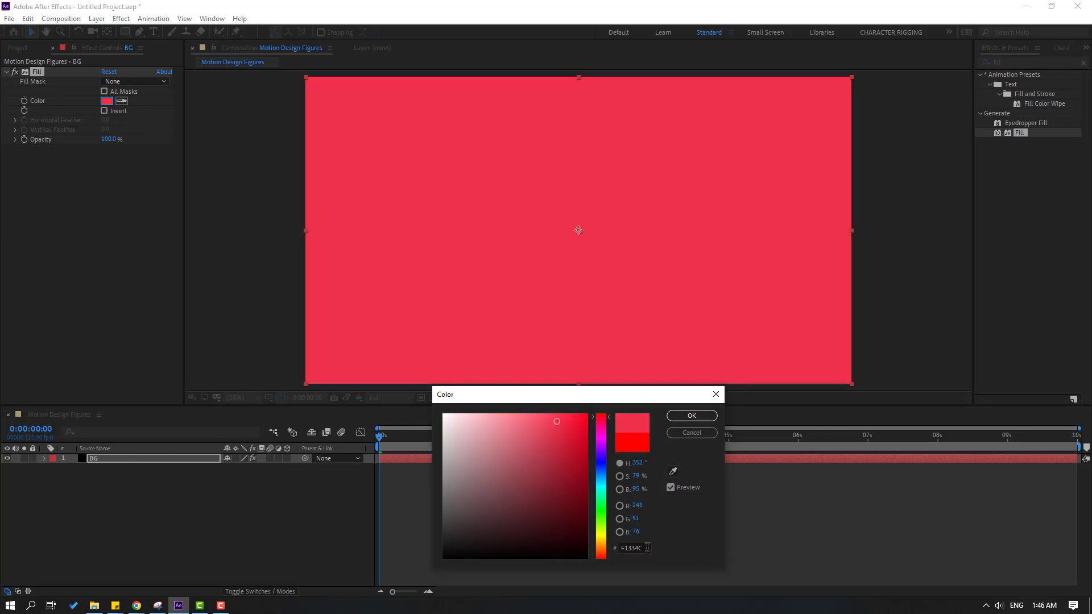
left_click(684, 418)
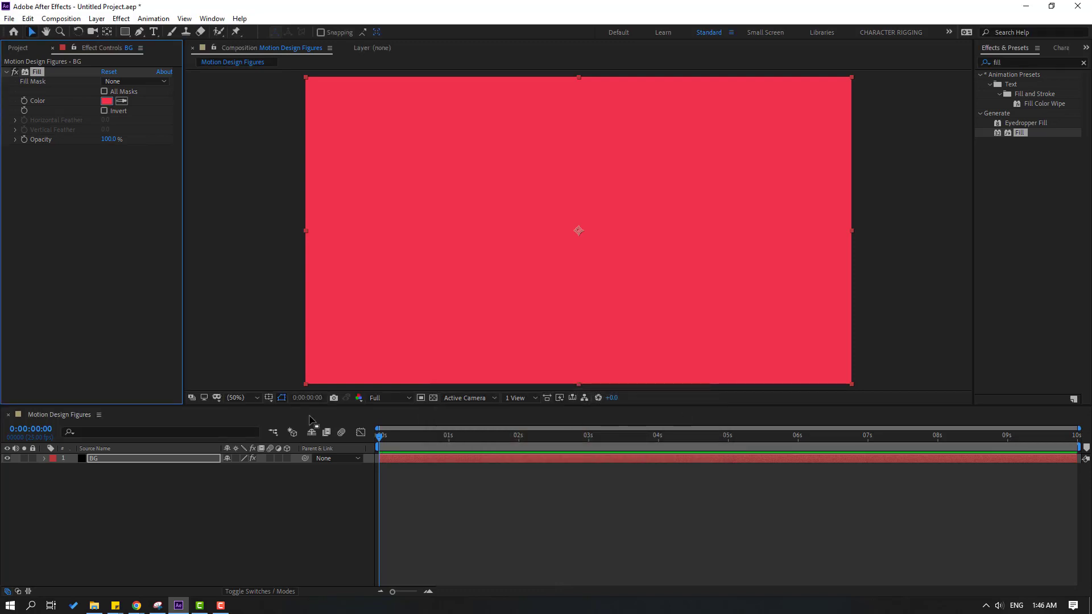
left_click(32, 458)
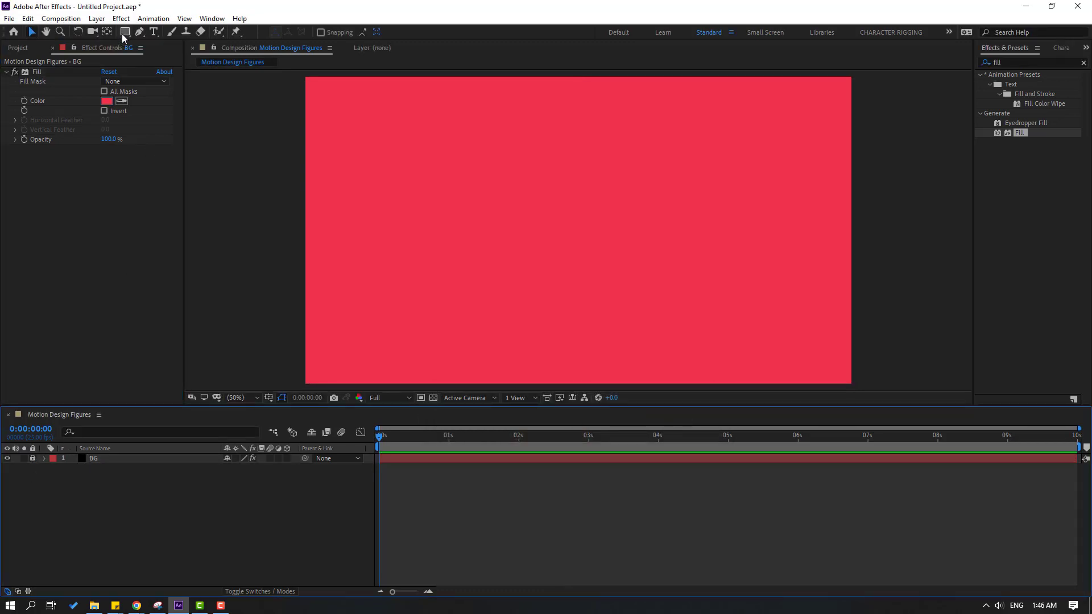
Draw a white rectangle bar below the comp centre and rename its shape layer to 01
left_click_drag(121, 33, 182, 31)
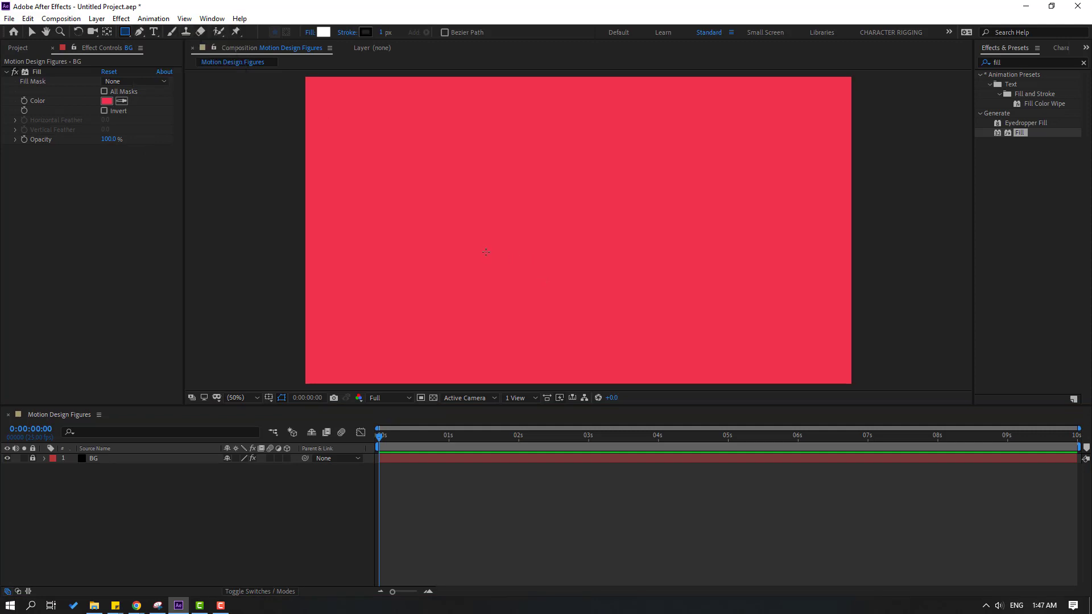
left_click_drag(466, 252, 614, 274)
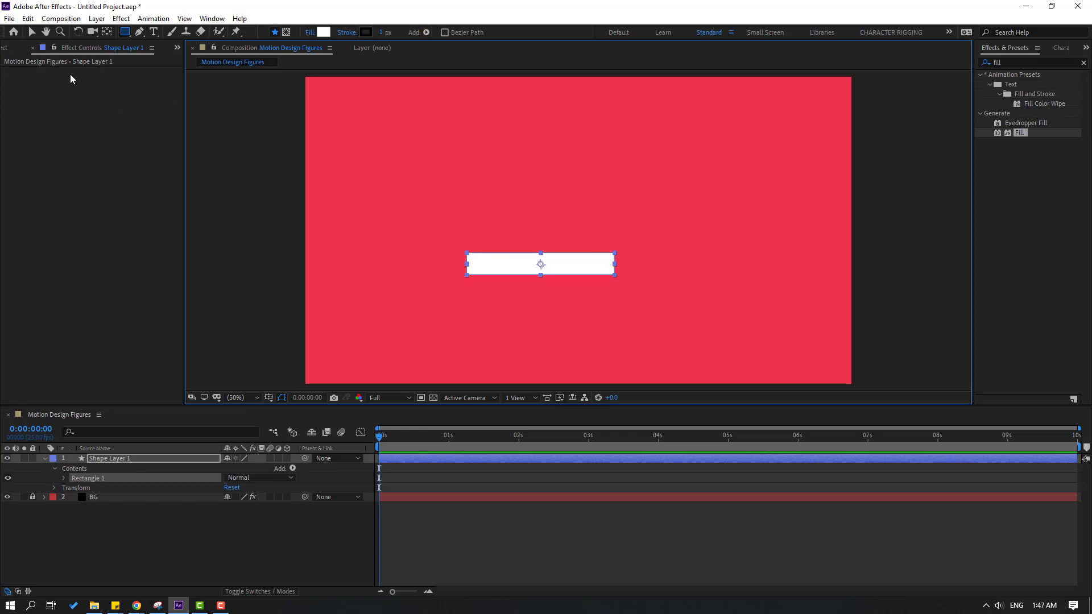
left_click(32, 32)
left_click(95, 448)
left_click(117, 458)
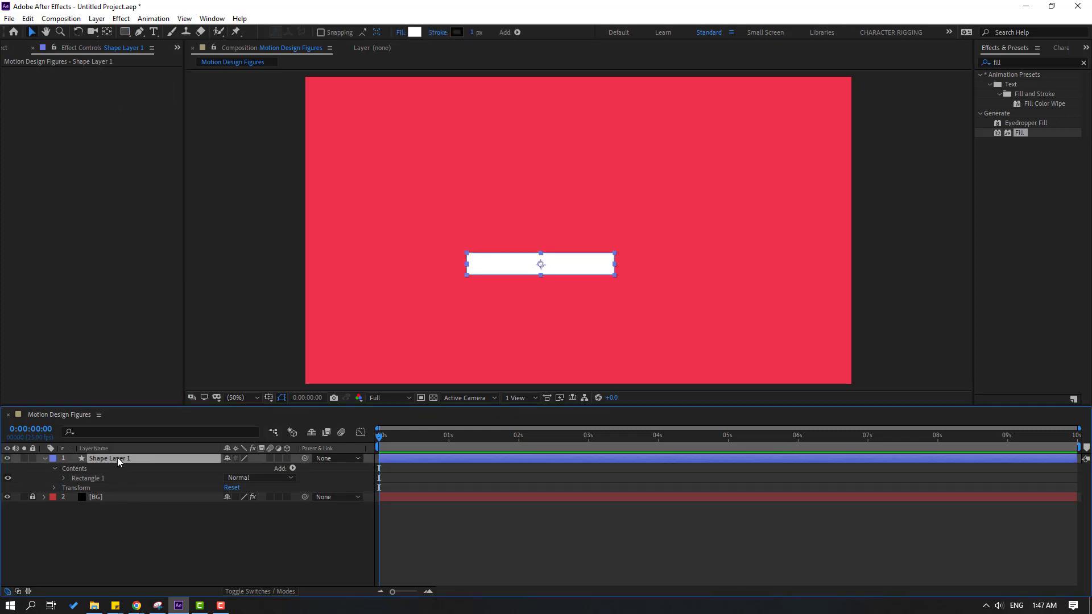
key("Return")
type("01")
key("Return")
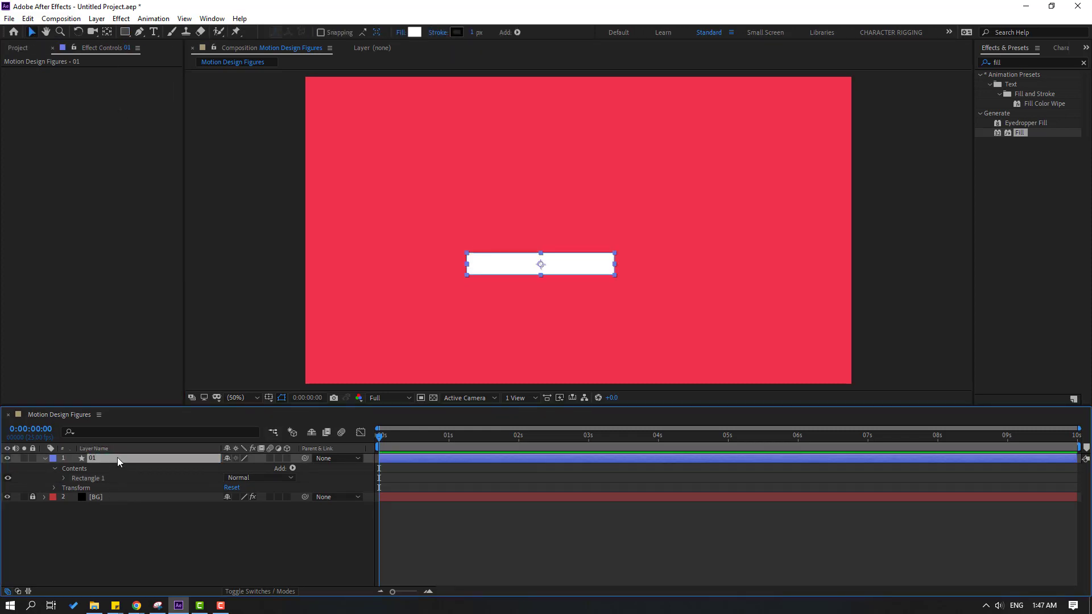
left_click(43, 458)
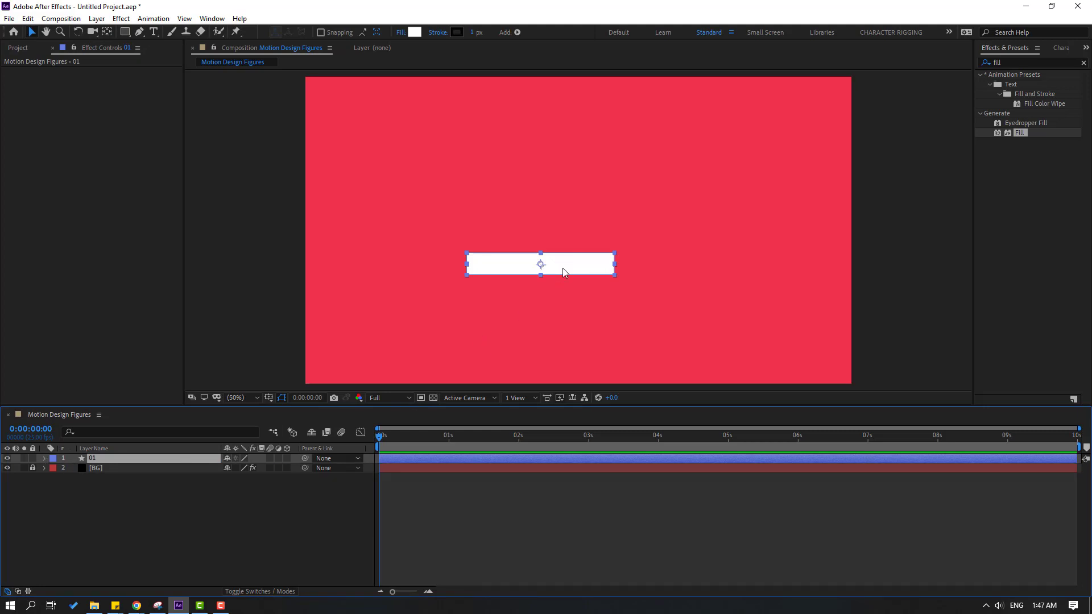
Show Title/Action Safe guides, move the bar below the frame, and set a Position keyframe at 0:00
left_click_drag(547, 306, 530, 295)
left_click(268, 397)
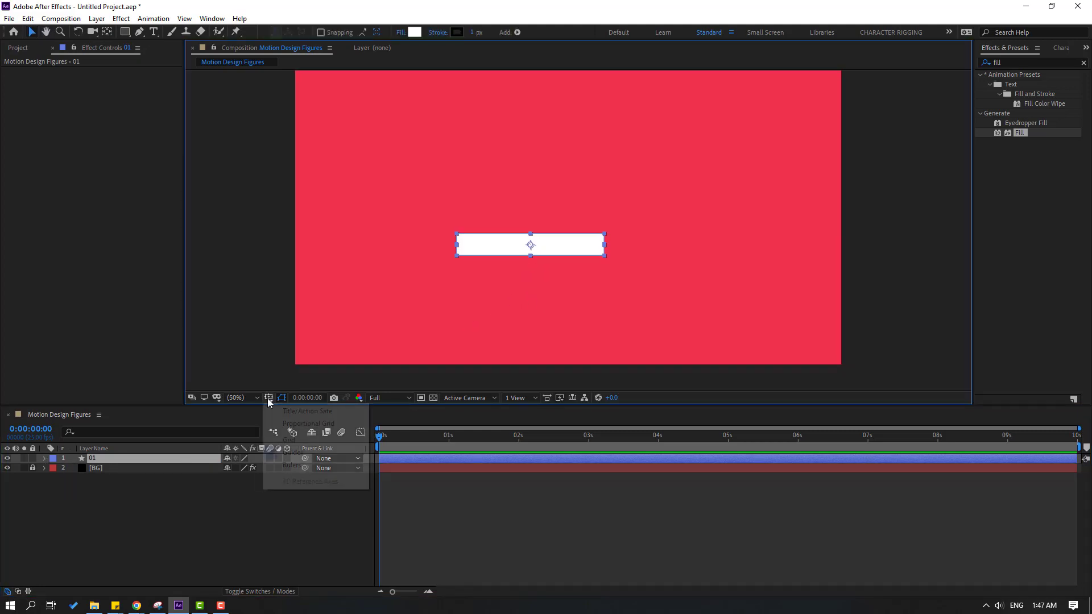
left_click(326, 411)
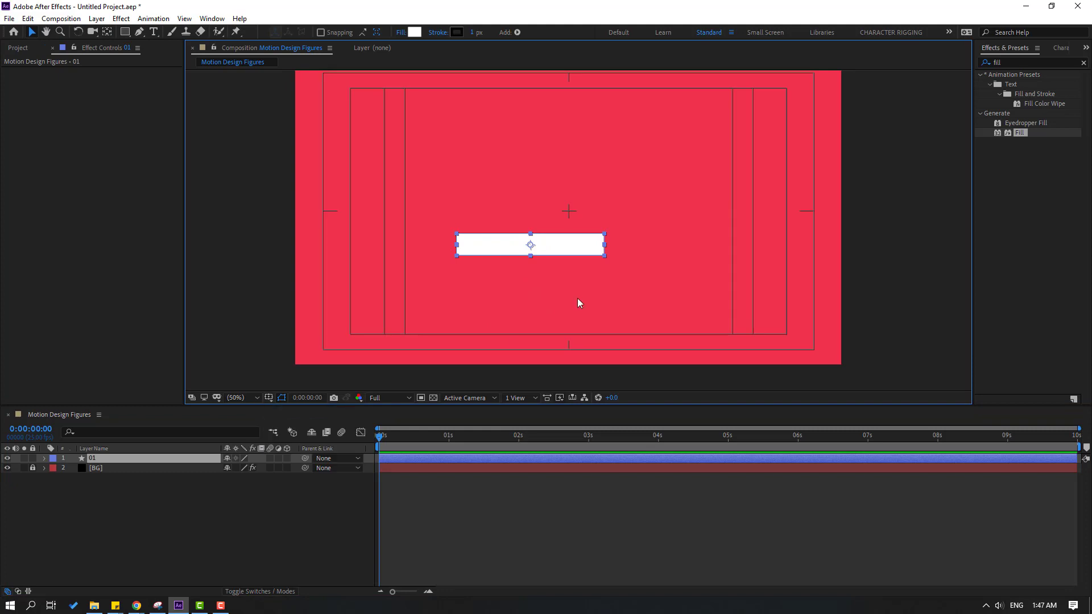
left_click_drag(561, 249, 600, 218)
key("shift+Down")
key("shift+Down")
key("shift+Down")
key("shift+Down")
key("shift+Down")
key("shift+Down")
key("shift+Down")
key("shift+Down")
key("shift+Down")
key("shift+Down")
key("shift+Down")
key("shift+Down")
key("shift+Down")
key("shift+Down")
key("shift+Down")
key("shift+Down")
key("shift+Down")
key("shift+Down")
key("shift+Down")
key("shift+Down")
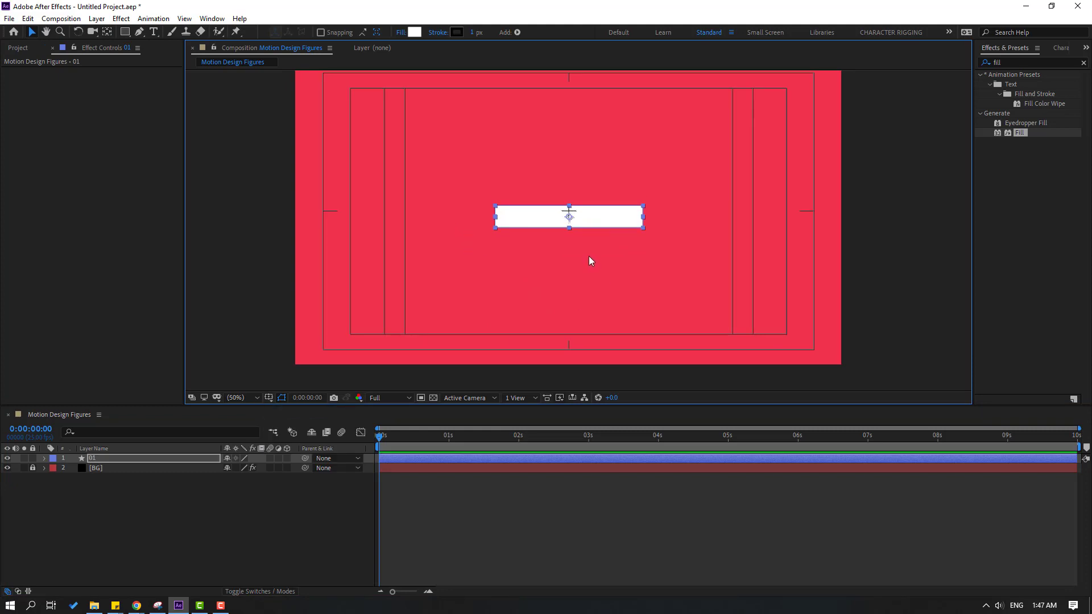
key("shift+Down")
key("shift+Down")
key("shift+Down")
key("shift+Down")
key("shift+Down")
key("shift+Down")
key("shift+Down")
key("shift+Down")
key("shift+Down")
key("shift+Down")
key("shift+Down")
key("shift+Down")
key("shift+Down")
key("shift+Down")
key("shift+Down")
key("shift+Down")
key("shift+Down")
key("shift+Down")
key("shift+Down")
key("shift+Down")
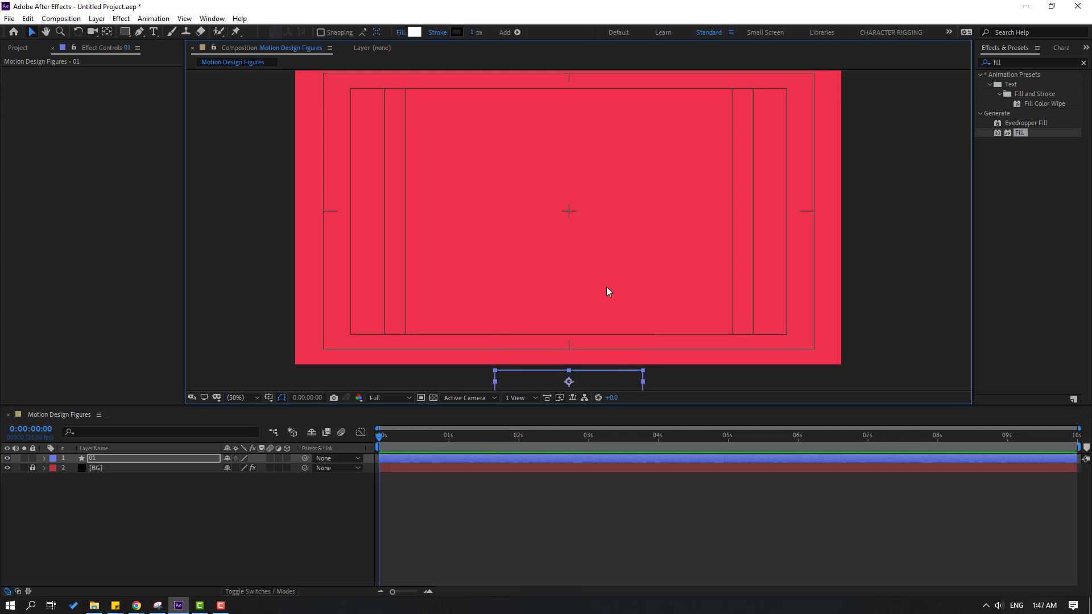
key("p")
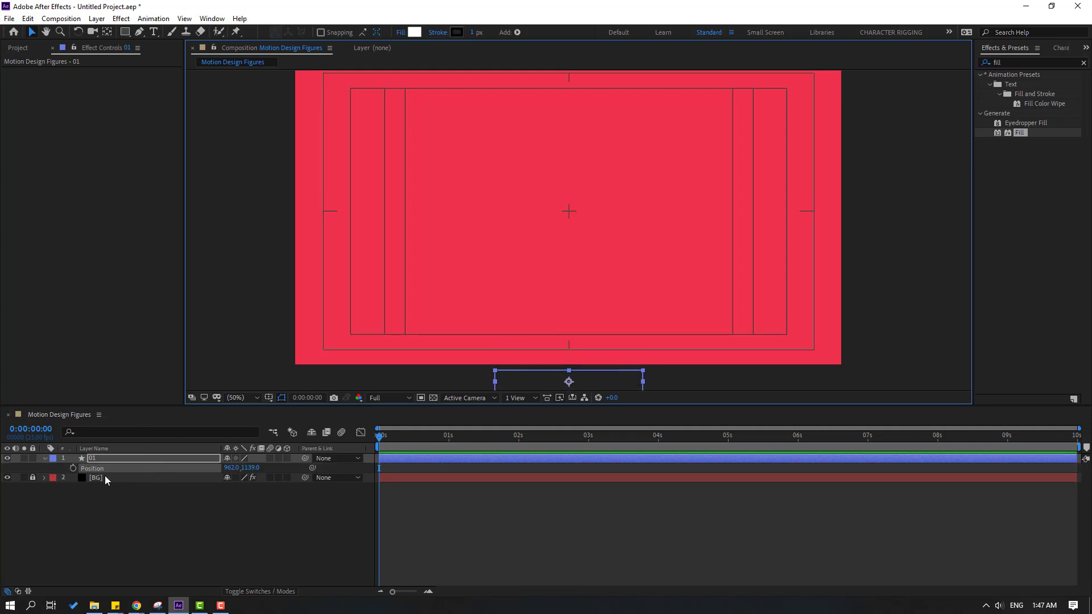
left_click(73, 468)
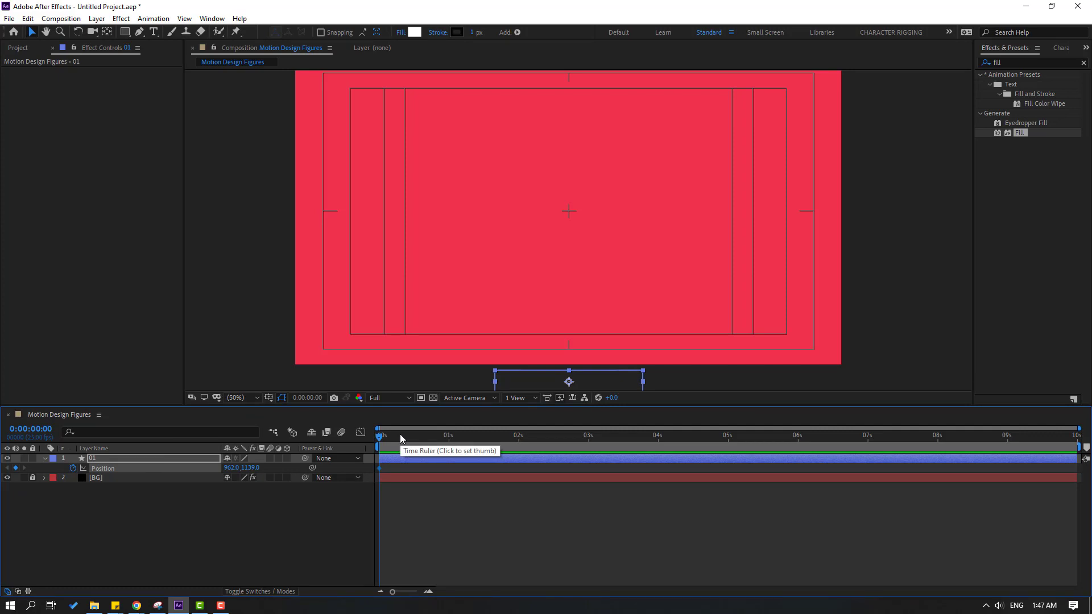
Keyframe the bar's Position at 0:10, 0:20, 1:05, 1:15 and 2:00, settling at 962, 534
left_click(307, 398)
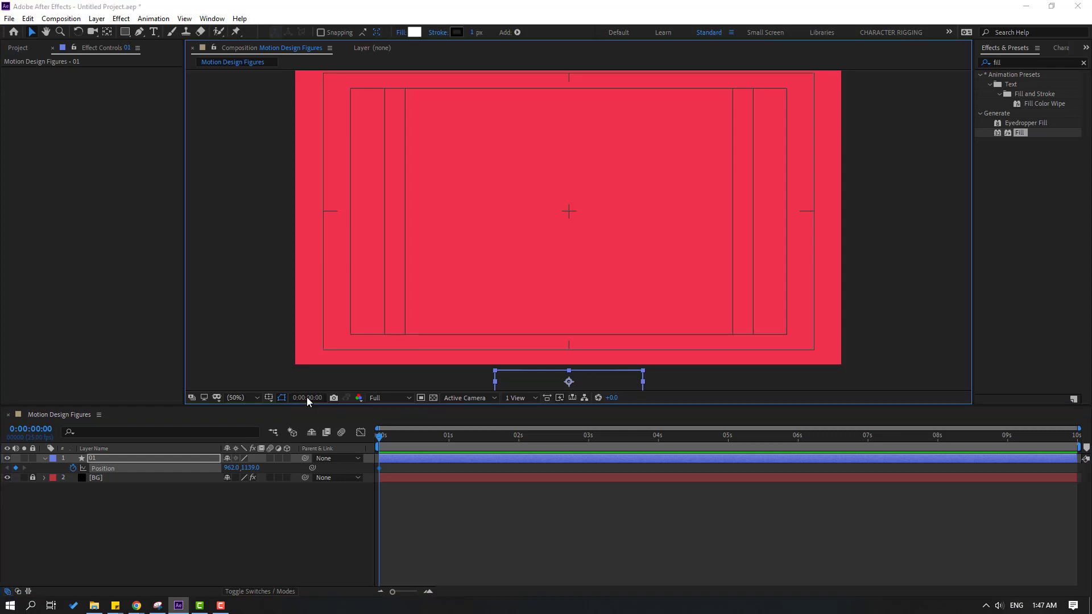
type("+10")
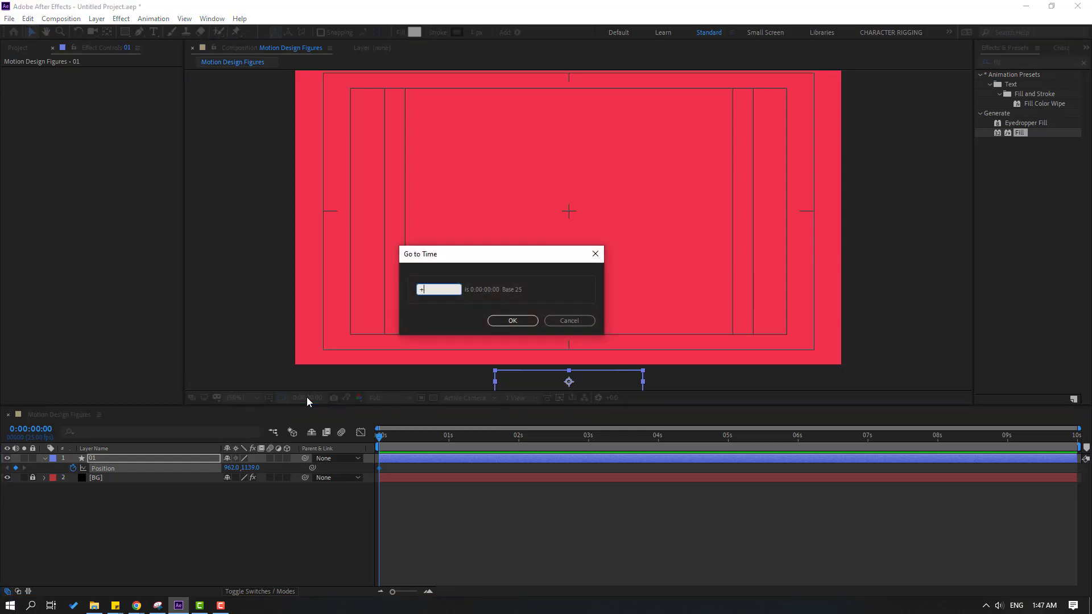
left_click(513, 321)
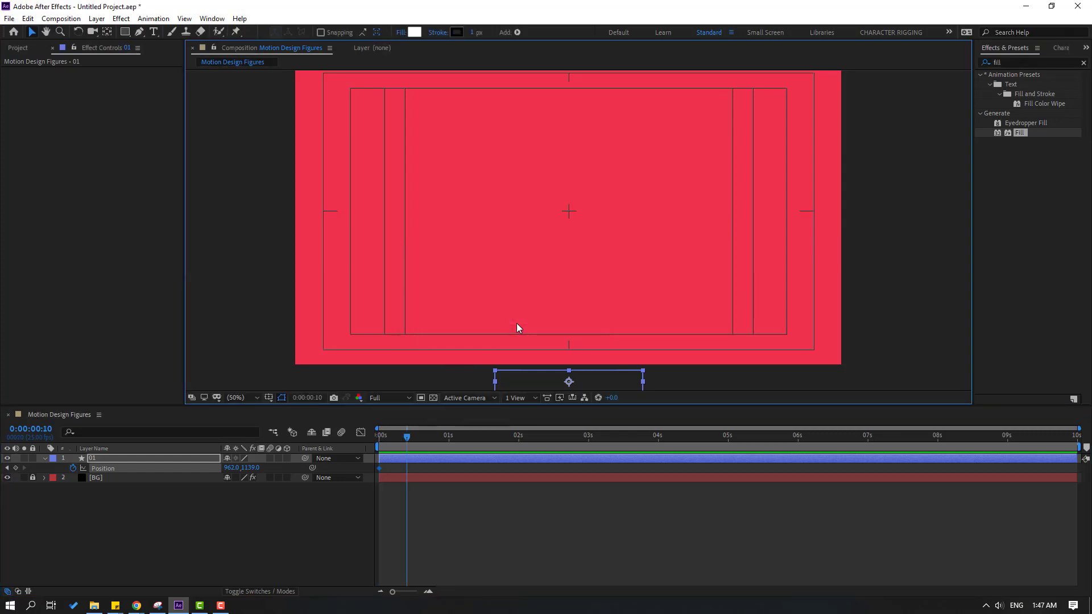
left_click_drag(251, 469, 199, 467)
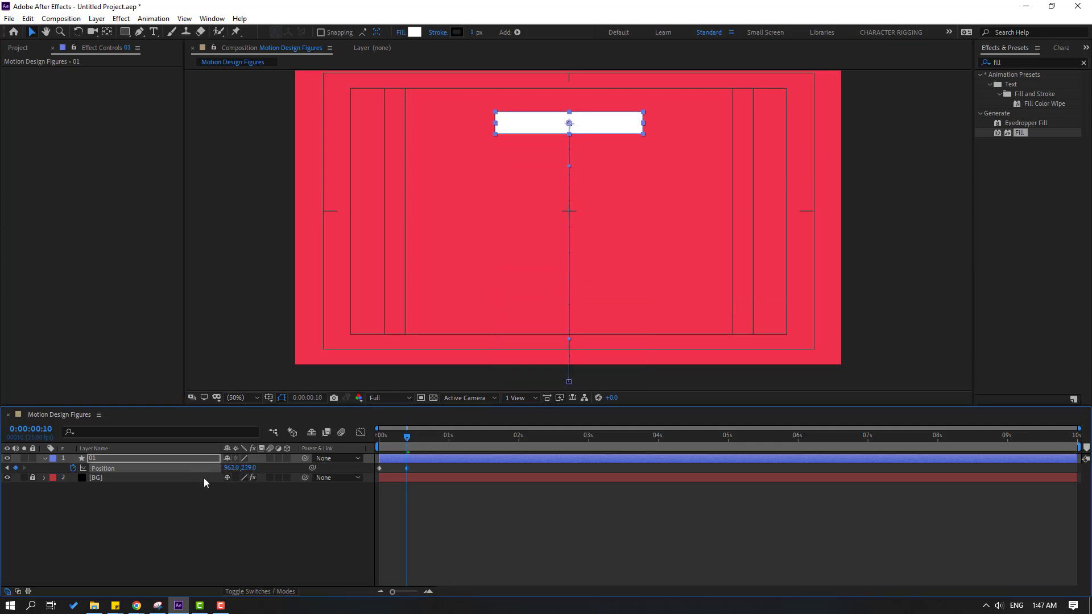
key("shift+Page_Down")
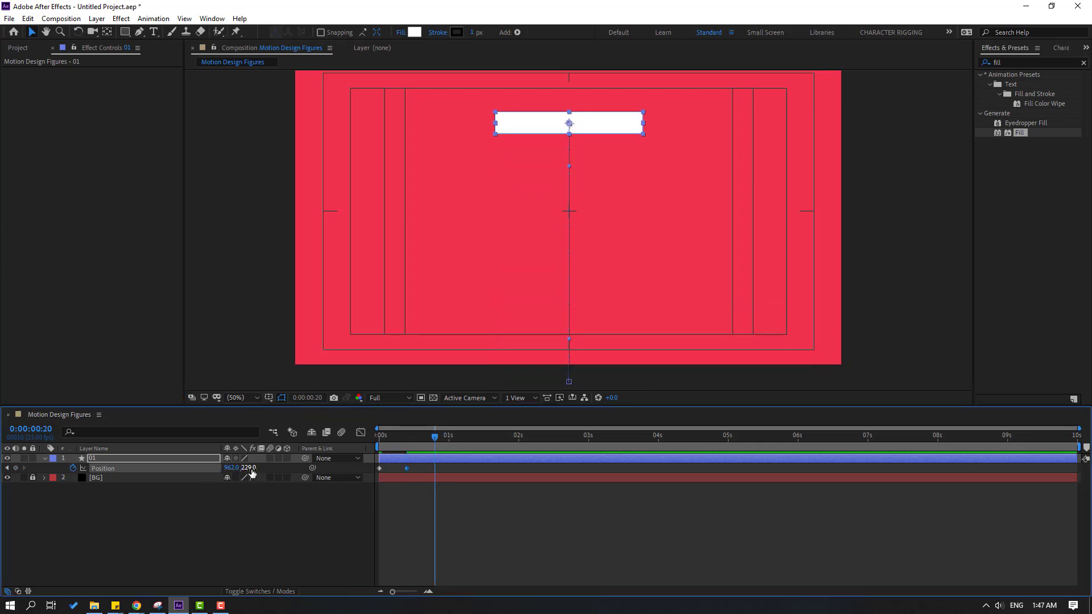
left_click_drag(252, 472, 541, 480)
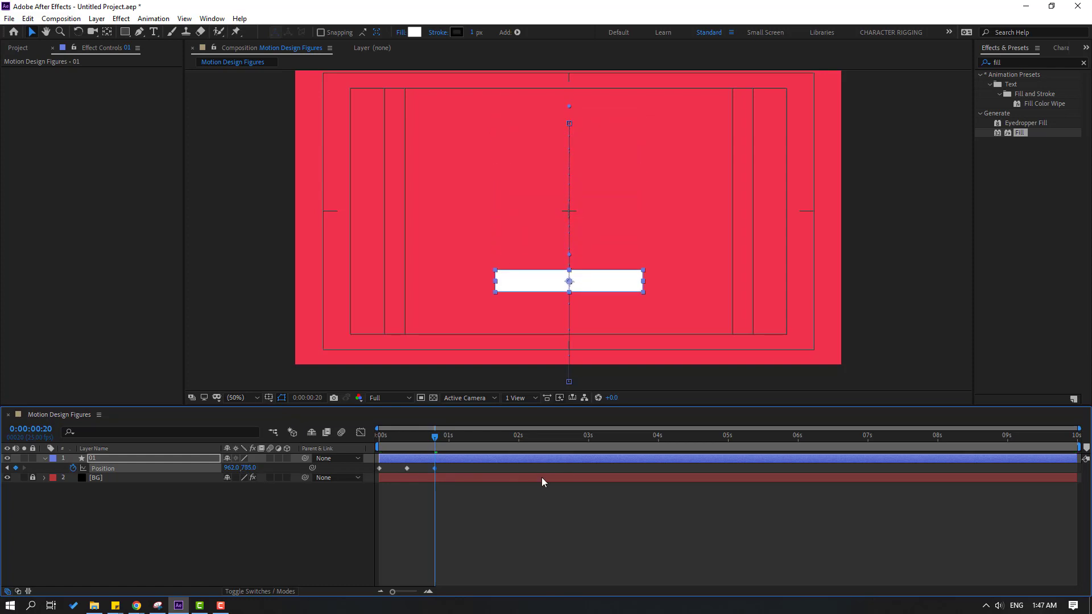
key("shift+Page_Down")
left_click_drag(250, 470, 104, 514)
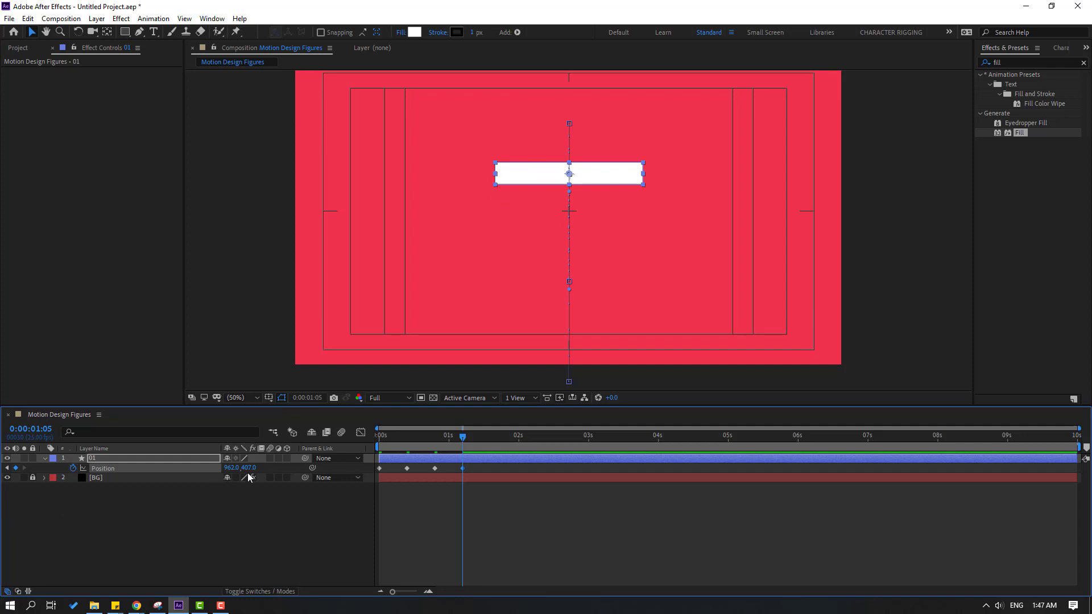
key("shift+Page_Down")
left_click_drag(249, 473, 382, 472)
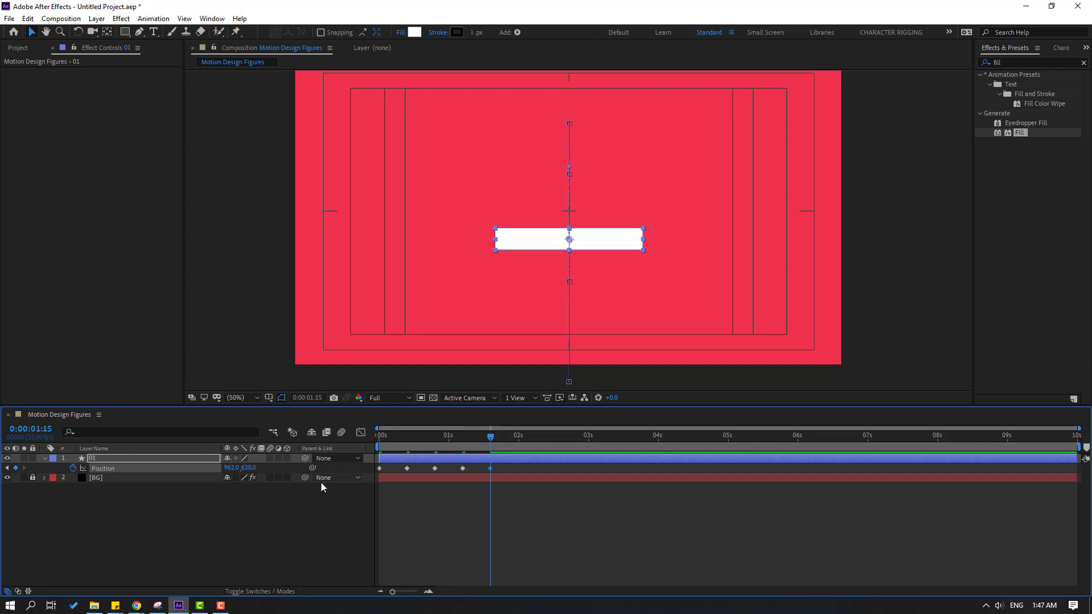
key("shift+Page_Down")
left_click_drag(247, 468, 184, 479)
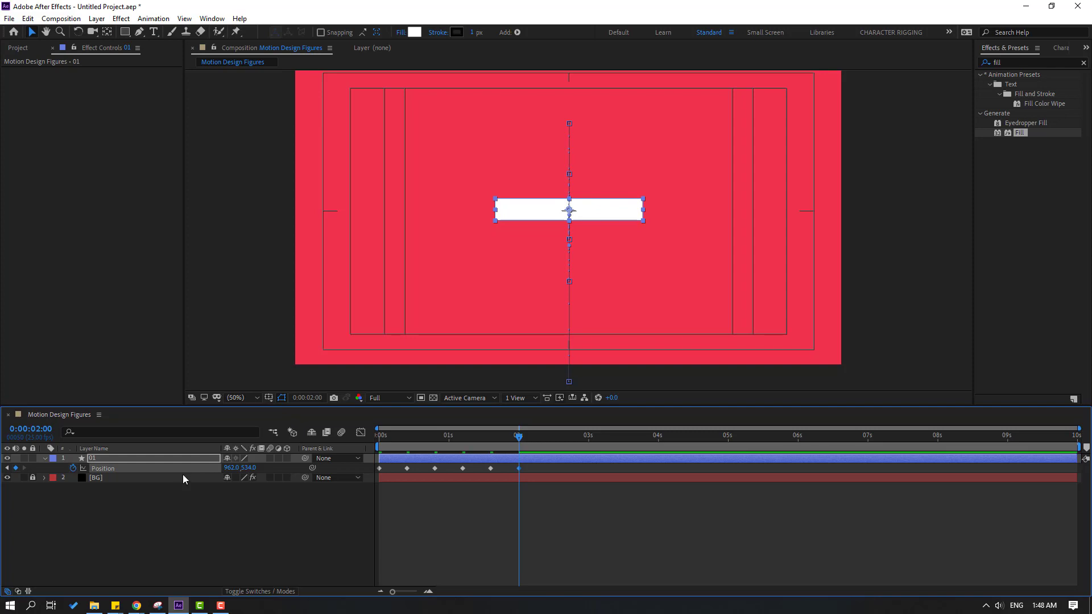
left_click_drag(530, 471, 370, 487)
Apply Easy Ease to all of the bar's Position keyframes and preview
right_click(380, 468)
mouse_move(483, 462)
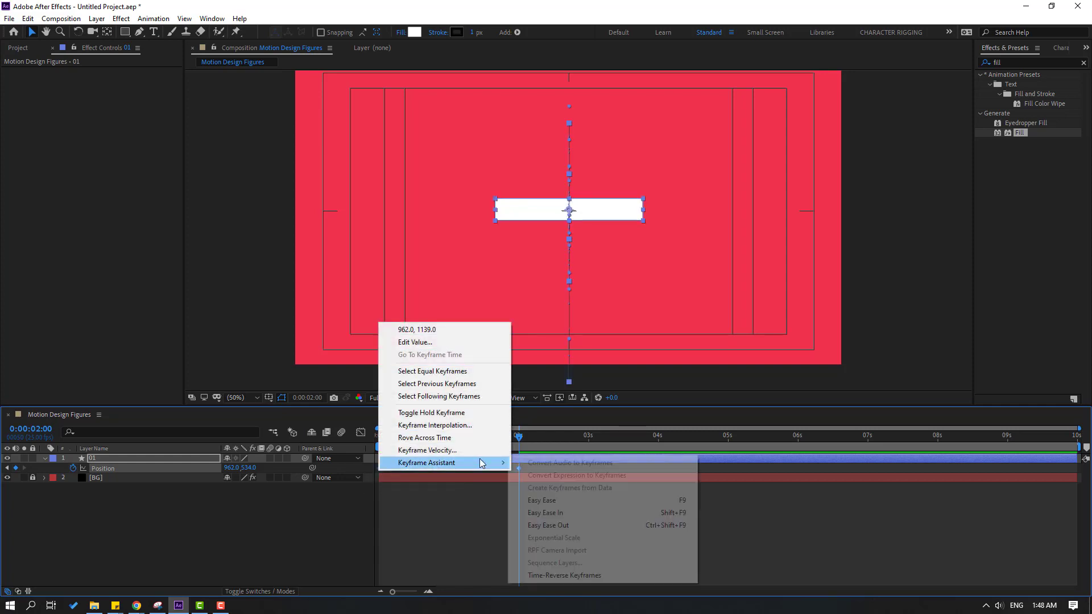
left_click(669, 500)
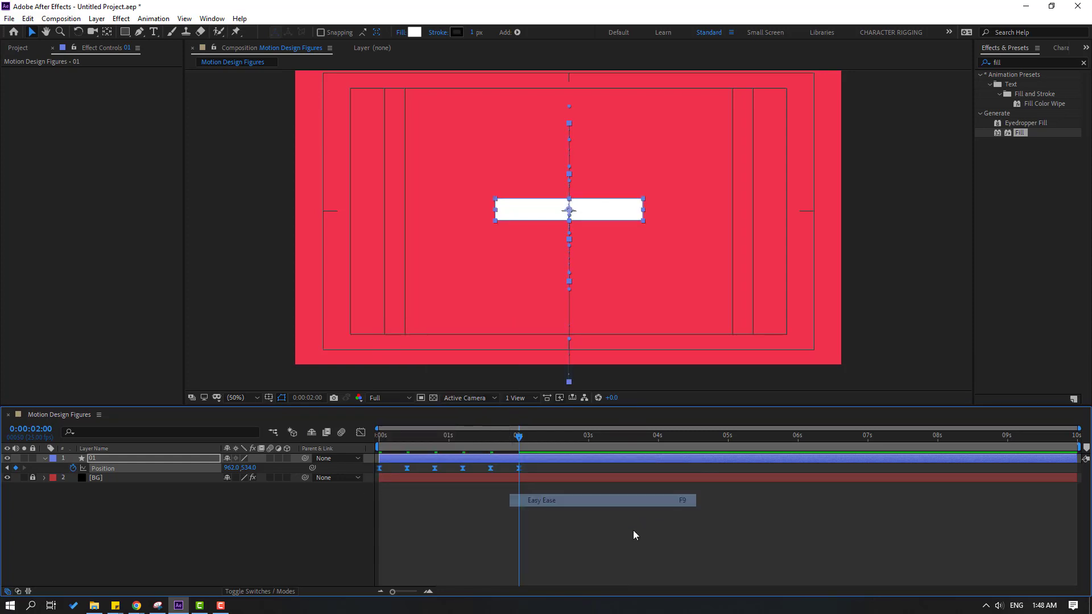
key("space")
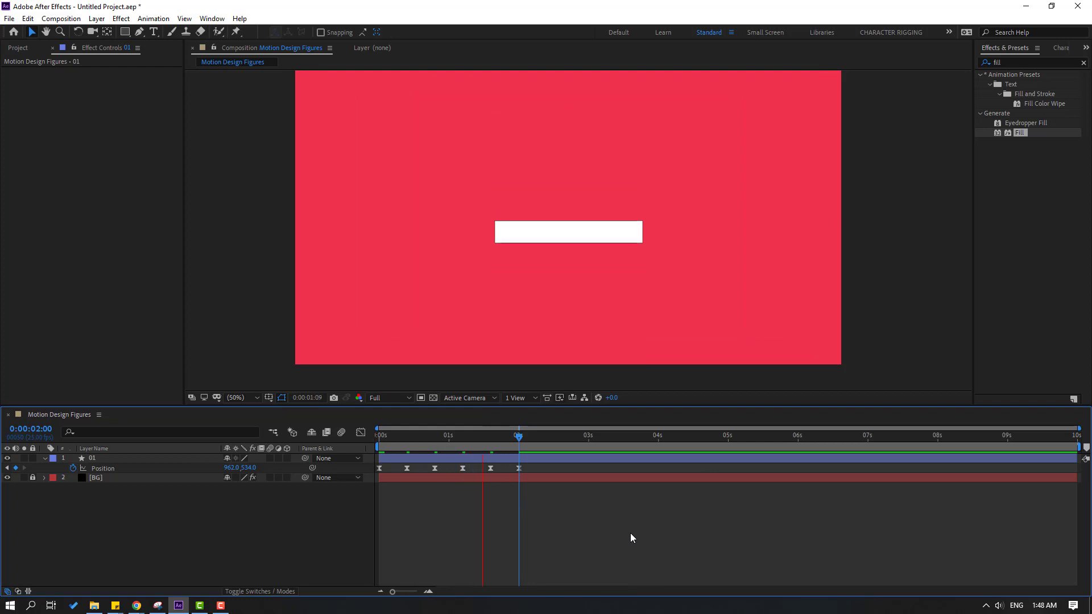
key("space")
Set the Position keyframes' spatial interpolation to Linear and preview the motion
left_click_drag(507, 468, 382, 480)
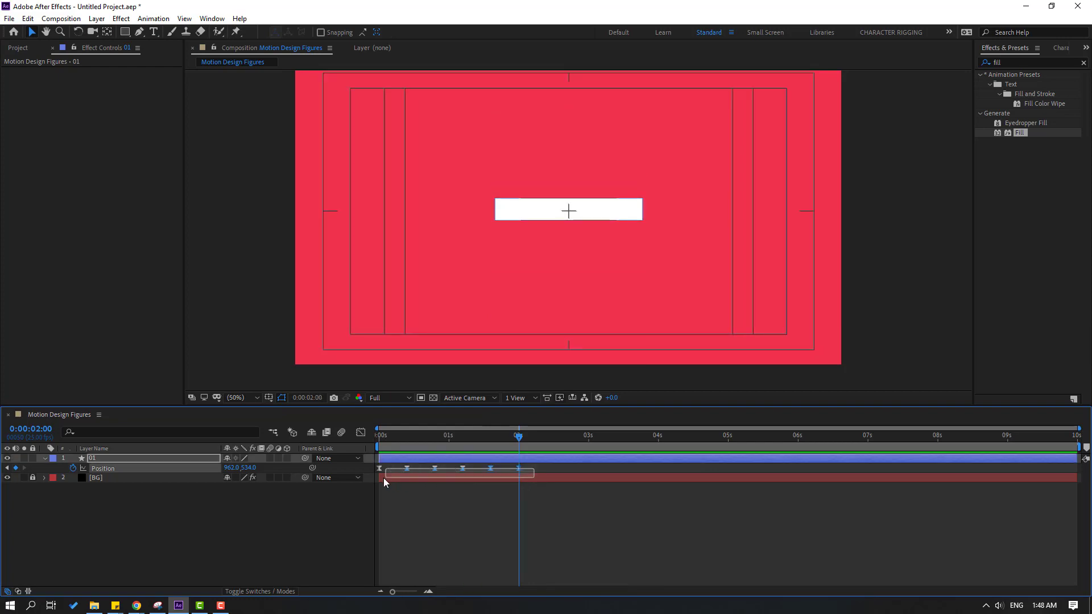
right_click(520, 469)
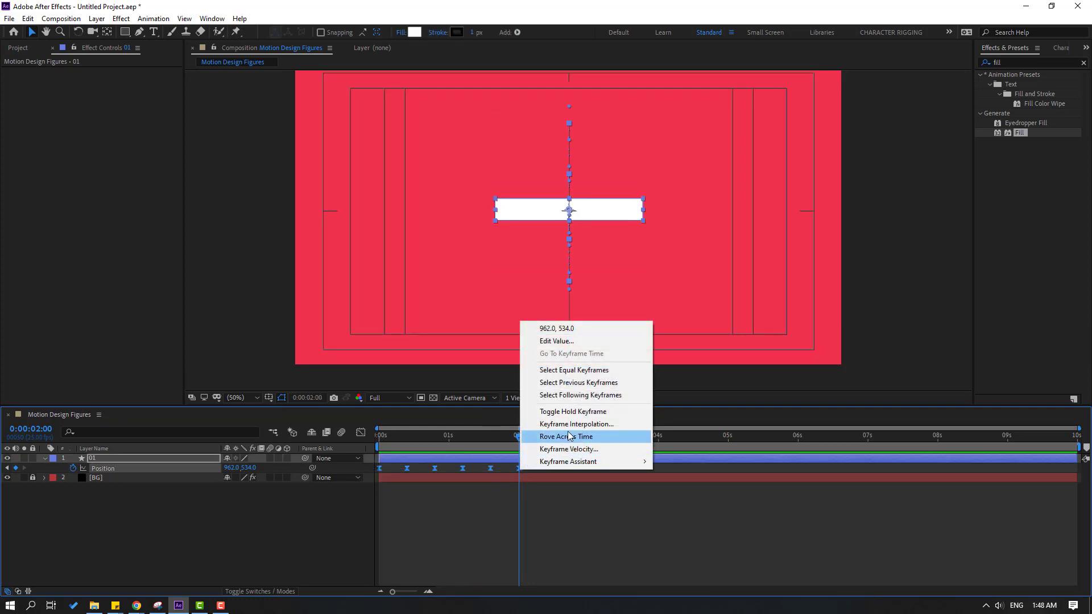
left_click(599, 421)
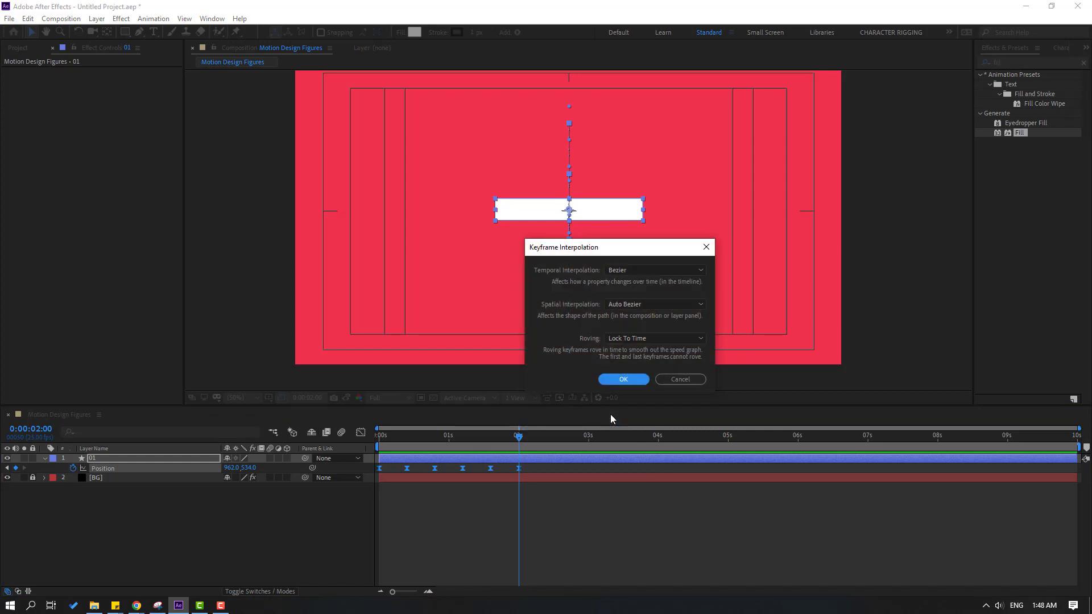
left_click(631, 305)
left_click(629, 332)
left_click(621, 379)
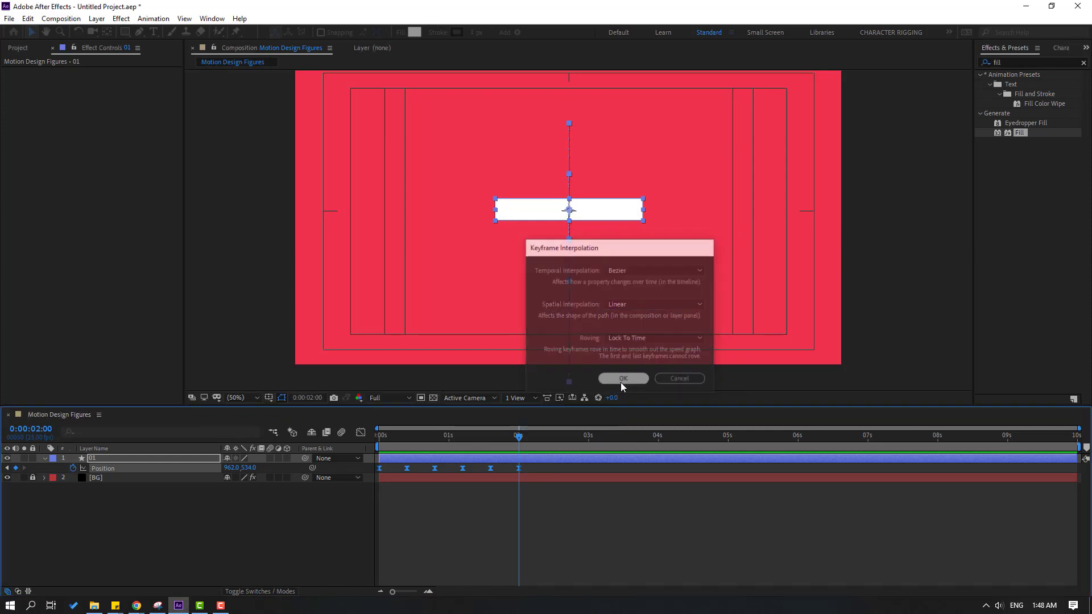
key("space")
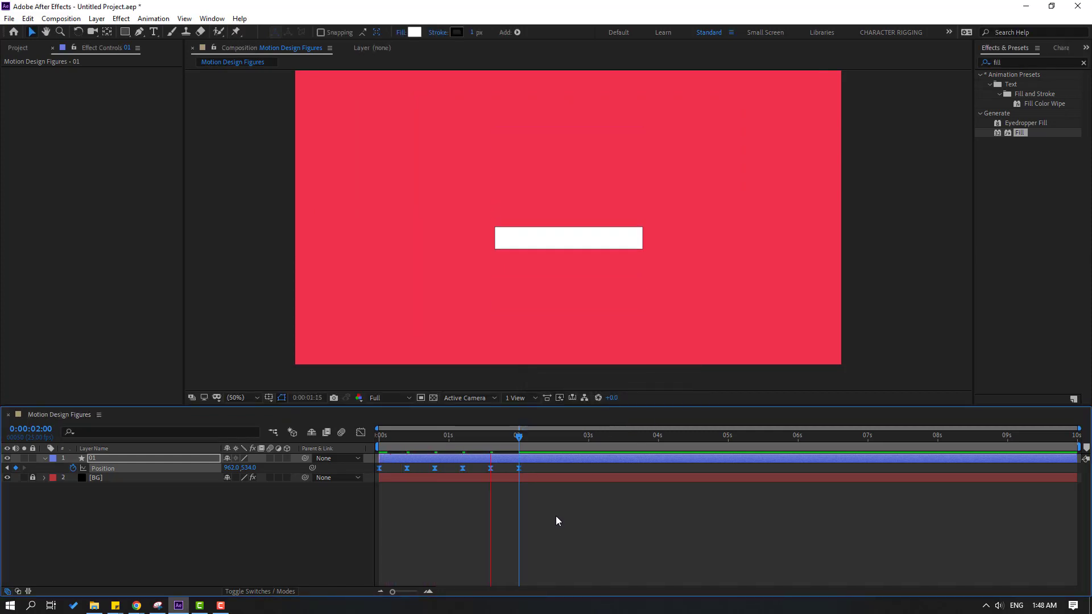
left_click(519, 442)
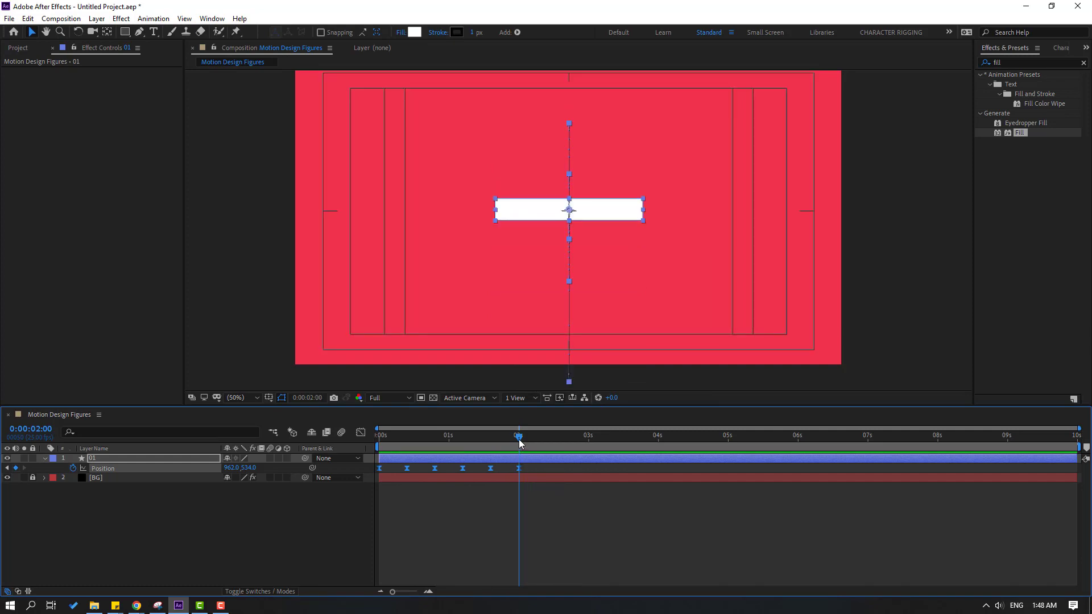
Unlink the bar's Scale and keyframe it squeezed to 9, 122% at 0 s
key("shift+s")
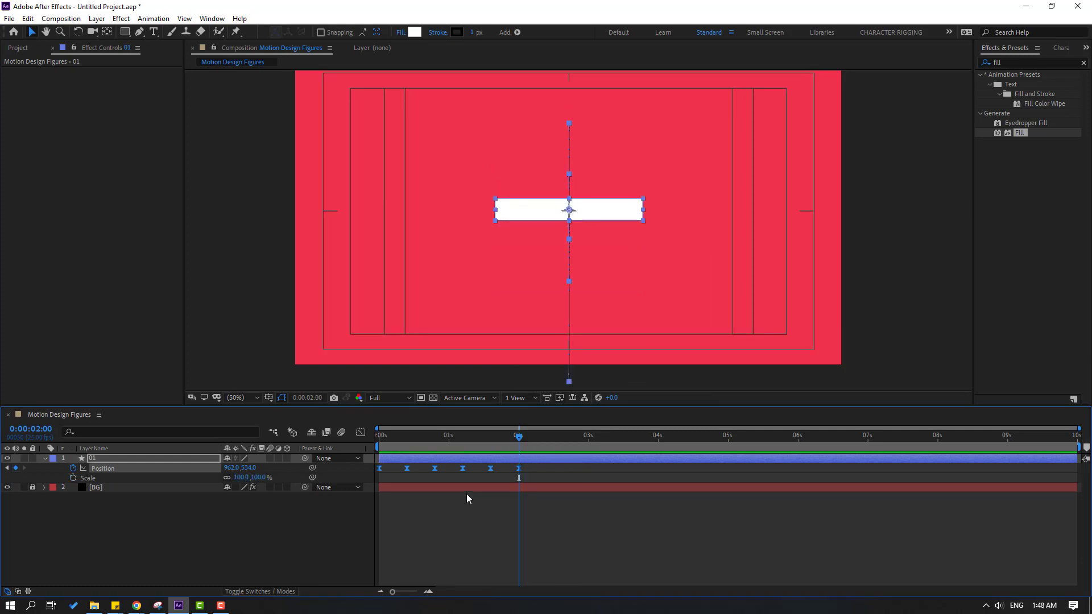
left_click_drag(462, 438, 381, 437)
left_click_drag(575, 290, 547, 213)
left_click(228, 479)
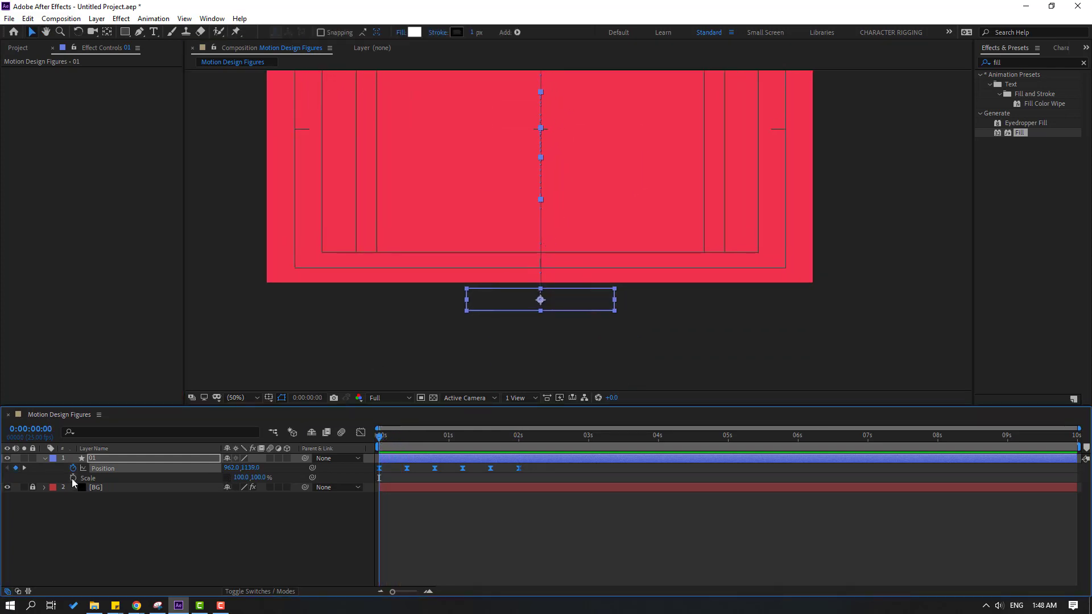
left_click(73, 478)
left_click_drag(238, 482, 194, 484)
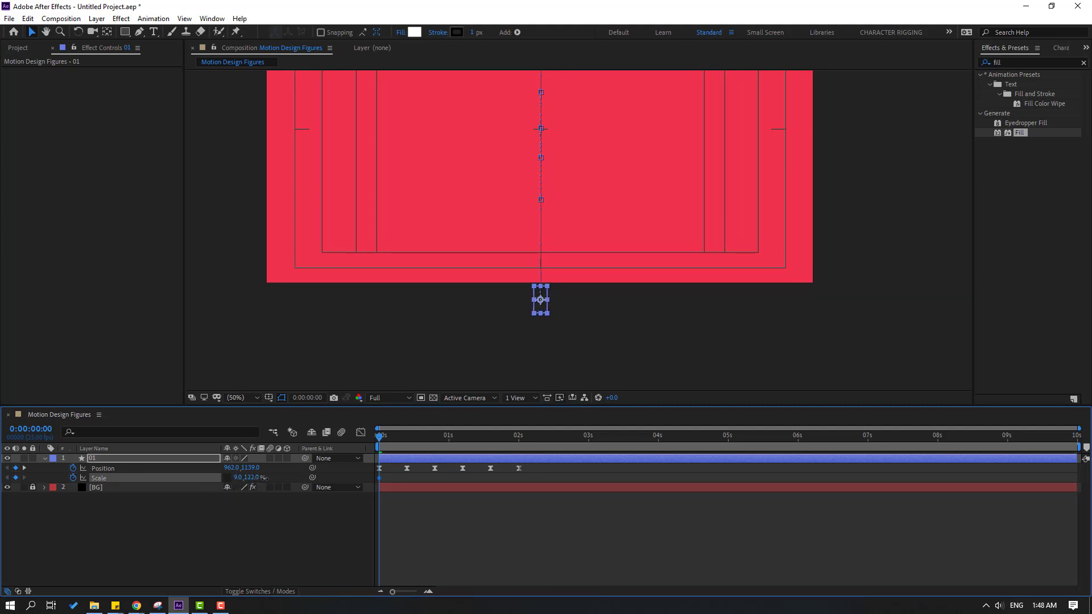
Set the bar's Scale back to 100% at frame 10
left_click_drag(523, 339, 513, 402)
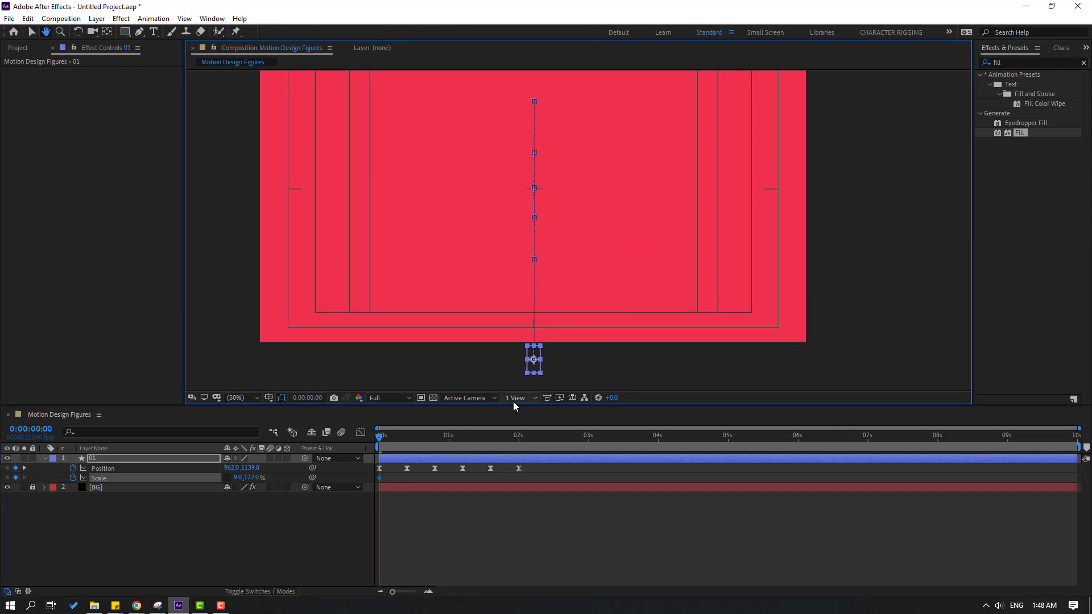
left_click(387, 436)
left_click_drag(388, 435, 415, 433)
left_click_drag(655, 191, 653, 227)
left_click_drag(409, 436, 406, 444)
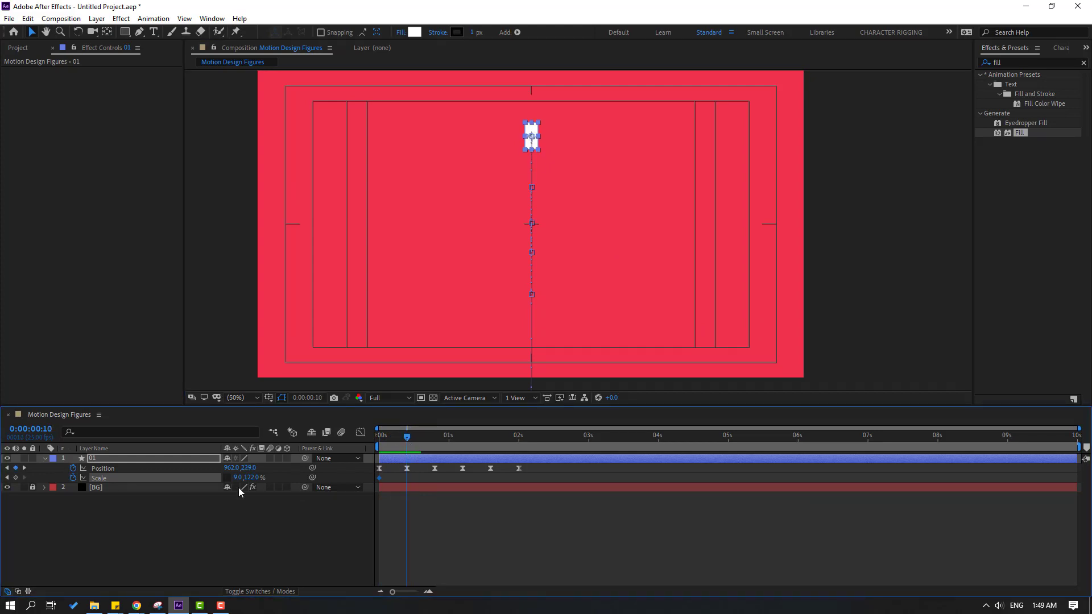
key("Return")
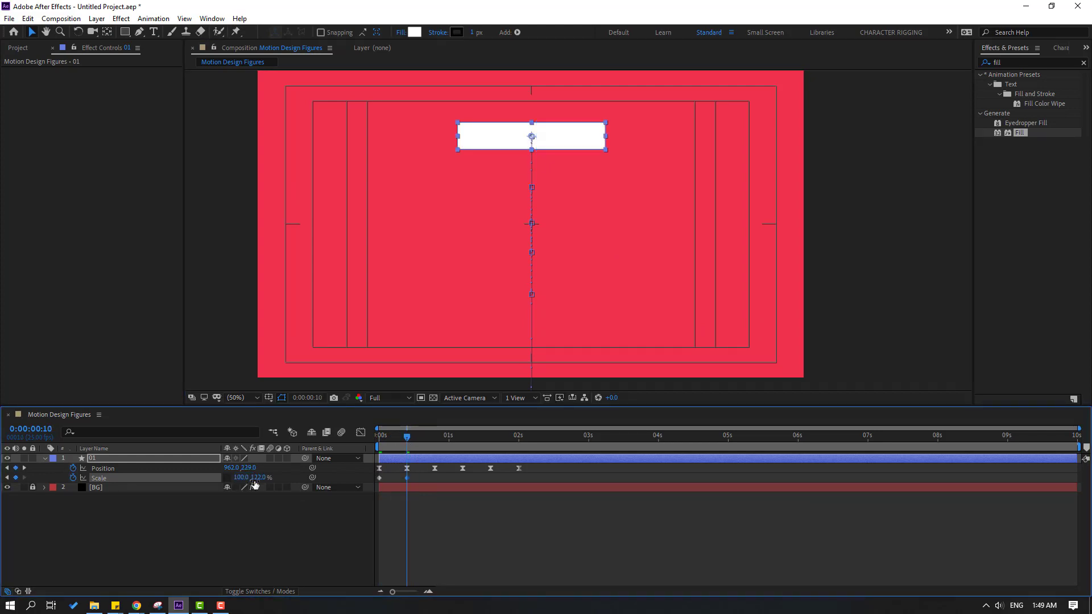
type("100")
key("Return")
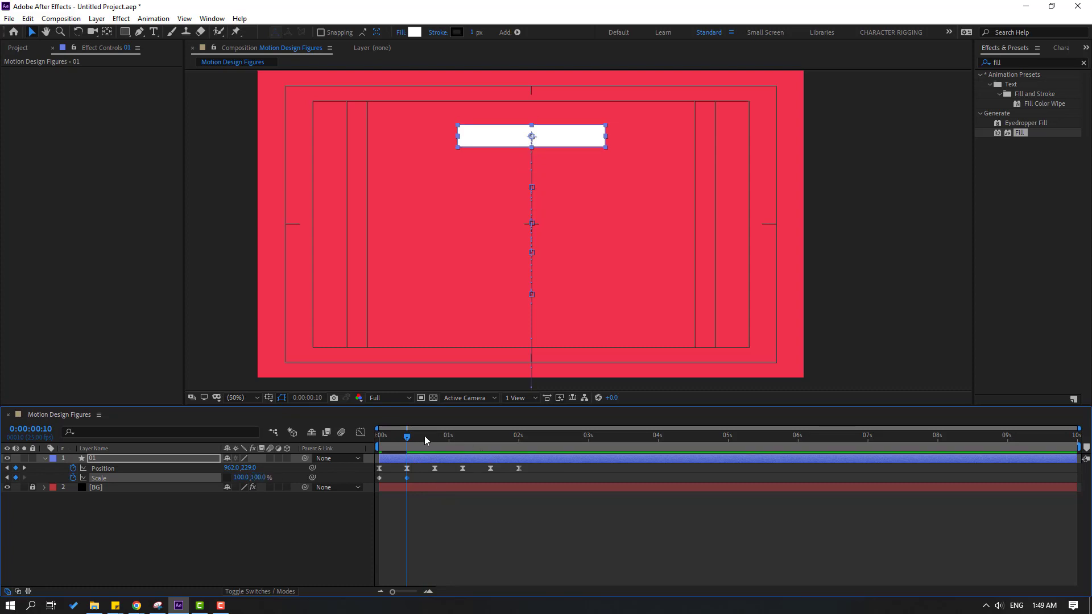
Apply Easy Ease to both Scale keyframes and preview the squash and stretch
mouse_move(424, 436)
left_mouse_down()
mouse_move(367, 446)
mouse_move(432, 442)
left_mouse_up()
left_click_drag(418, 480, 377, 478)
right_click(377, 477)
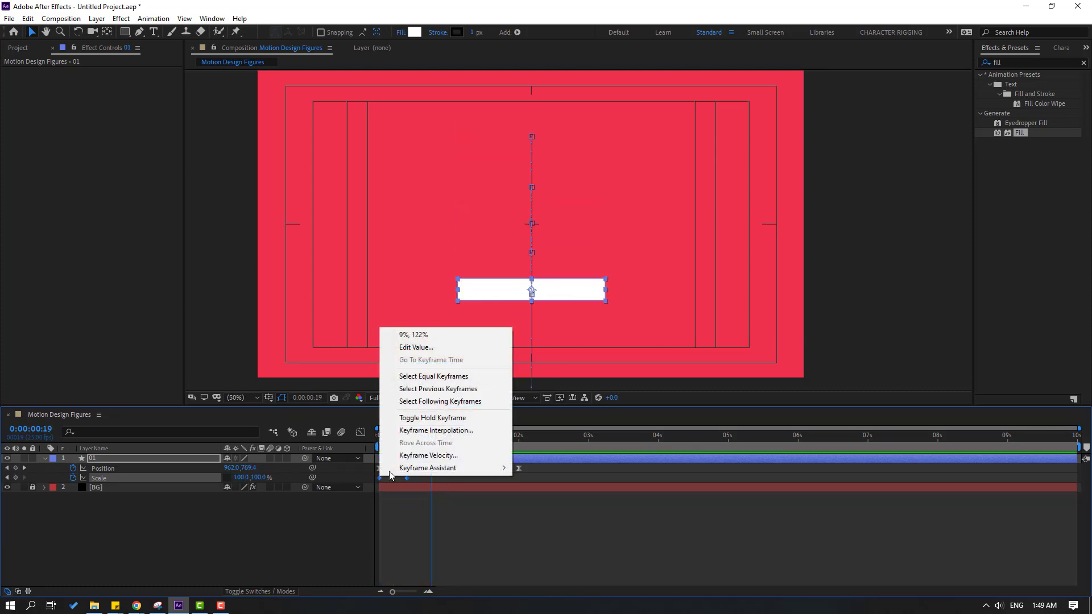
mouse_move(415, 466)
left_click(549, 506)
key("space")
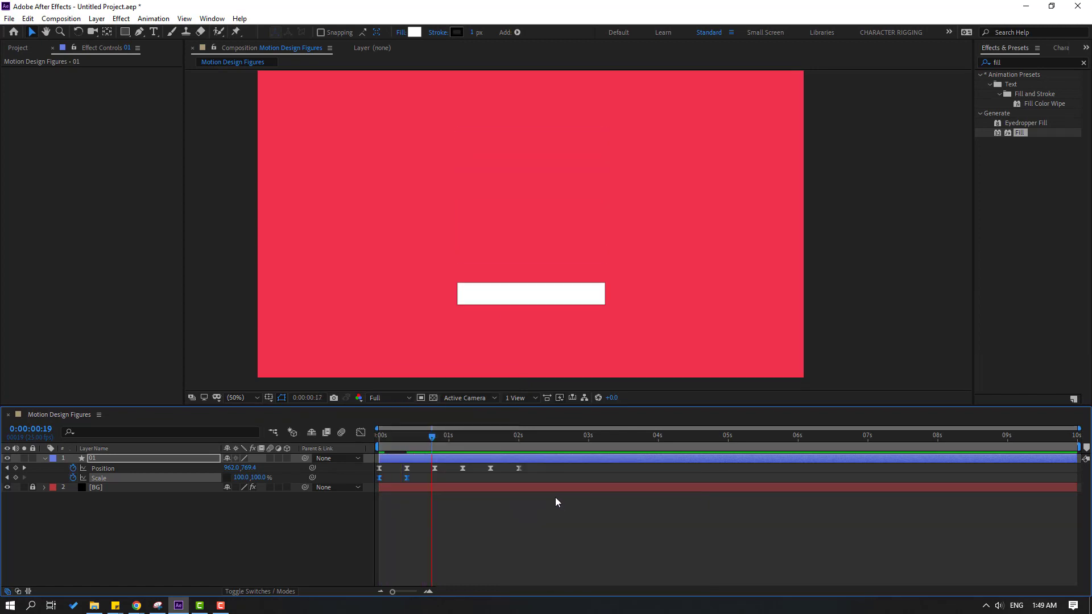
left_click(468, 458)
Raise the bar's height at the bounce near 1:14 and preview
left_click_drag(398, 438, 435, 440)
left_click(434, 468)
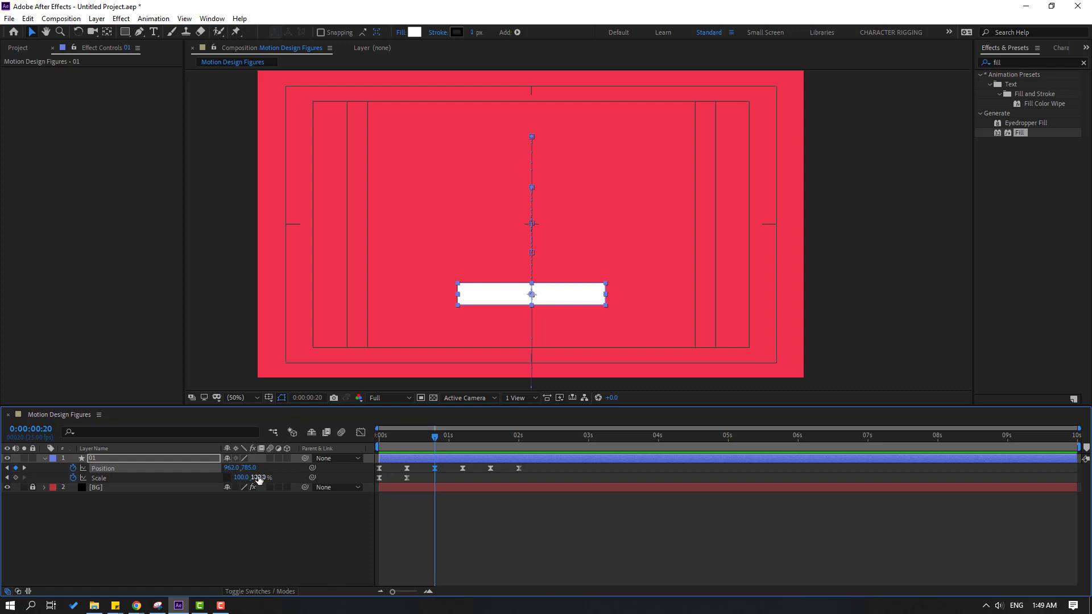
key("space")
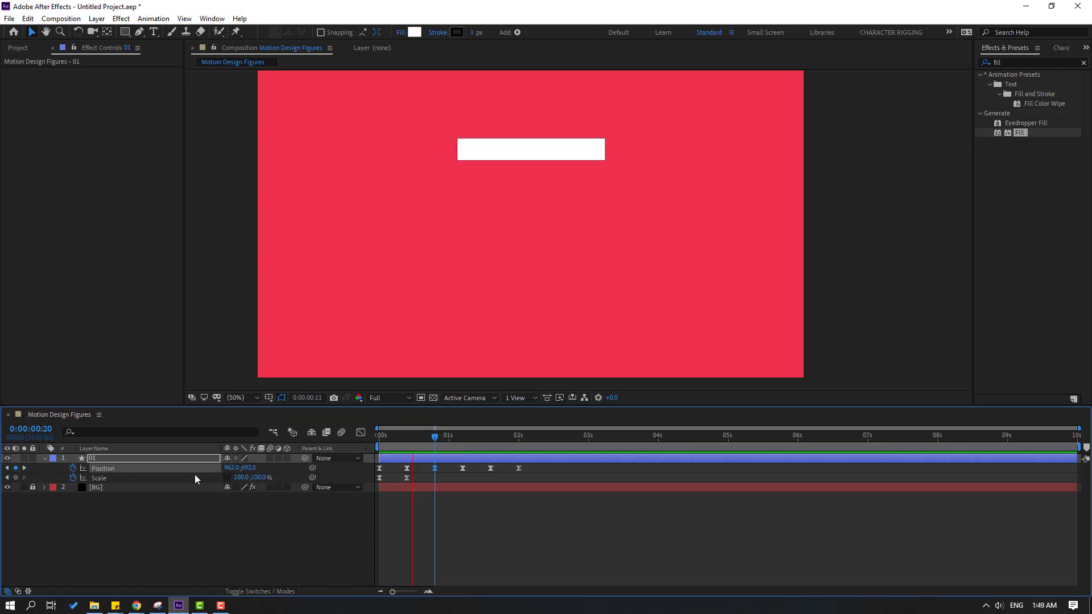
left_click_drag(465, 437, 491, 438)
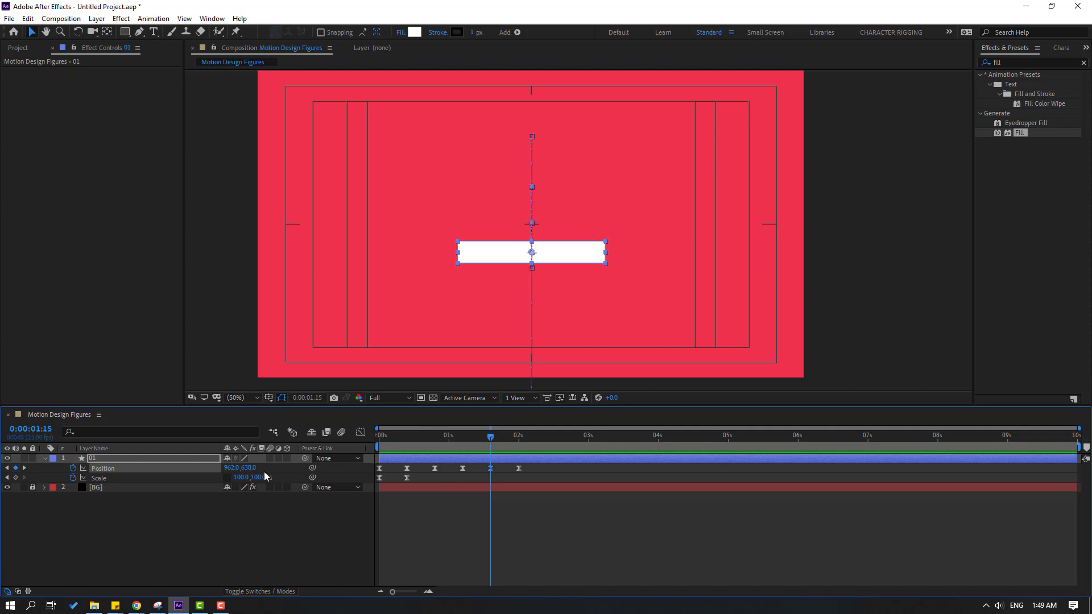
left_click_drag(253, 471, 232, 474)
key("space")
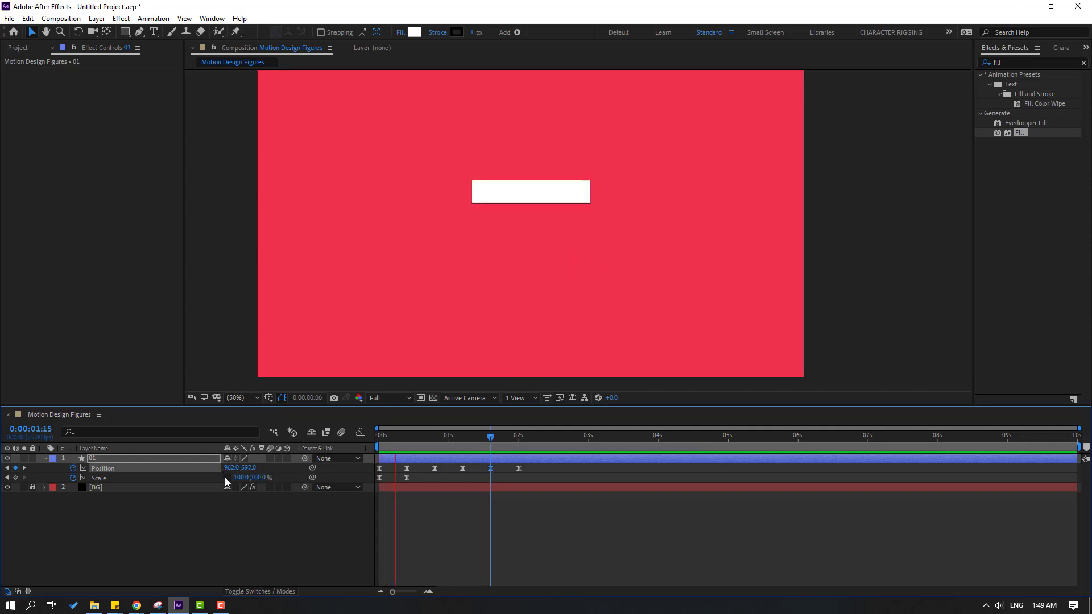
Lower the bar to 472 at the earlier bounce keyframe and preview
left_click_drag(415, 438, 464, 441)
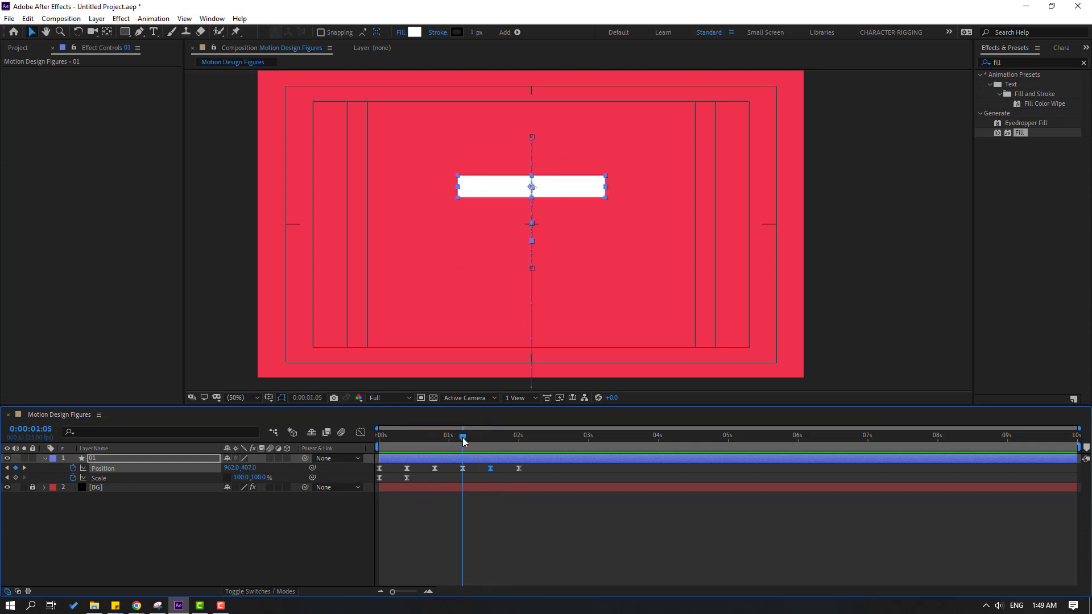
left_click_drag(248, 471, 286, 468)
key("space")
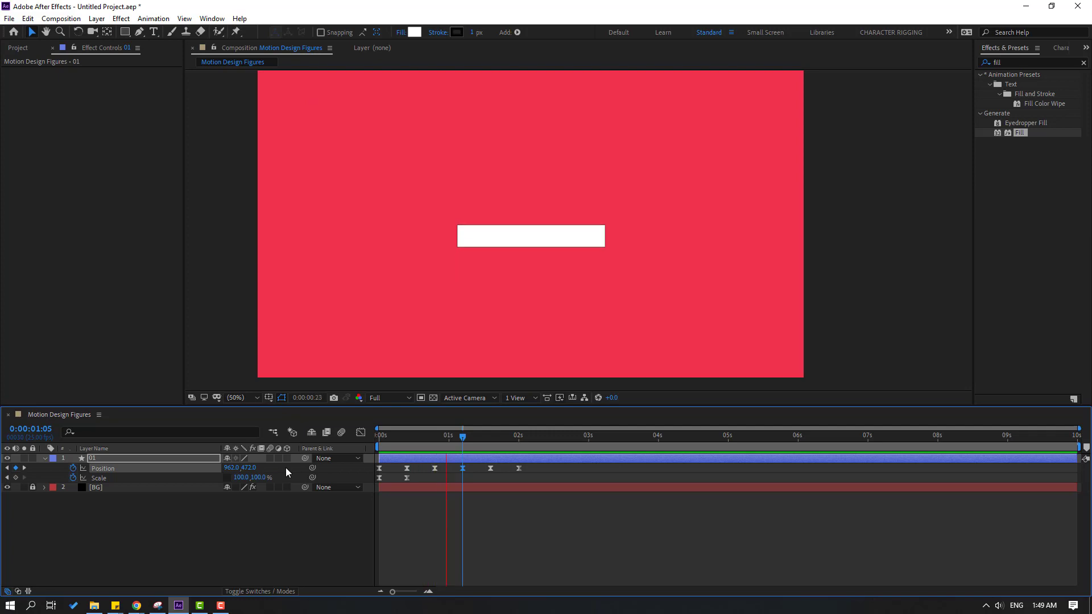
key("space")
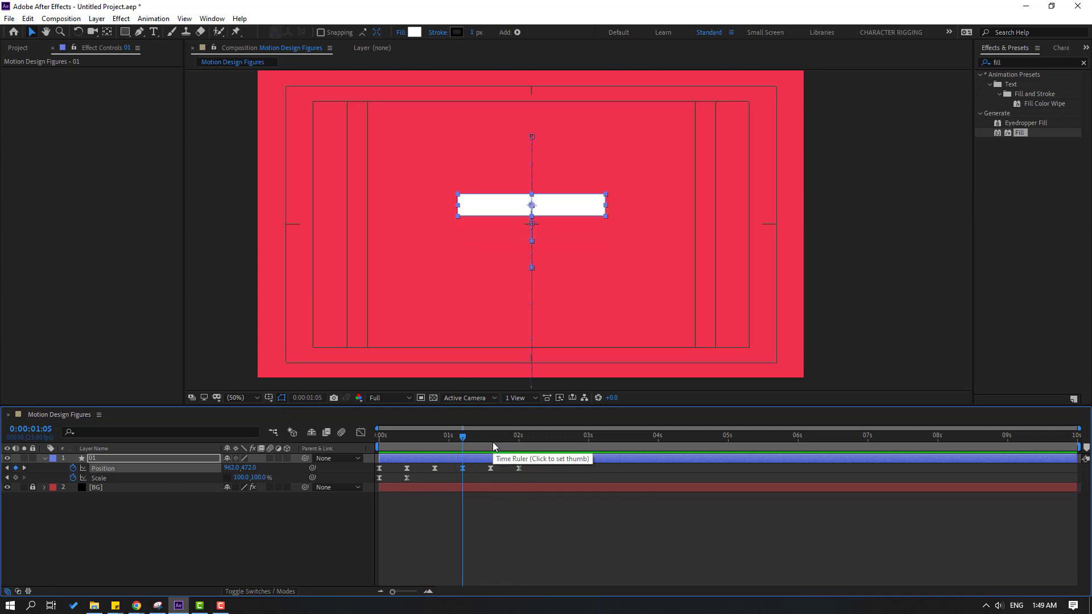
left_click(518, 437)
Draw a white circle above the bar with the Ellipse tool and rename its layer to 02
left_click(224, 544)
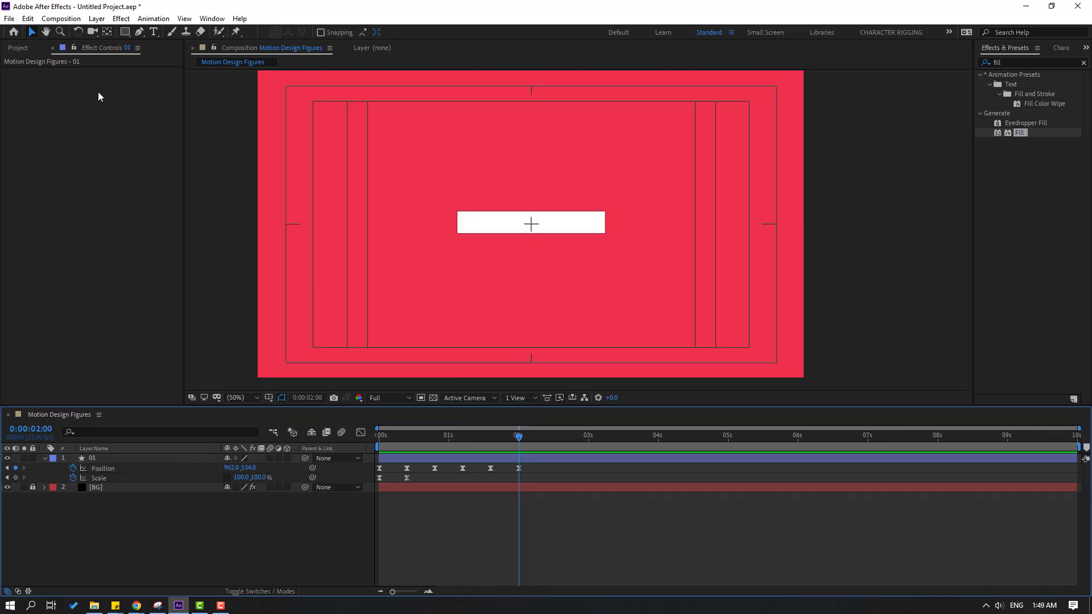
left_click(124, 33)
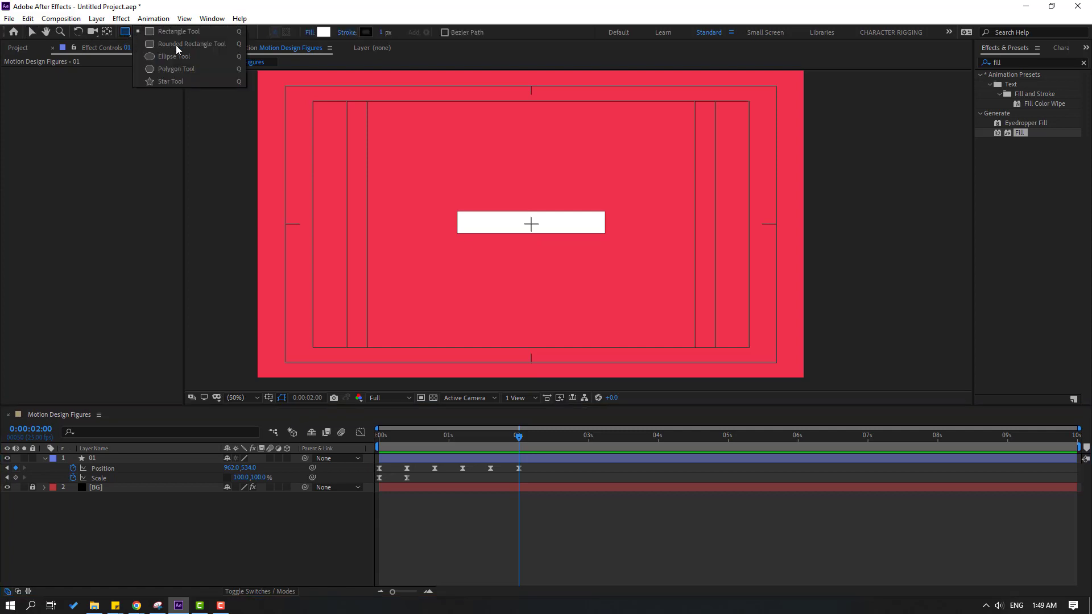
left_click(165, 56)
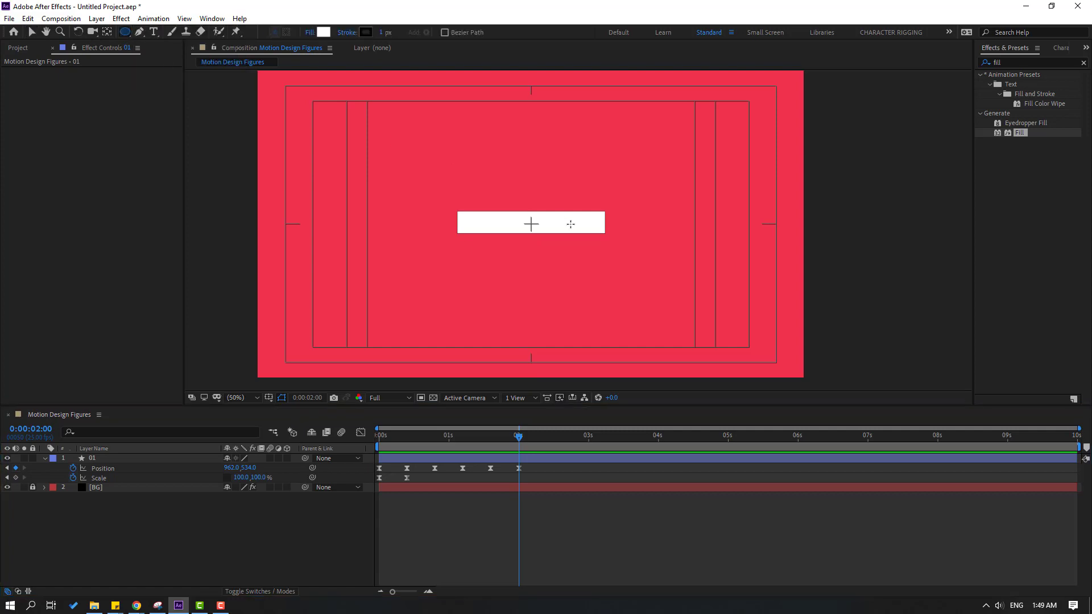
left_click_drag(503, 135, 548, 187)
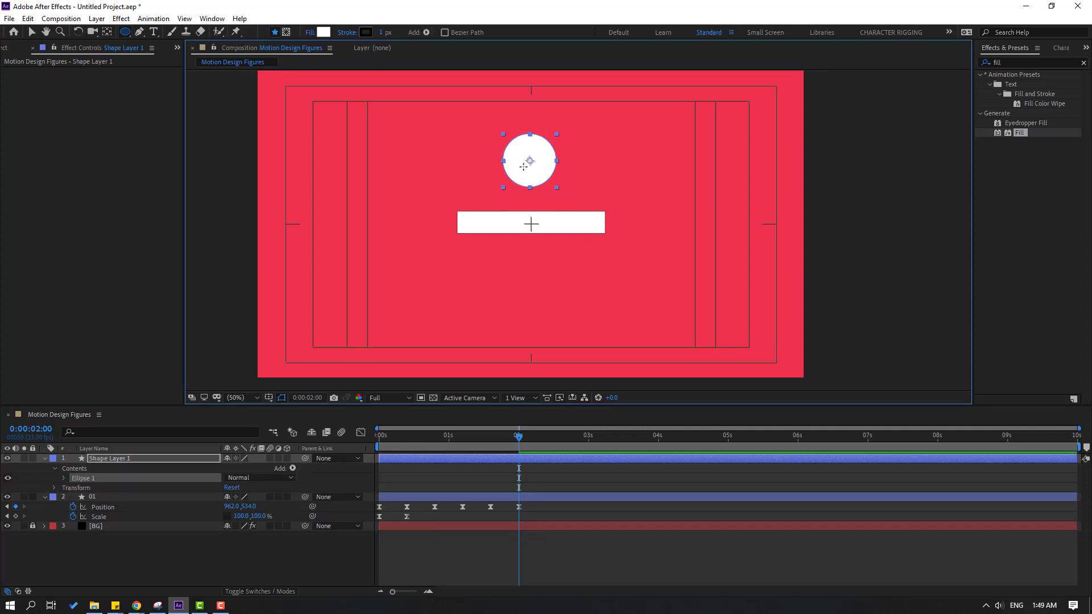
left_click(31, 32)
left_click(50, 459)
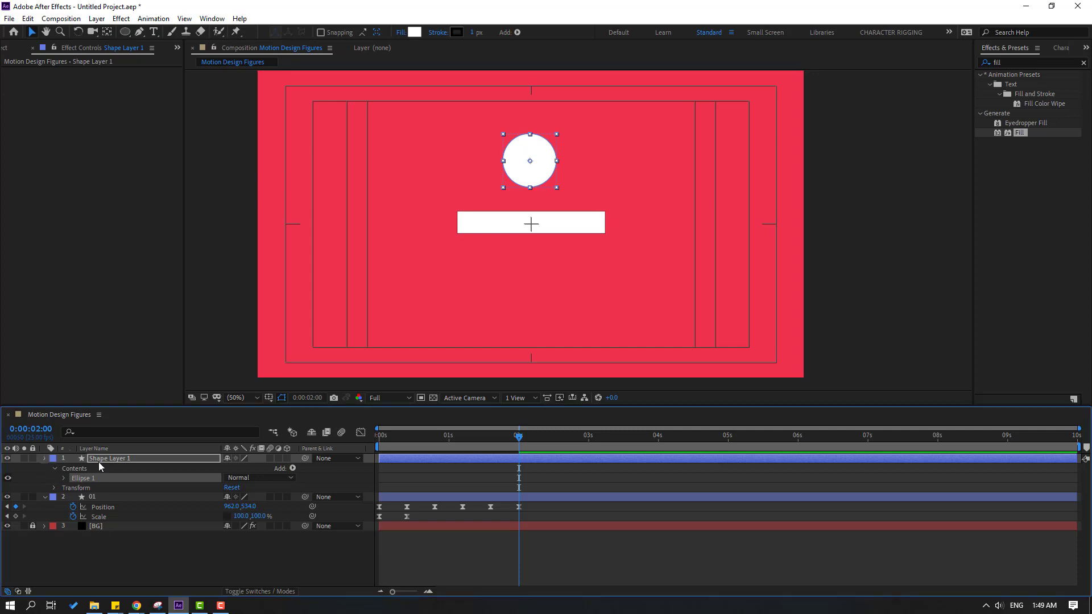
key("Return")
type("02")
key("Return")
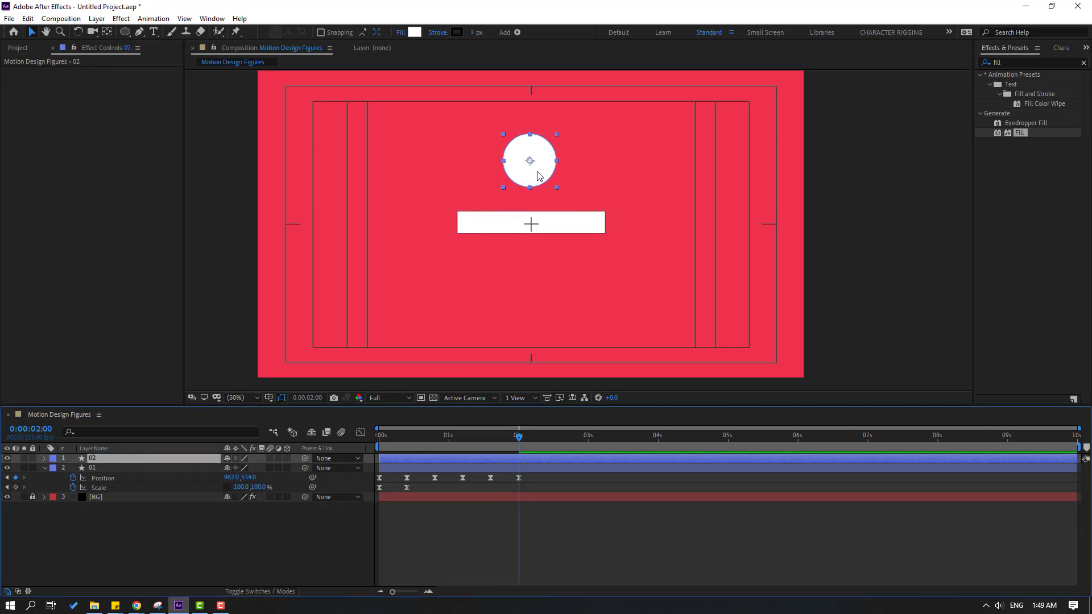
Rest the circle on the bar and make layer 02 start at 2 seconds
left_click_drag(537, 172, 540, 198)
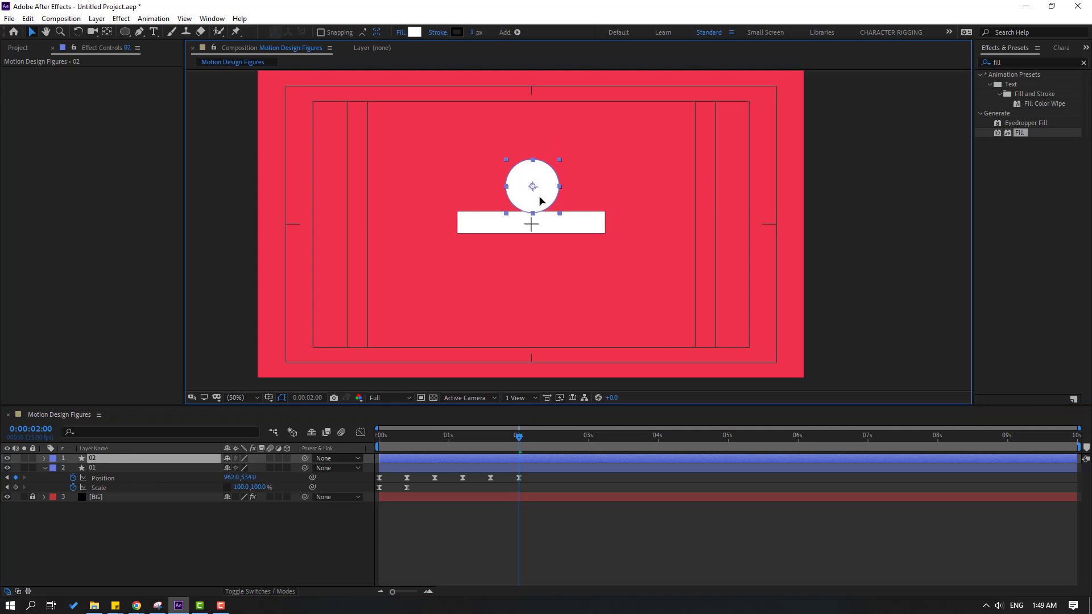
key("Return")
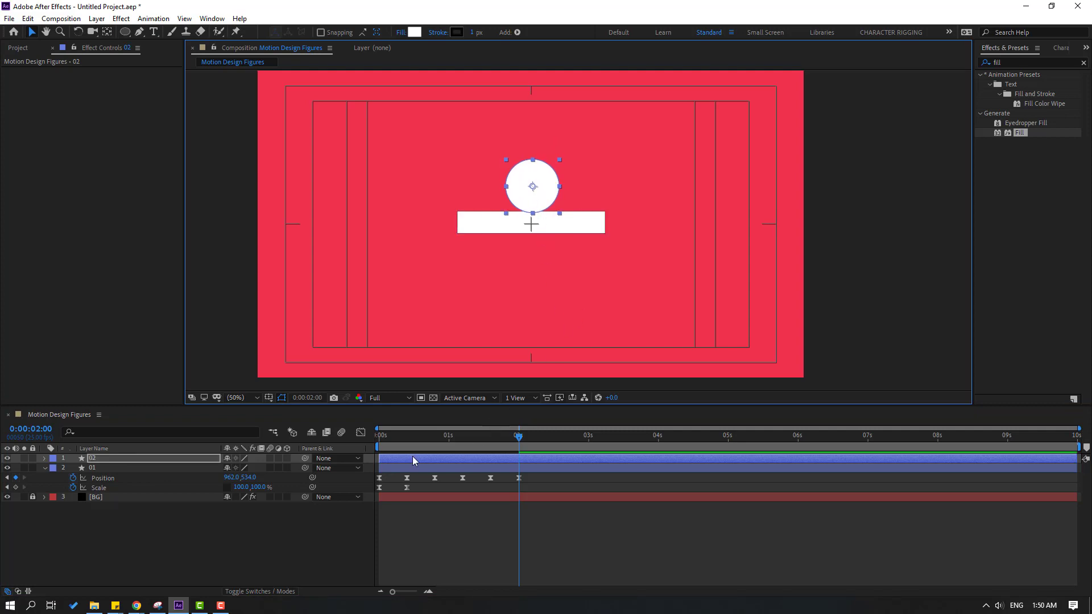
left_click_drag(392, 458, 528, 456)
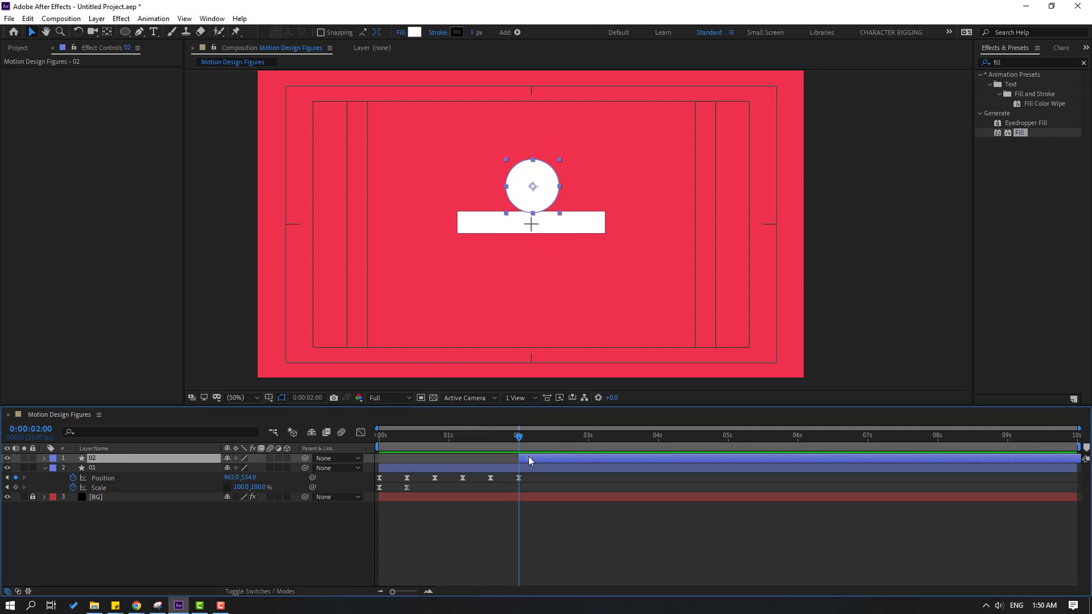
Keyframe the circle's Position Y at 667 at 2:00 and 137 at 2:10
key("p")
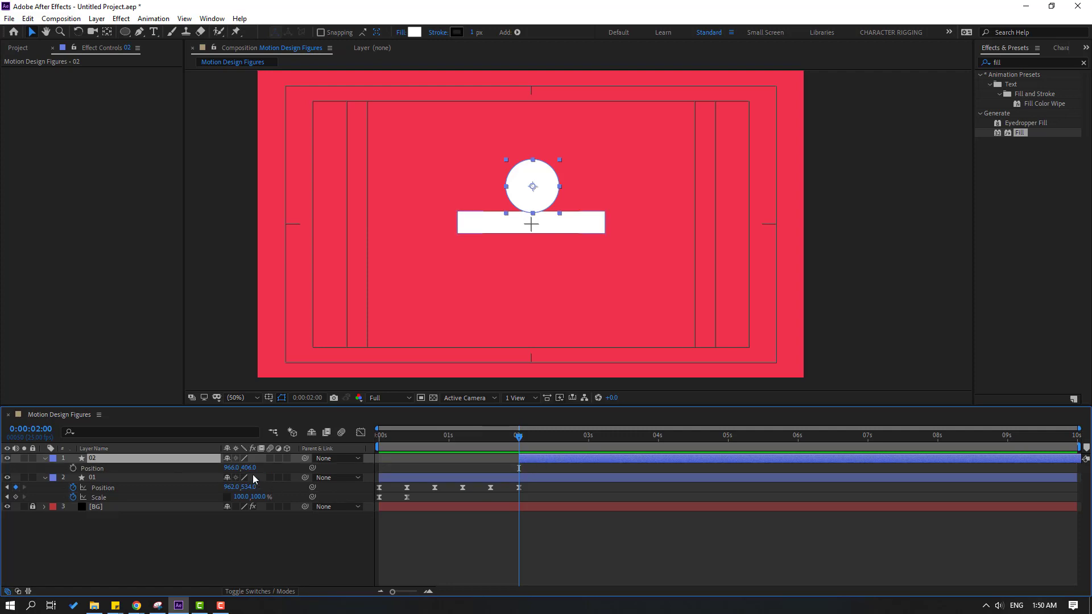
left_click_drag(249, 468, 397, 468)
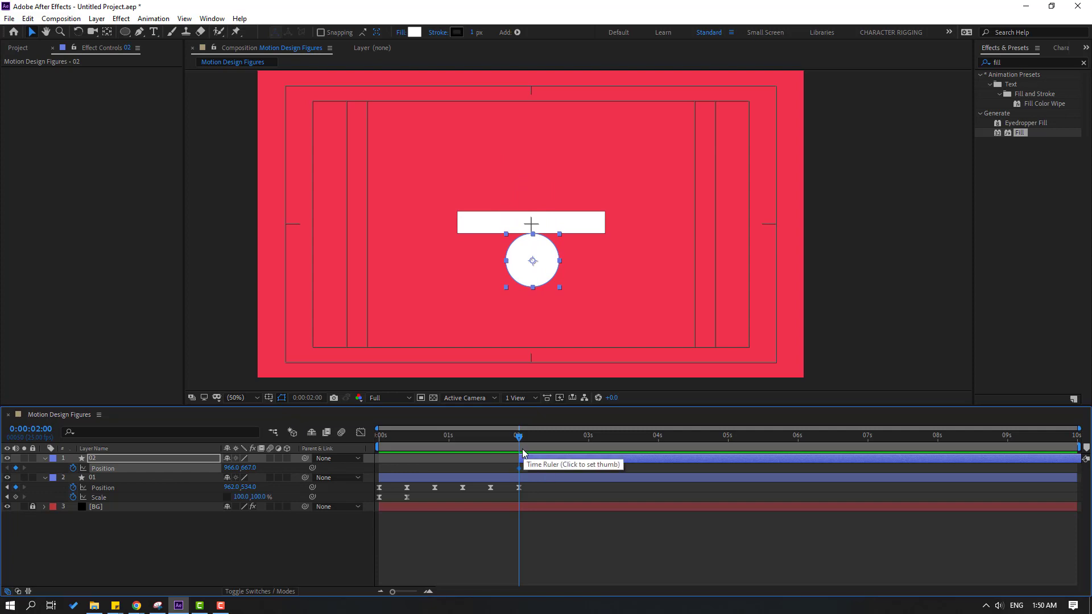
key("shift+Page_Down")
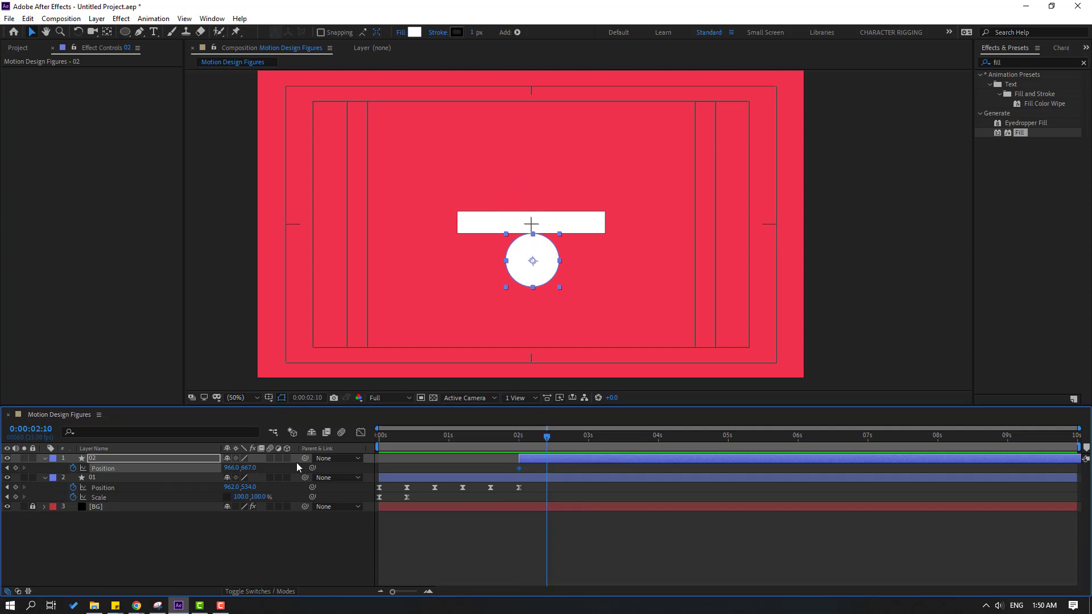
left_click_drag(246, 470, 388, 469)
key("shift+Page_Down")
Nudge the circle down onto the bar and set its stroke width to 0 px
key("shift+Down")
key("shift+Down")
key("Down")
key("Down")
key("Down")
key("Down")
key("Down")
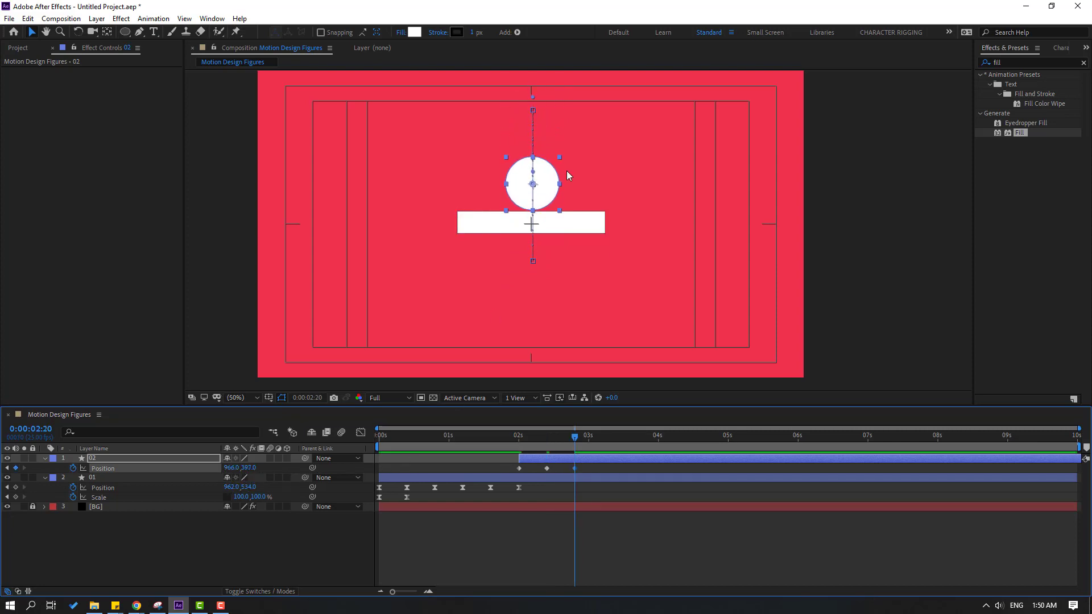
scroll(530, 182, "up", 6)
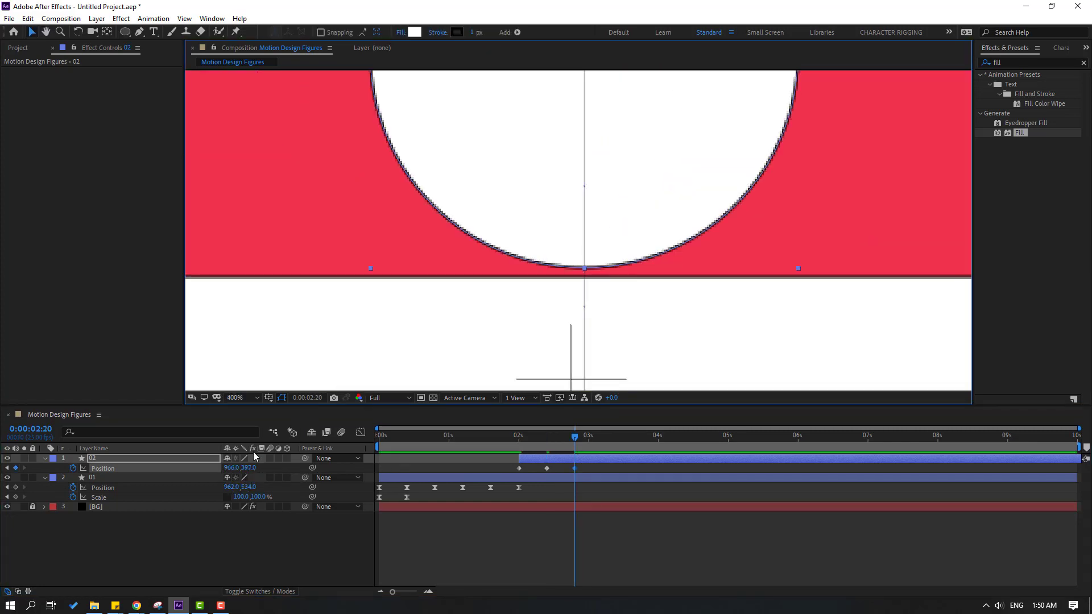
key("Down")
key("Down")
key("Down")
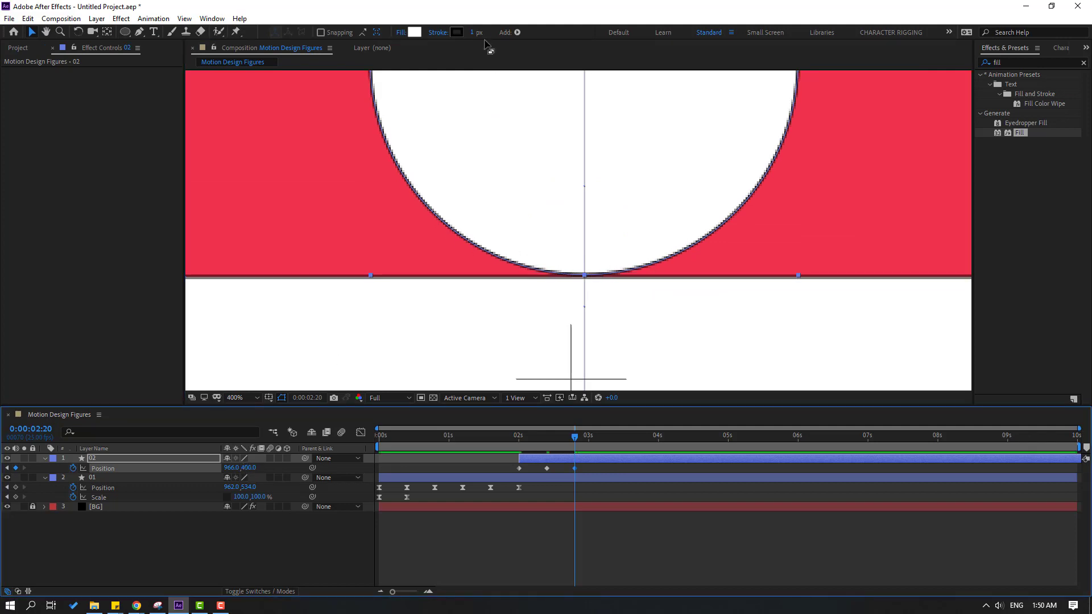
left_click_drag(477, 38, 476, 35)
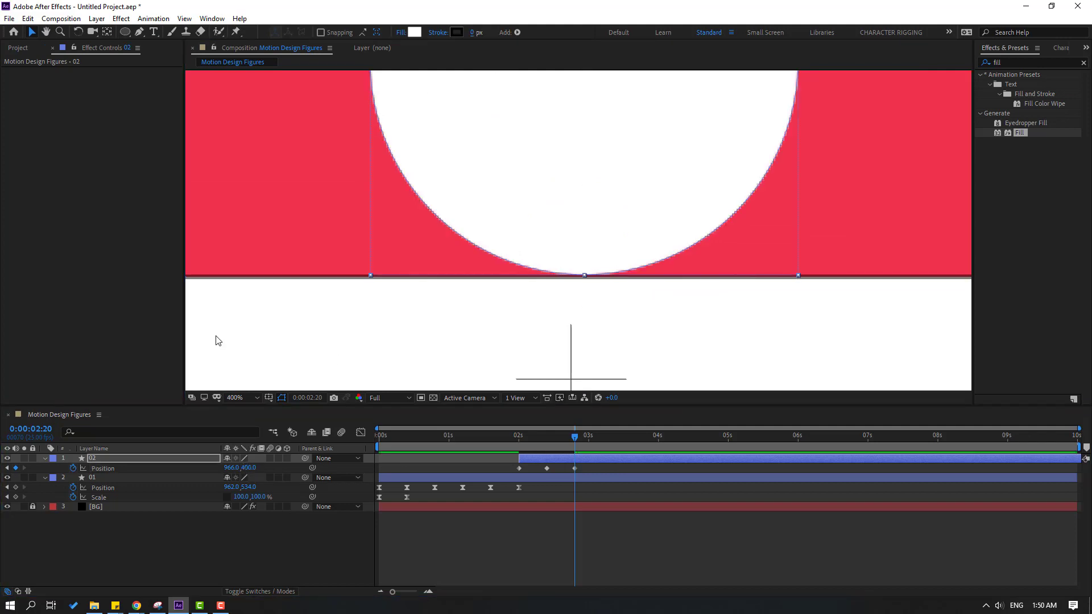
left_click(94, 480)
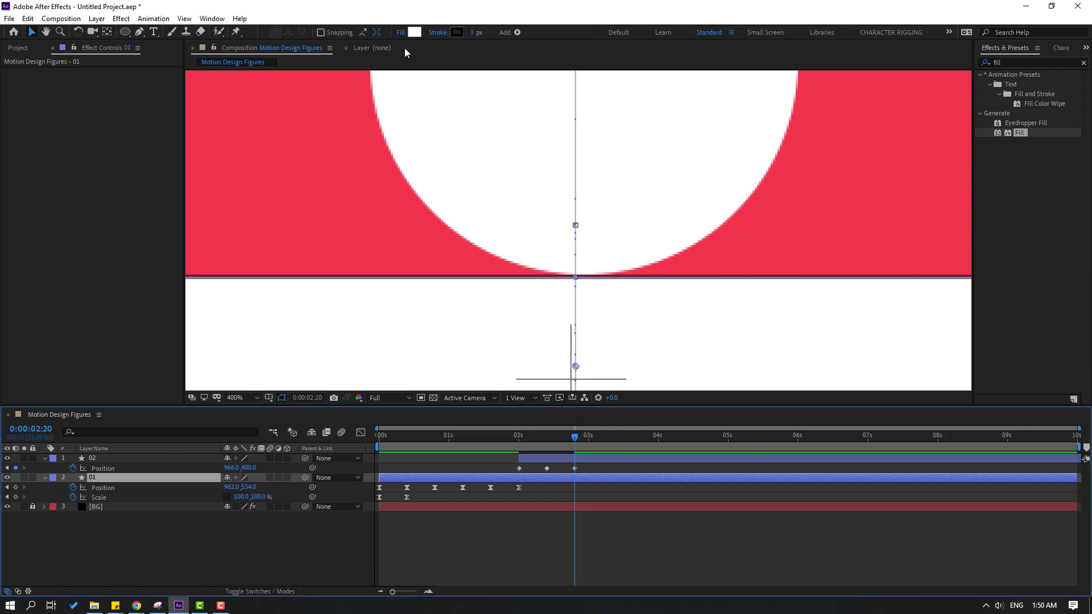
left_click(475, 33)
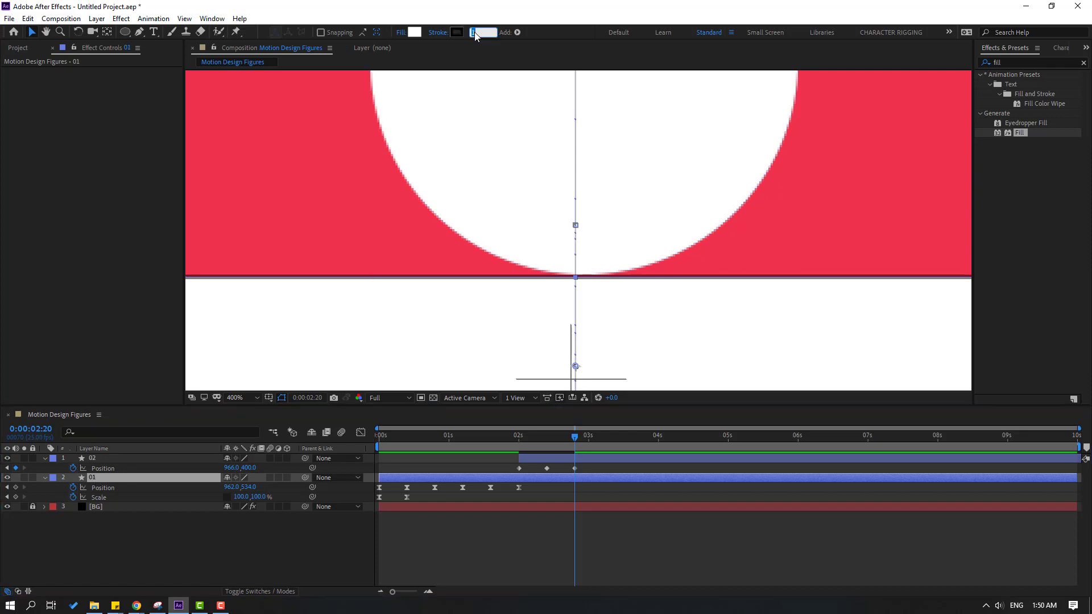
left_click(469, 574)
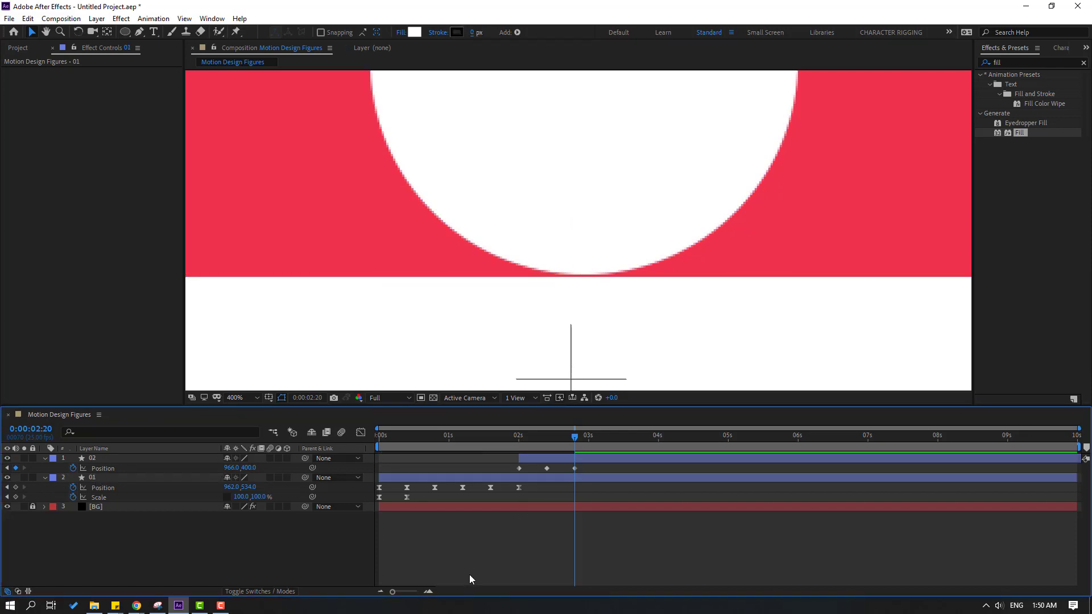
Add a small rebound: Y 401.5 at 2:20, about 397 at 2:23, 401.3 at 3:01
left_click(572, 469)
key("Down")
key("Down")
key("Down")
key("Down")
key("Down")
key("Down")
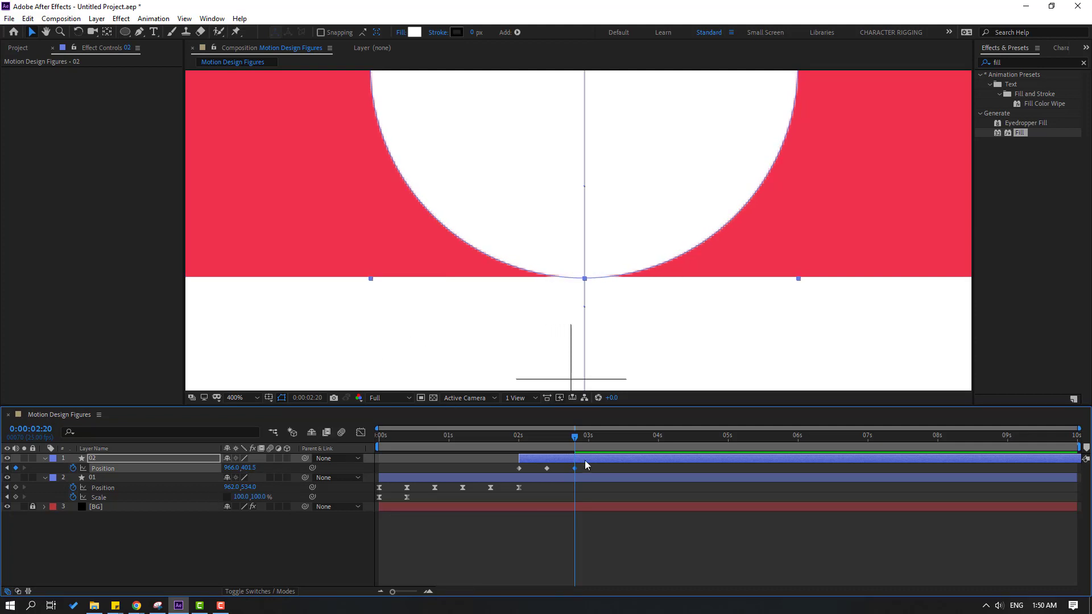
key("Page_Down")
key("Page_Down")
key("Page_Down")
key("Up")
key("Up")
key("Up")
key("Up")
key("Up")
key("Up")
key("Up")
key("Up")
key("Up")
key("Up")
key("Up")
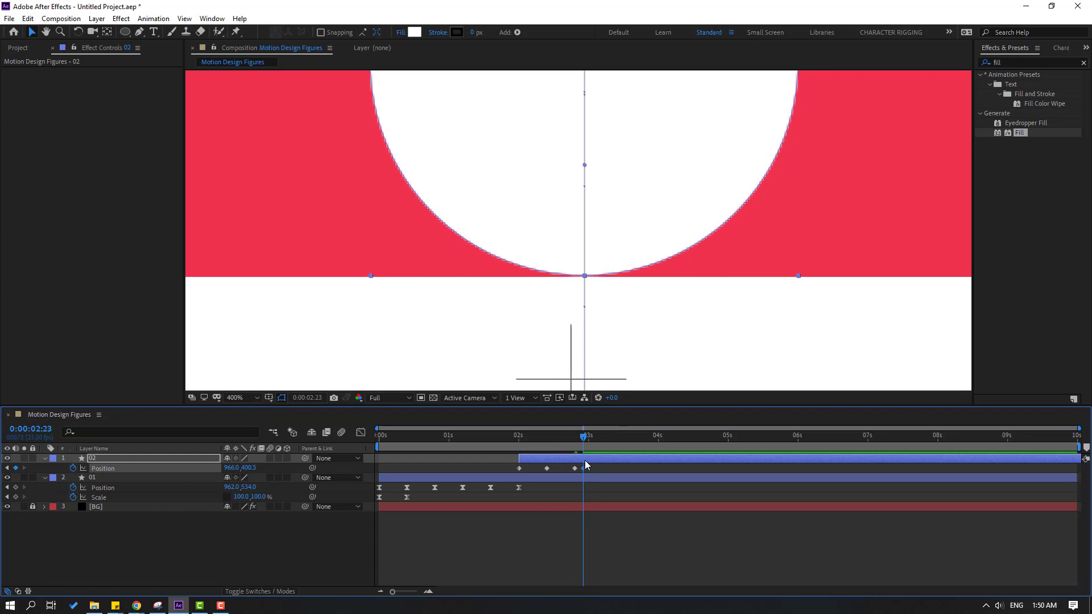
key("Up")
key("Up")
key("Up")
key("Up")
key("Up")
key("Up")
key("Up")
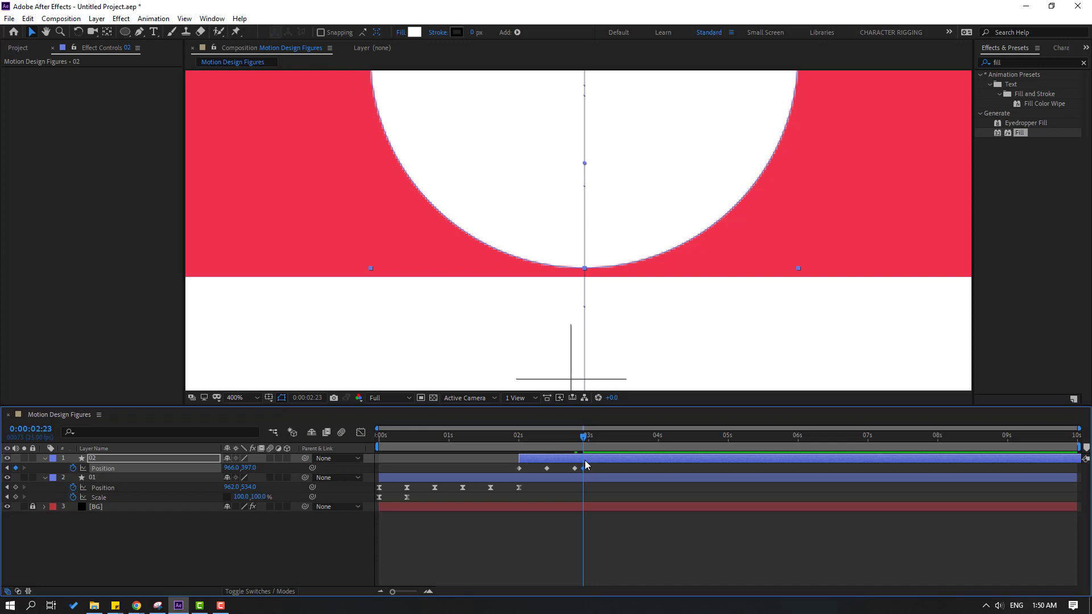
key("Page_Down")
key("Down")
key("Down")
key("Down")
key("Down")
key("Down")
key("Down")
key("Down")
key("Down")
key("Down")
key("Down")
key("Down")
key("Down")
key("Down")
key("Down")
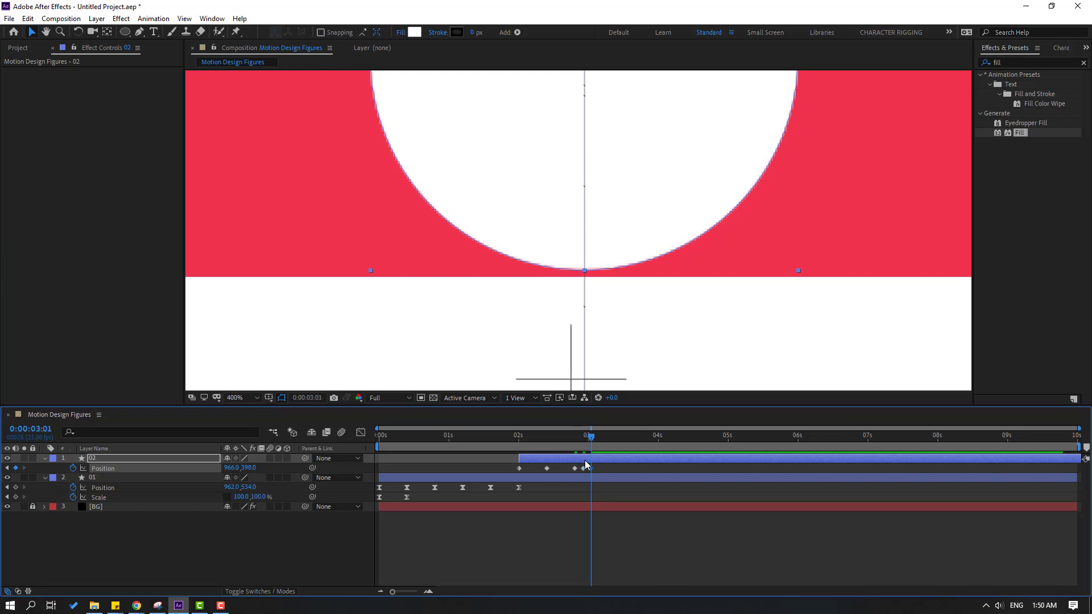
key("Down")
key("Down")
key("Down")
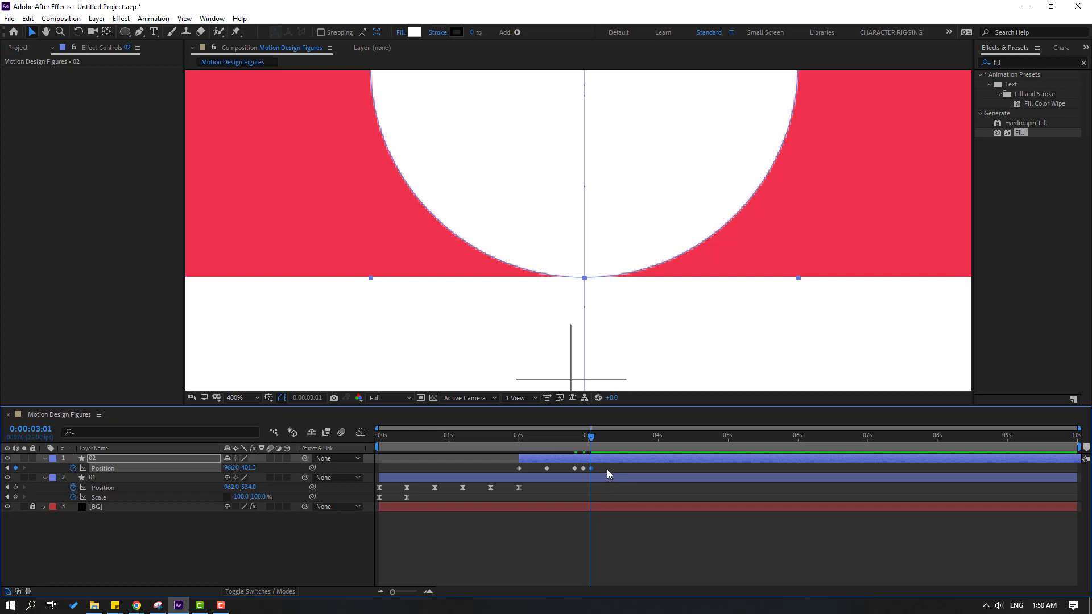
Apply Easy Ease to all the circle's Position keyframes and preview the bounce
left_click(519, 468)
right_click(519, 468)
mouse_move(592, 461)
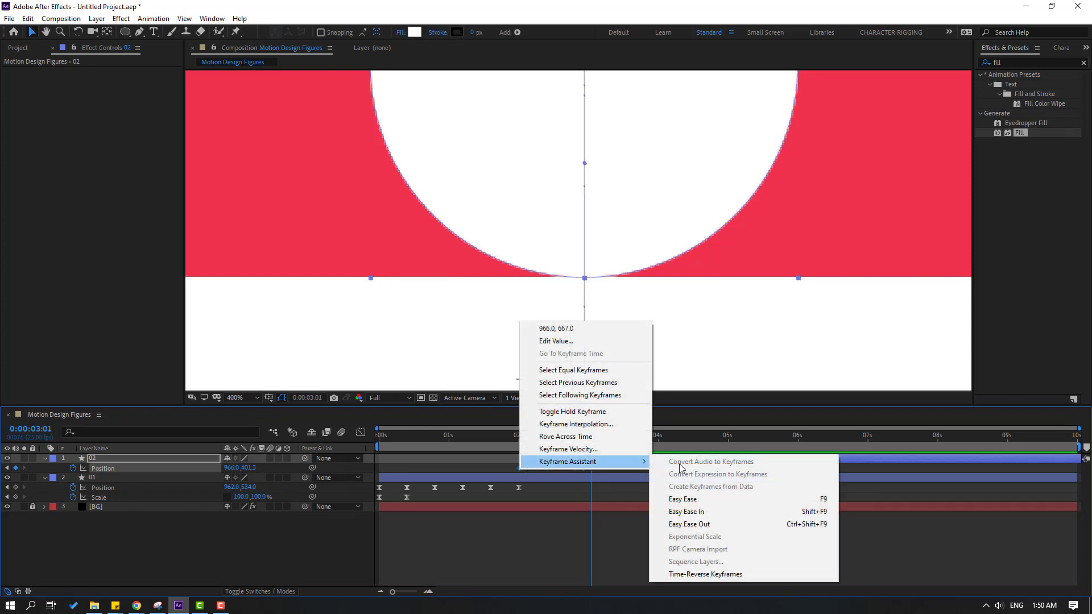
left_click(682, 499)
scroll(659, 301, "down", 4)
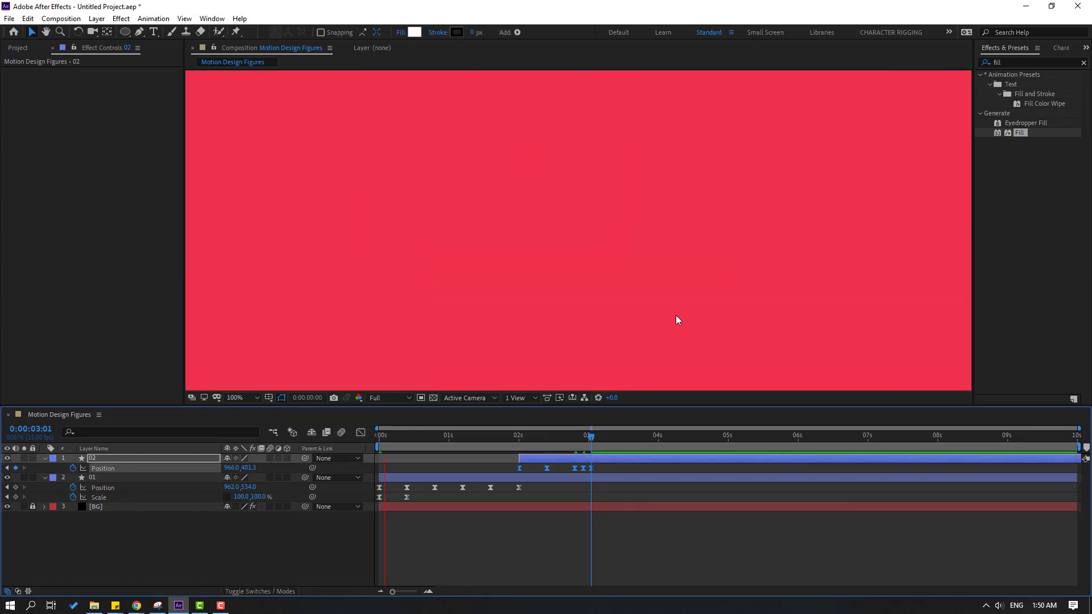
key("space")
scroll(716, 308, "down", 1)
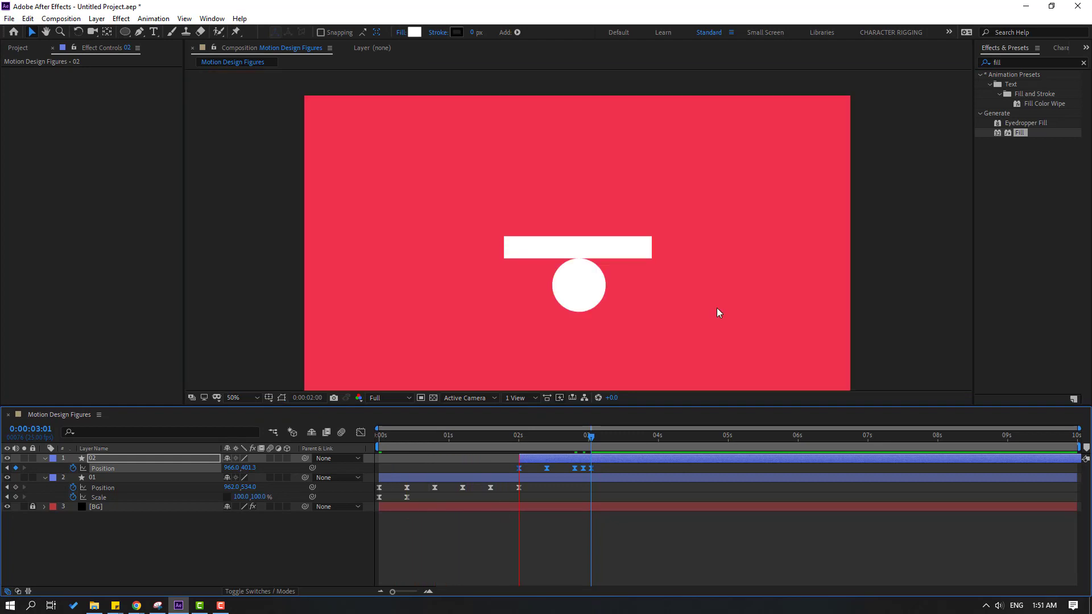
left_click(518, 436)
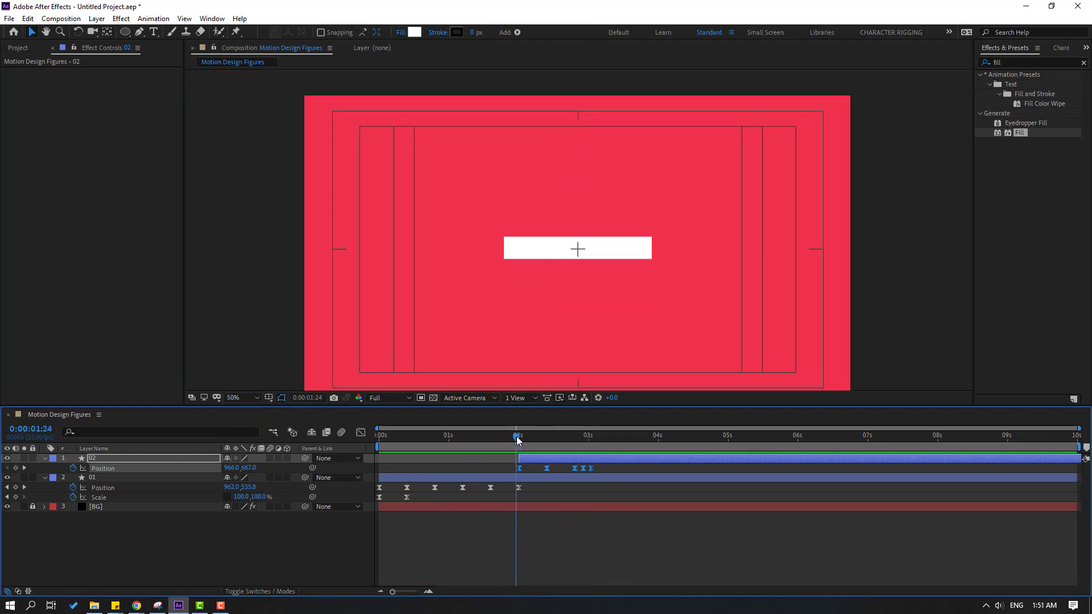
left_click_drag(519, 436, 485, 472)
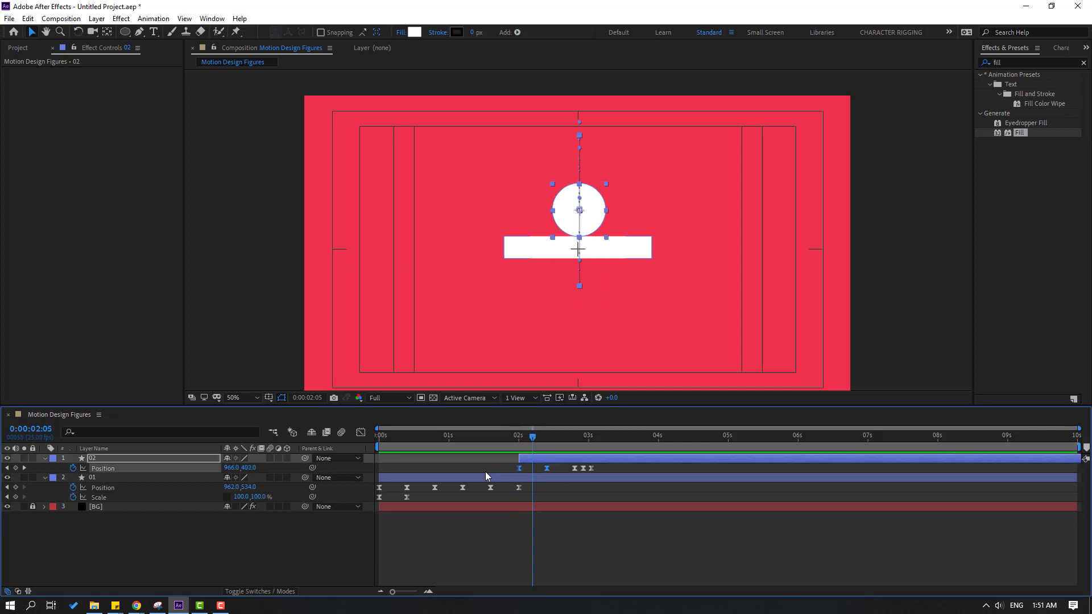
In the speed graph, extend the 2:10 keyframe's incoming influence and preview the motion
left_click(360, 432)
scroll(535, 554, "up", 5)
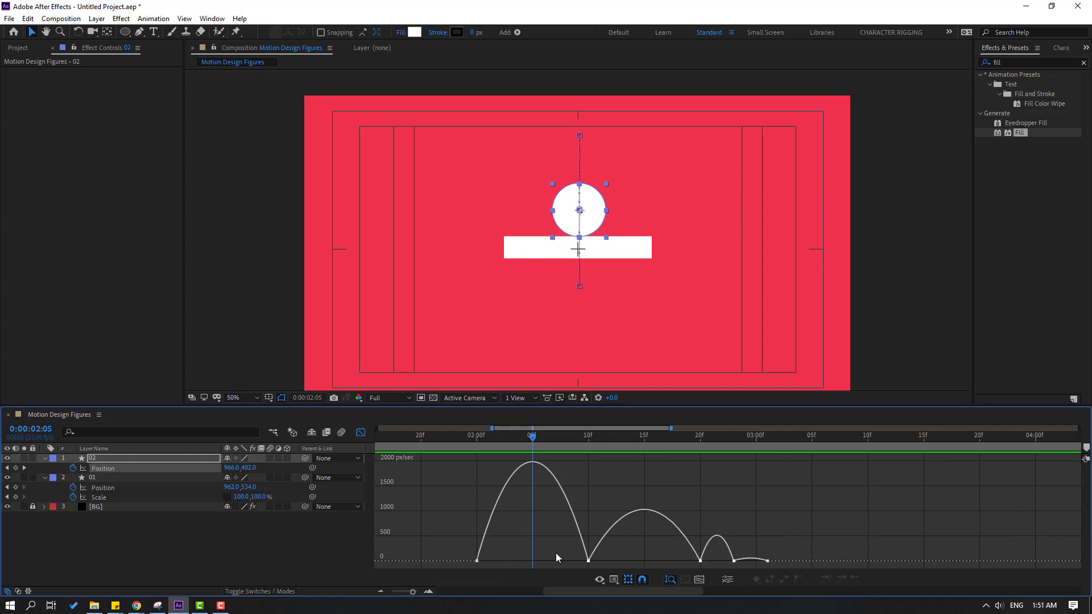
left_click(588, 561)
left_click_drag(565, 563, 532, 561)
key("comma")
key("space")
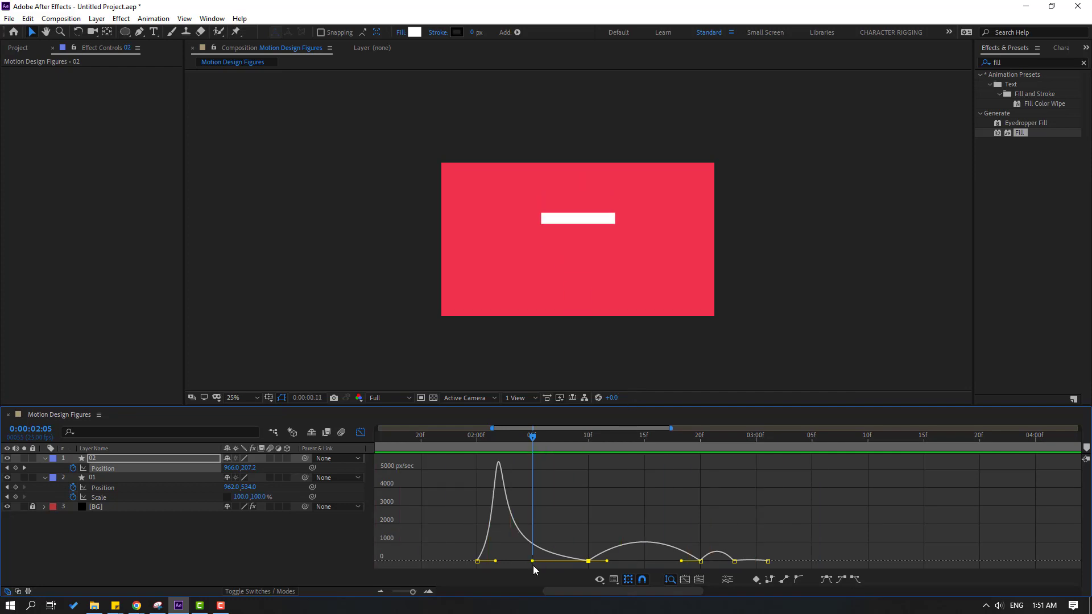
left_click(576, 541)
Further reshape the speed curve around the 10f keyframe, then return to the layer view at 2:02
left_click_drag(576, 541, 646, 561)
key("space")
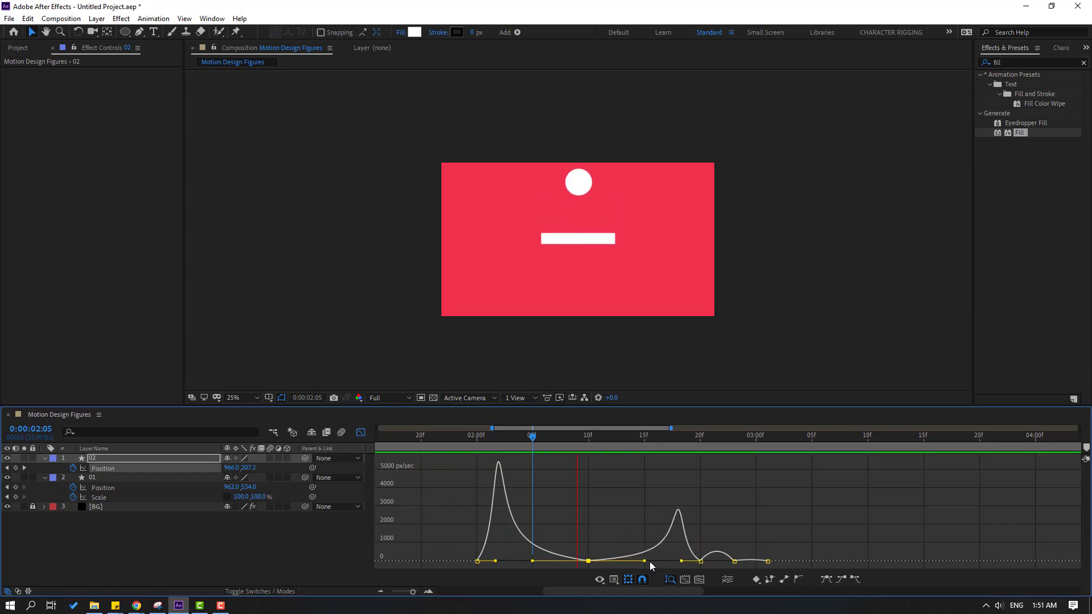
key("space")
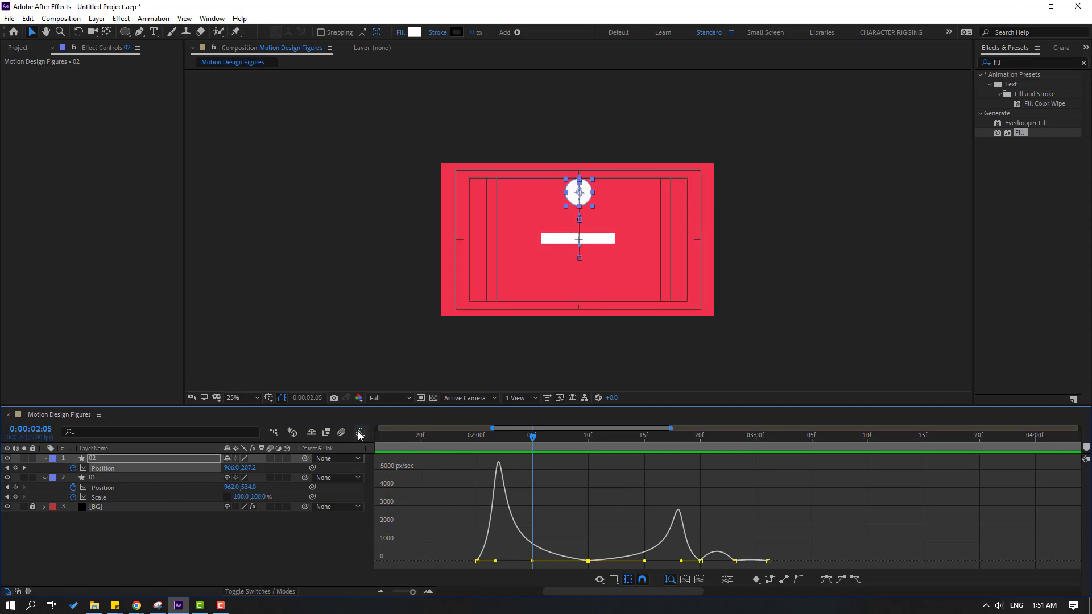
left_click(359, 433)
left_click_drag(528, 441, 503, 443)
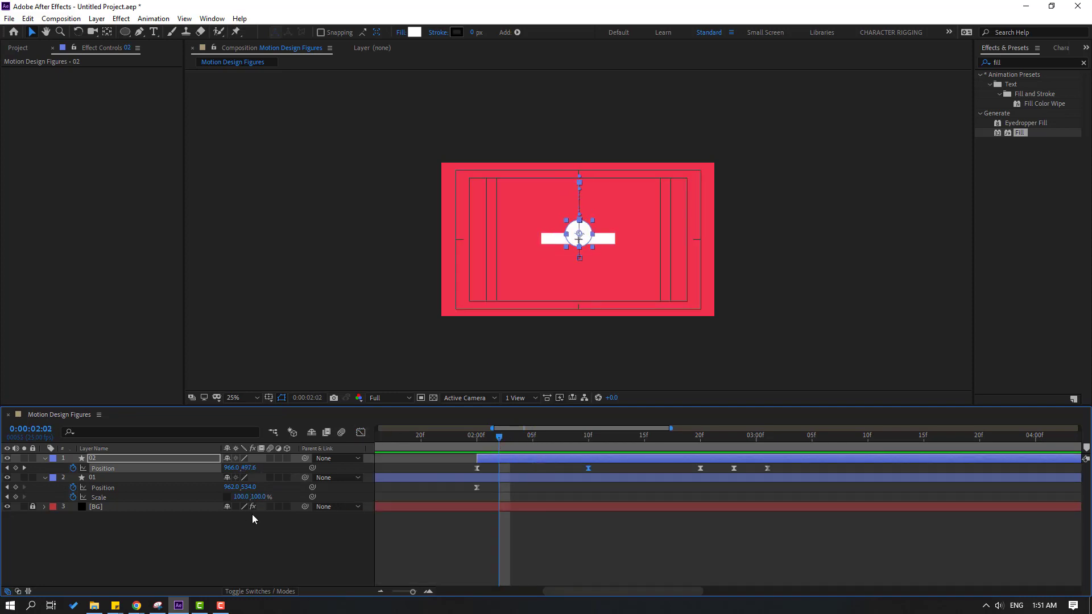
Start Scale keyframing on the circle and set its scale to 0% at 2:00
key("shift+s")
left_click(73, 478)
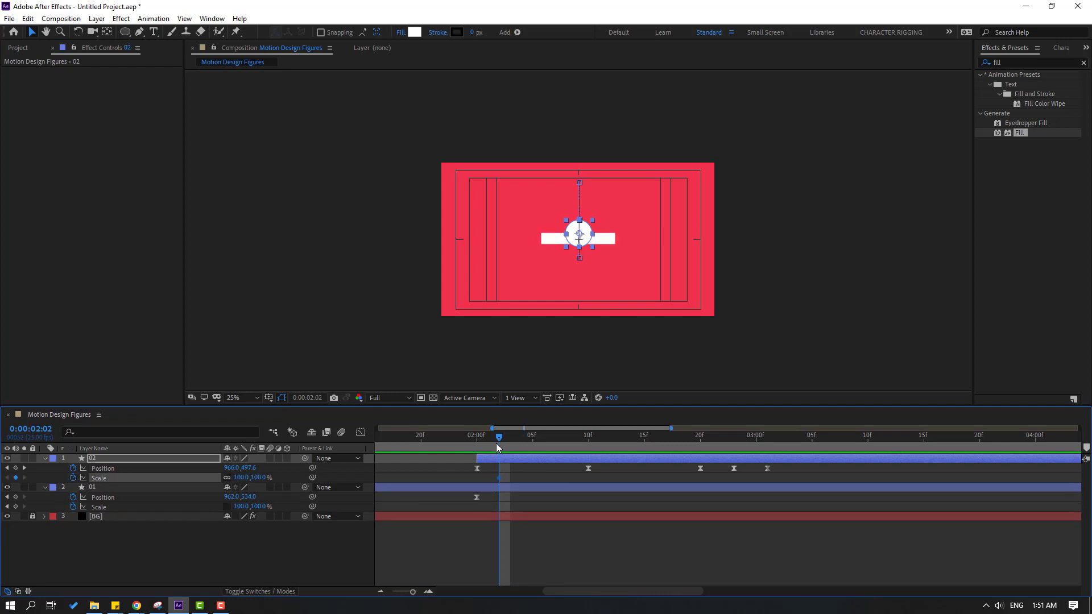
left_click(476, 438)
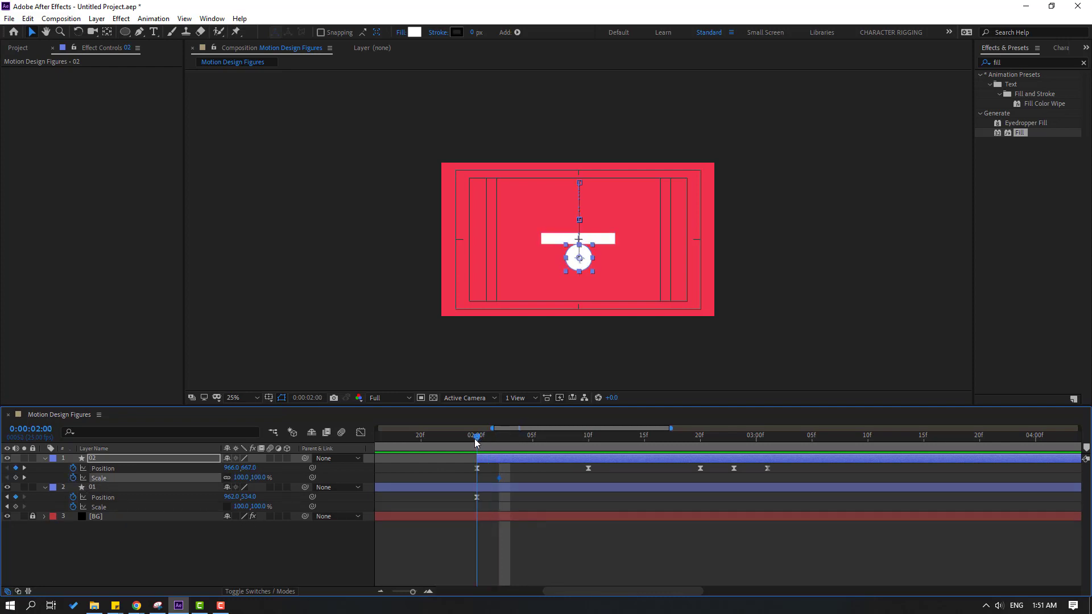
left_click(241, 478)
type("0")
left_click(494, 483)
Retime the scale keys so the circle grows from 0% at 2:02 to full size at 2:06
left_click_drag(478, 438, 510, 438)
left_click_drag(507, 478, 478, 479)
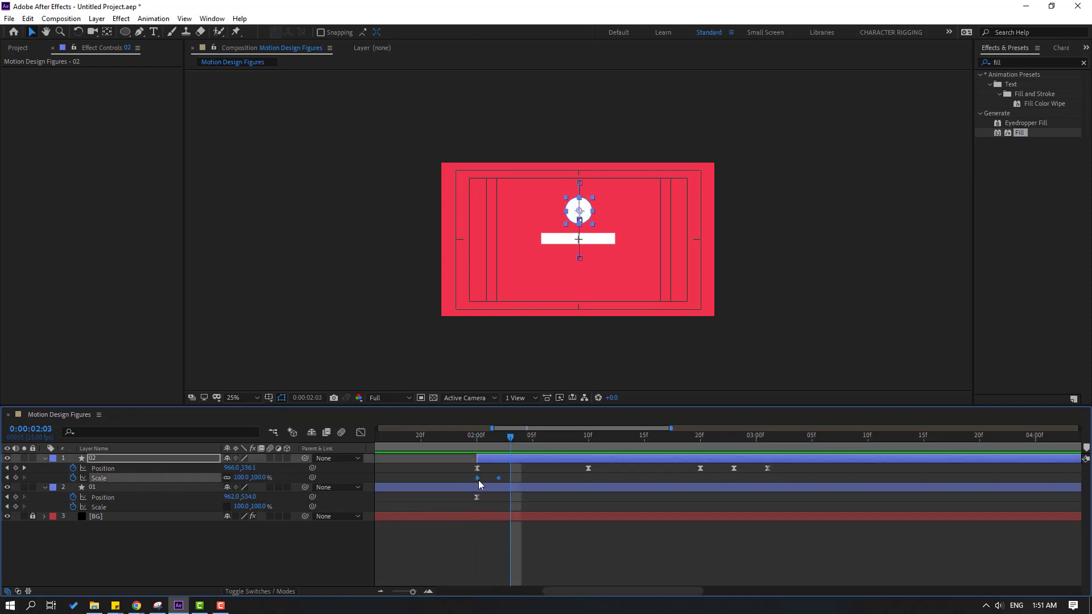
key("alt+Right")
key("alt+Right")
key("alt+Right")
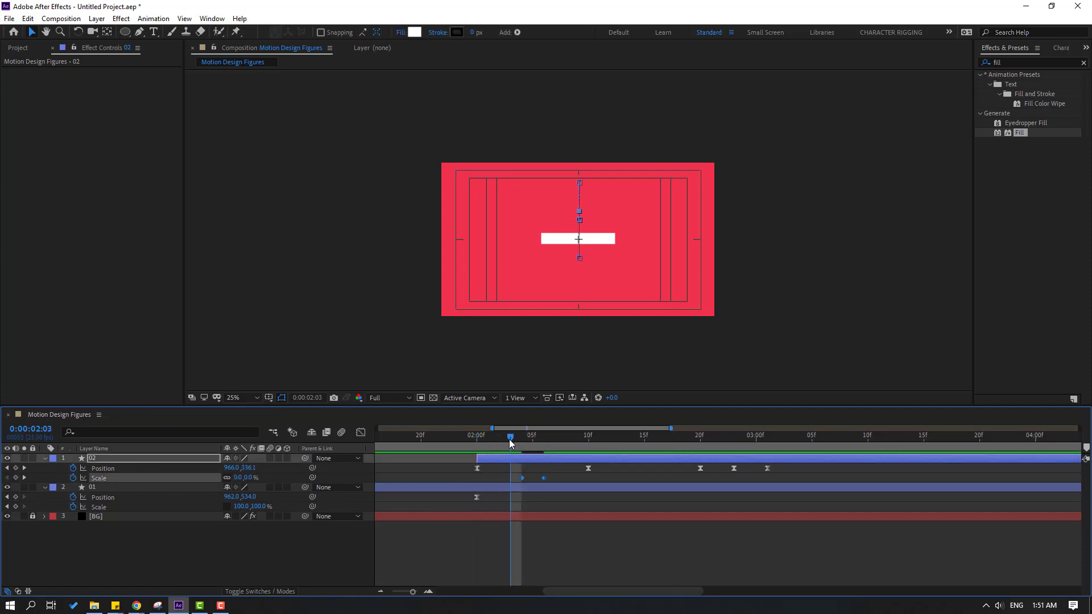
left_click_drag(510, 439, 544, 439)
left_click(523, 479)
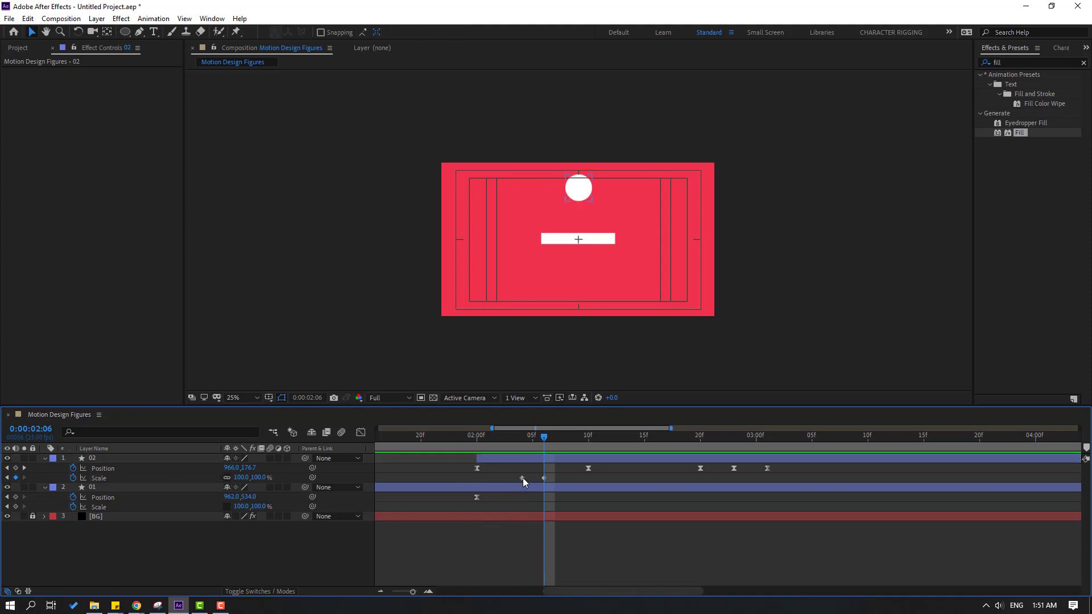
left_click_drag(523, 480, 499, 480)
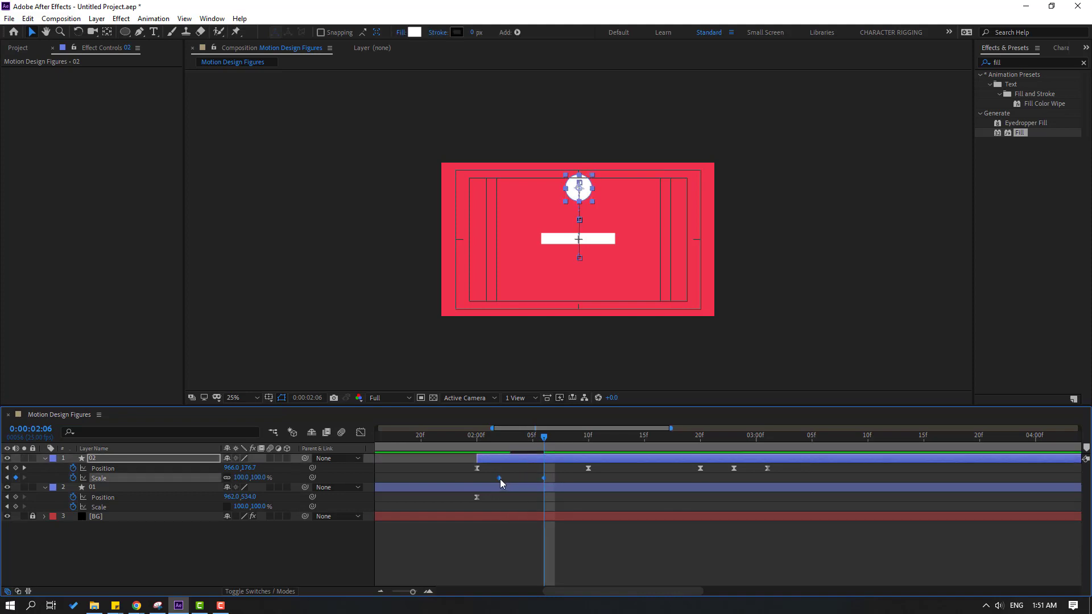
Apply Easy Ease to both scale keyframes and play back the pop-up
right_click(500, 479)
mouse_move(507, 473)
left_click(636, 541)
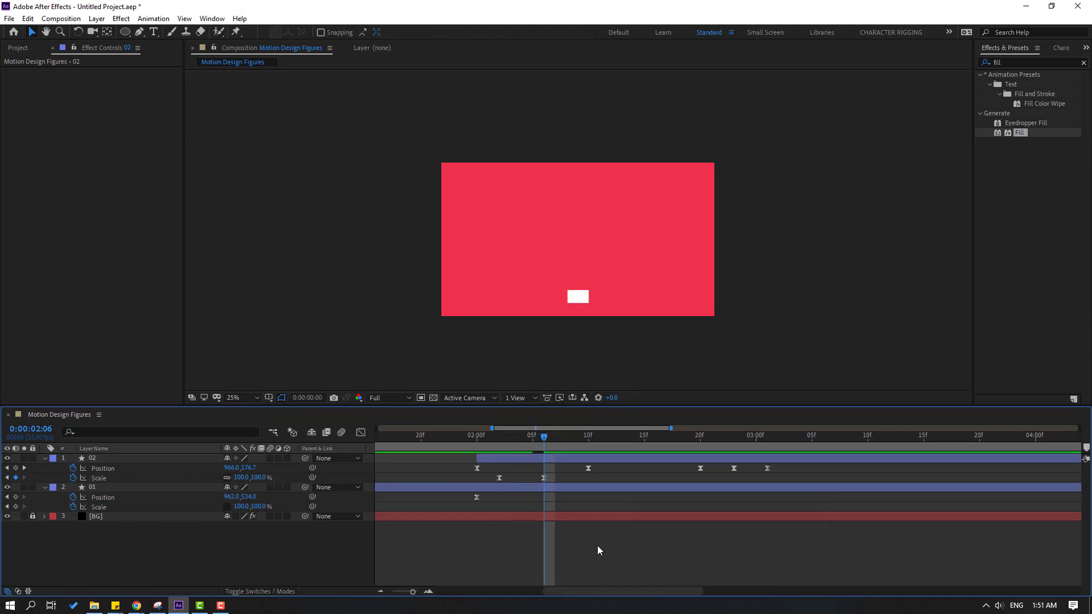
key("space")
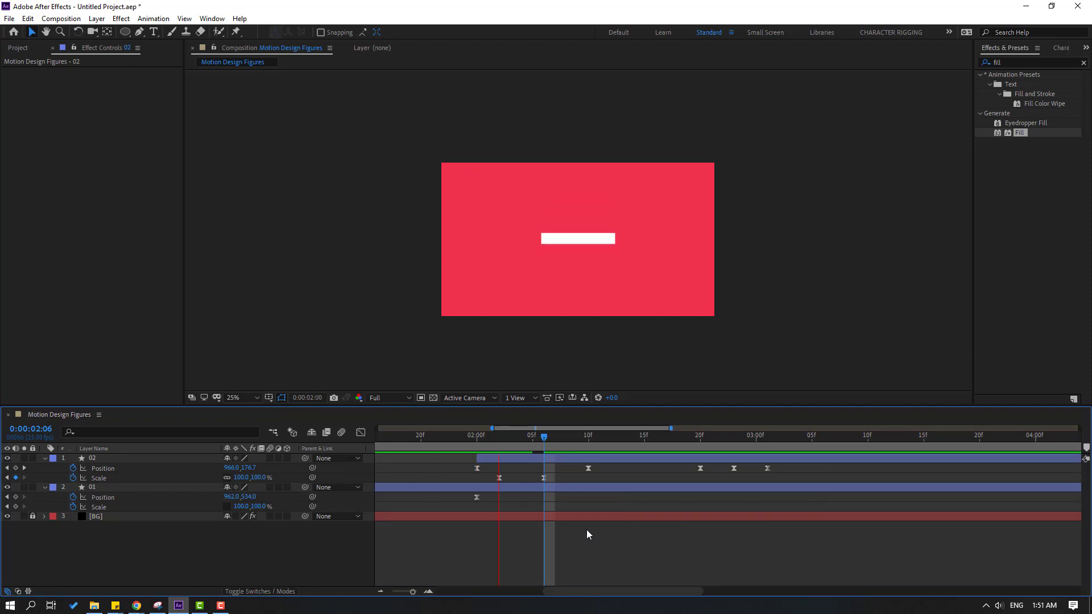
Shift the circle layer 02 and its keyframes earlier, to around one second, and preview its drop
key("space")
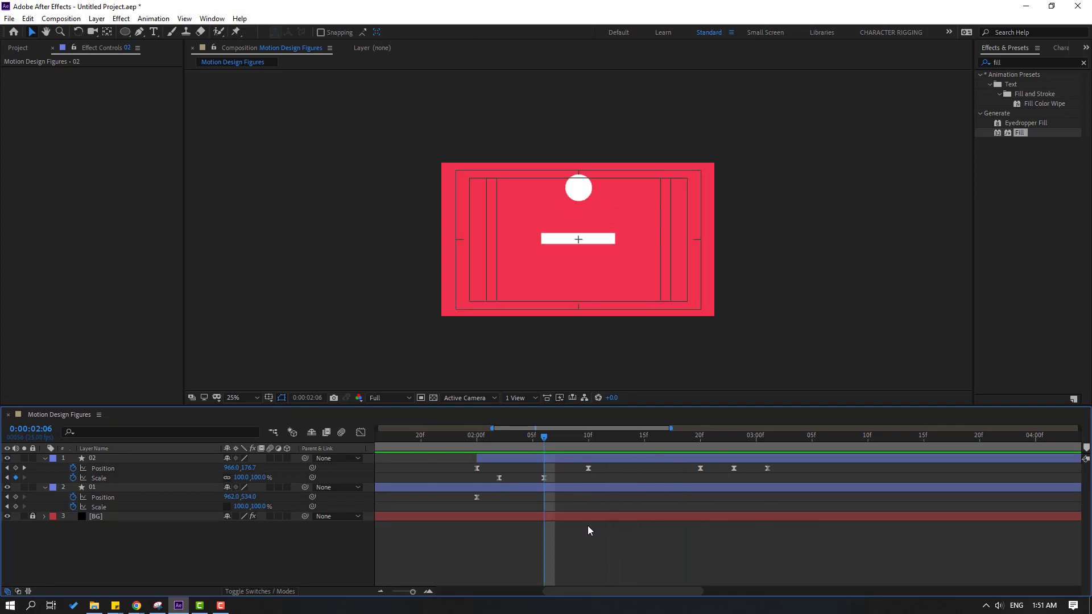
scroll(587, 525, "down", 5)
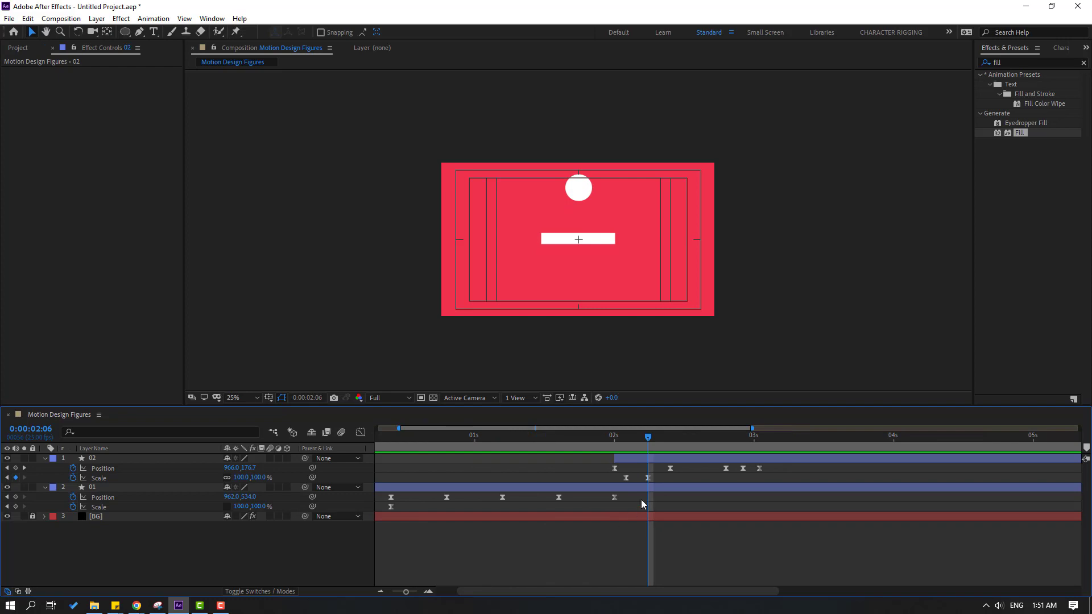
scroll(640, 499, "down", 2)
left_click(581, 458)
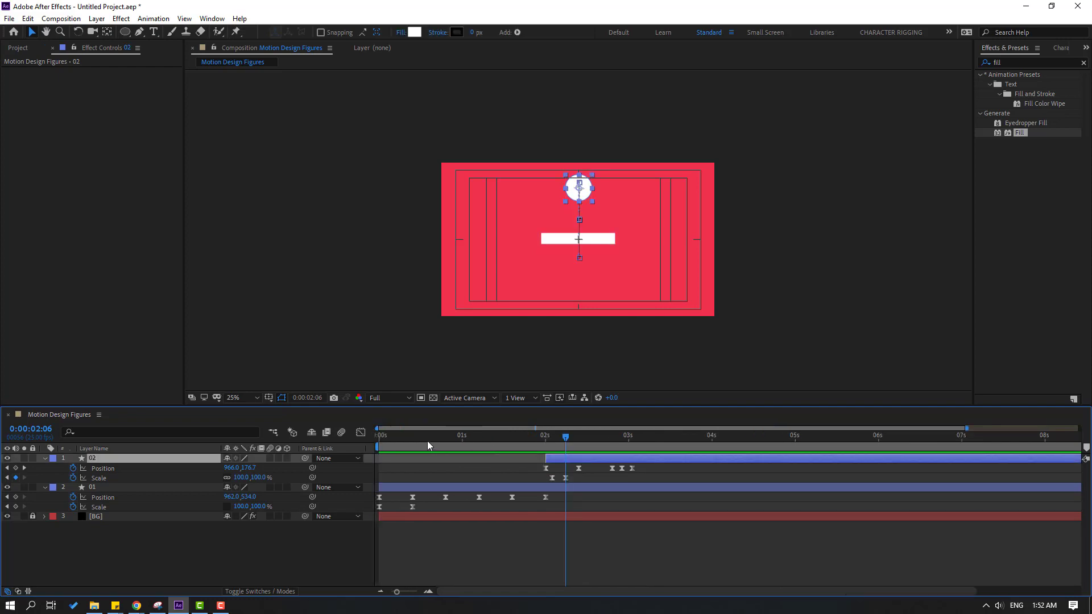
left_click_drag(427, 441, 479, 442)
mouse_move(562, 457)
left_mouse_down()
mouse_move(515, 459)
mouse_move(514, 443)
mouse_move(557, 446)
left_mouse_up()
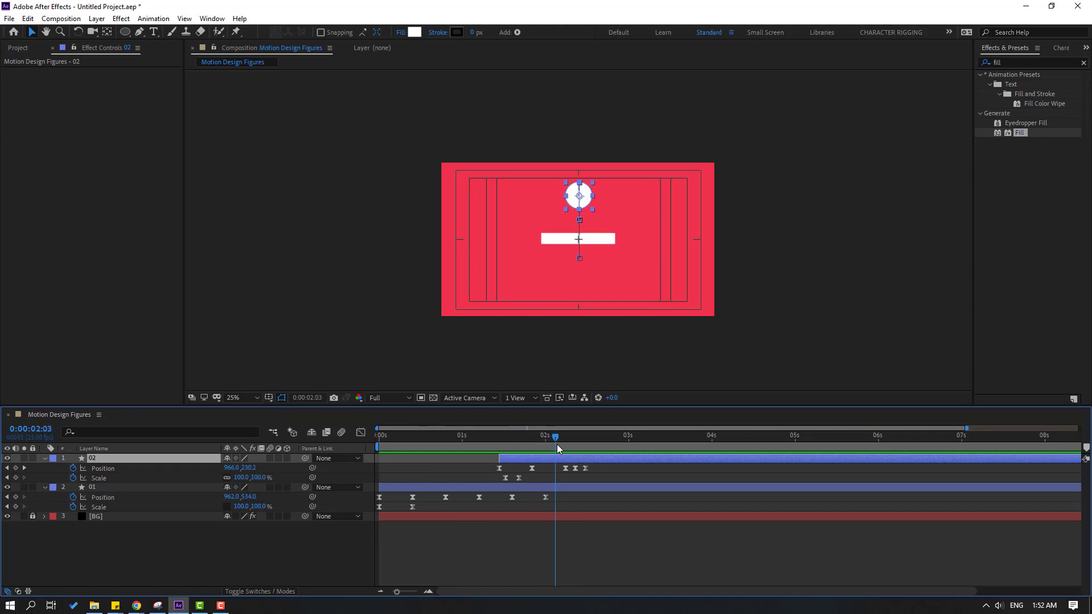
key("space")
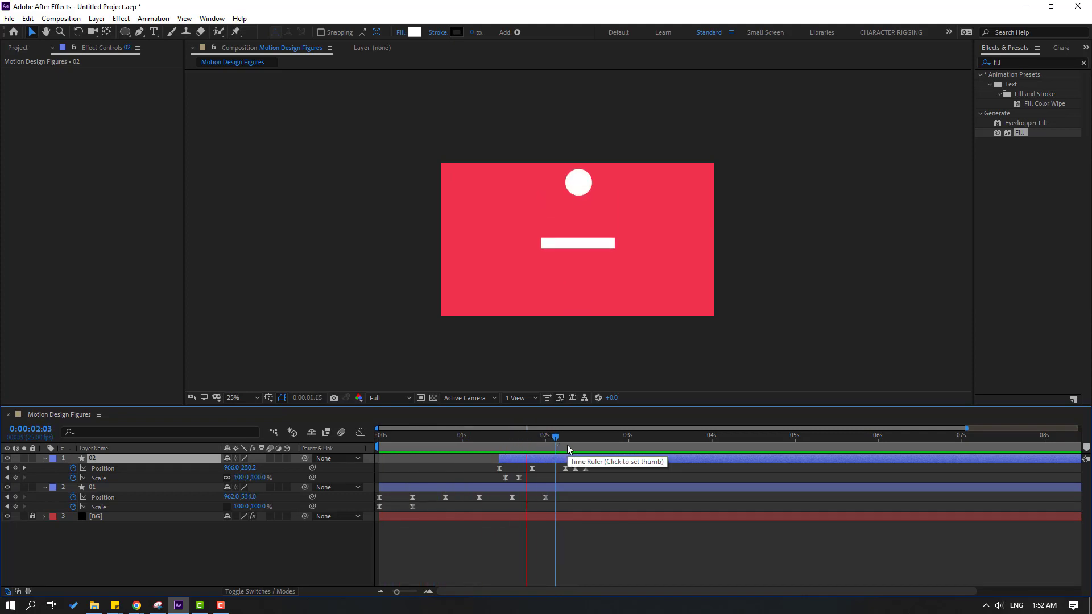
key("space")
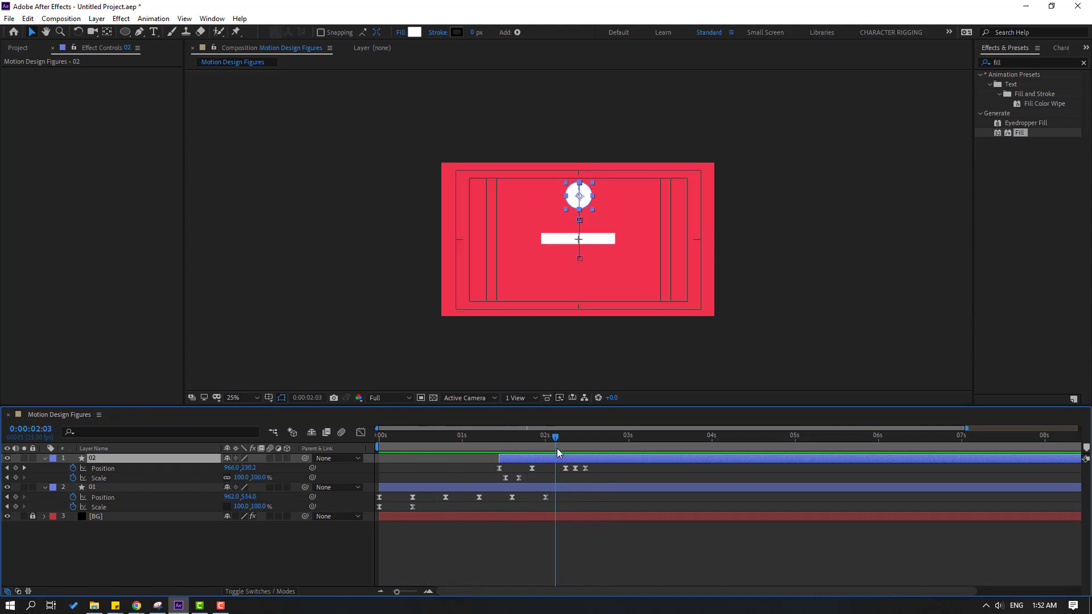
left_click_drag(558, 449, 598, 449)
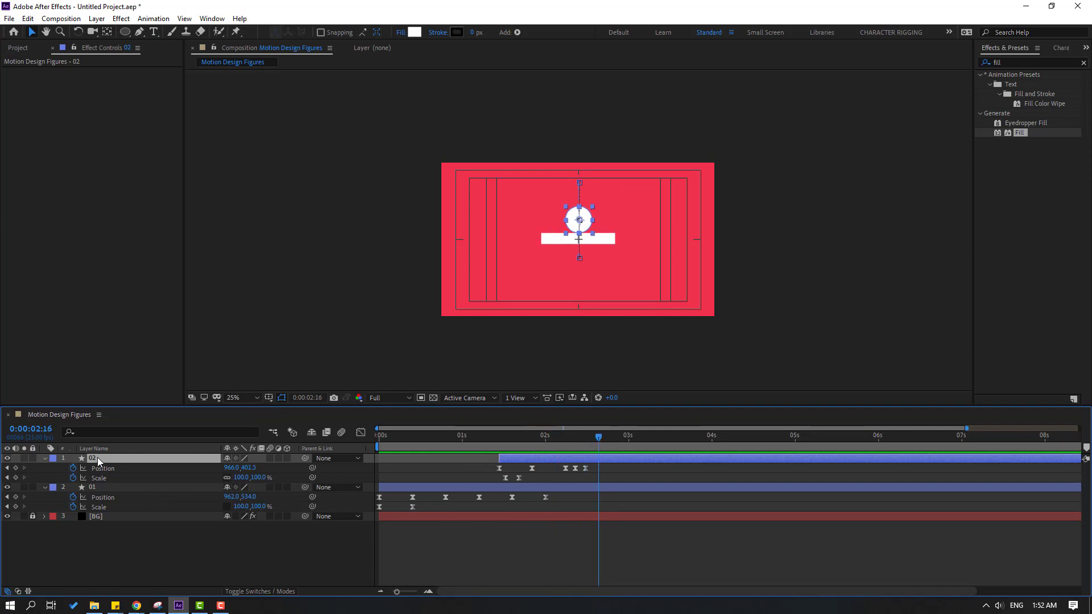
Parent circle layer 02 to bar layer 01 and scrub through the landing at 100% view
left_click_drag(304, 458, 91, 488)
left_click_drag(491, 445, 565, 436)
key("slash")
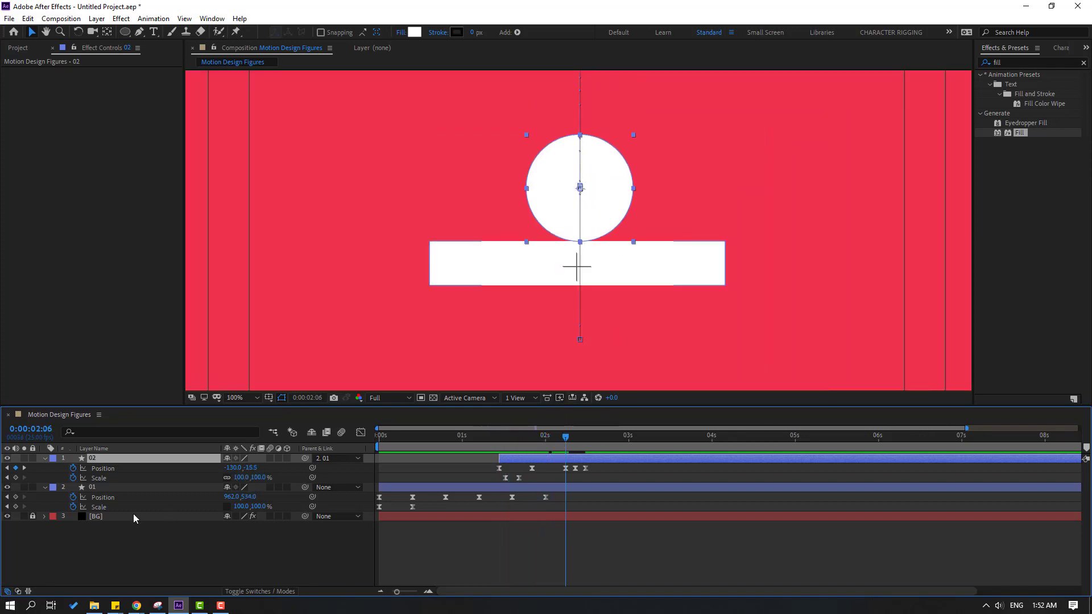
Add bar Position keys from 2:06 to 2:12, dipping five pixels (534→539→534) on impact
left_click(104, 490)
left_click(16, 497)
key("period")
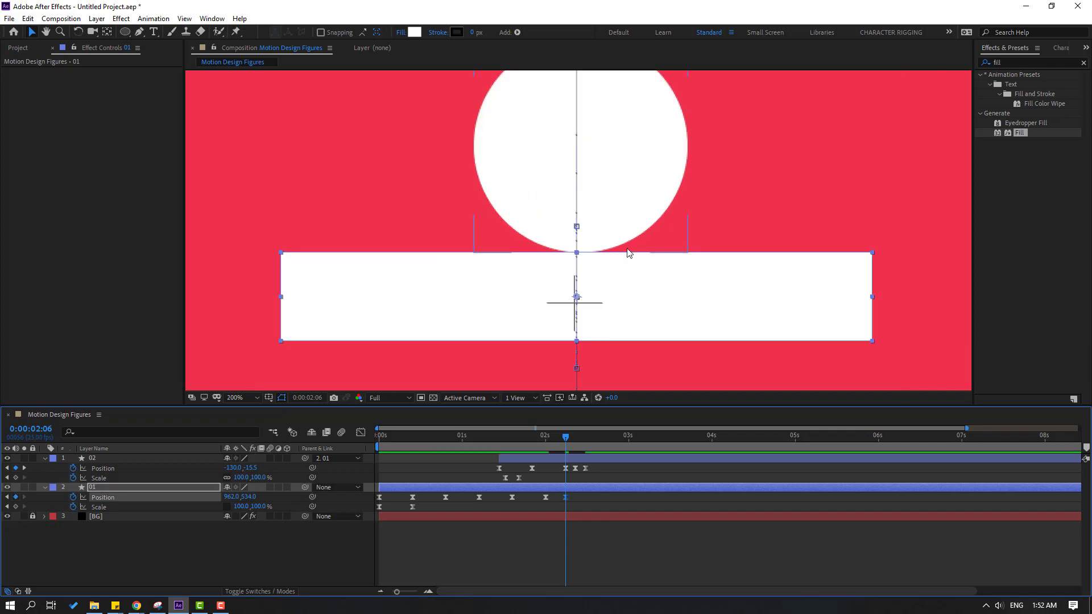
left_click_drag(568, 436, 577, 443)
key("Down")
key("Down")
key("Down")
key("Down")
key("Down")
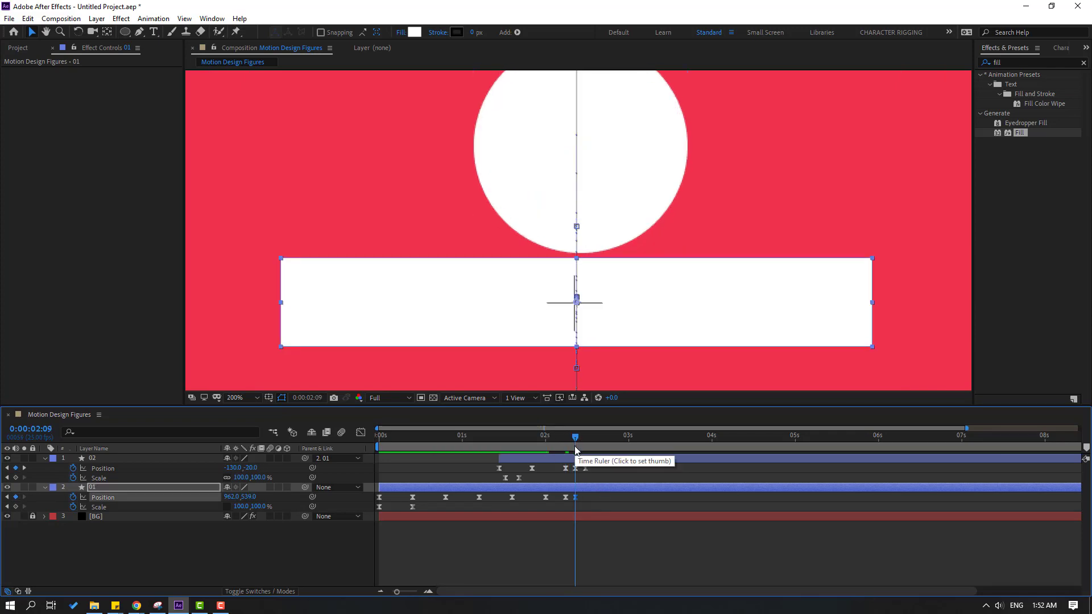
mouse_move(577, 443)
left_mouse_down()
mouse_move(585, 438)
mouse_move(555, 435)
mouse_move(581, 439)
mouse_move(562, 442)
left_mouse_up()
scroll(592, 338, "down", 2)
key("space")
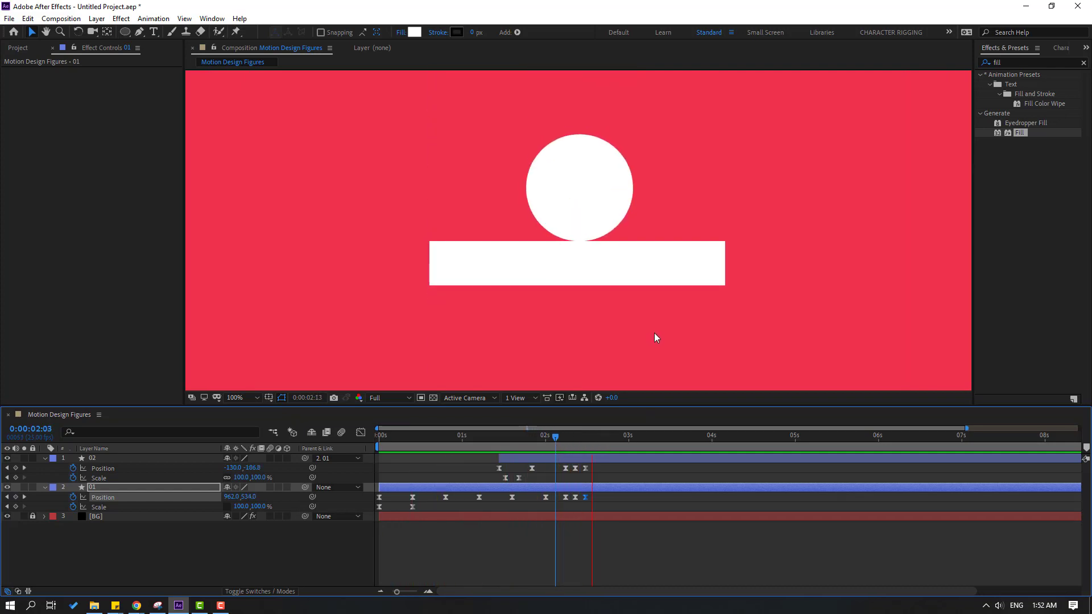
left_click(561, 437)
mouse_move(561, 437)
left_mouse_down()
mouse_move(590, 437)
mouse_move(575, 438)
left_mouse_up()
Shift the bar's three dip keyframes slightly later and preview the retimed bounce
mouse_move(581, 497)
left_mouse_down()
mouse_move(560, 510)
mouse_move(602, 498)
left_mouse_up()
left_click_drag(556, 436, 578, 437)
left_click_drag(586, 497, 595, 497)
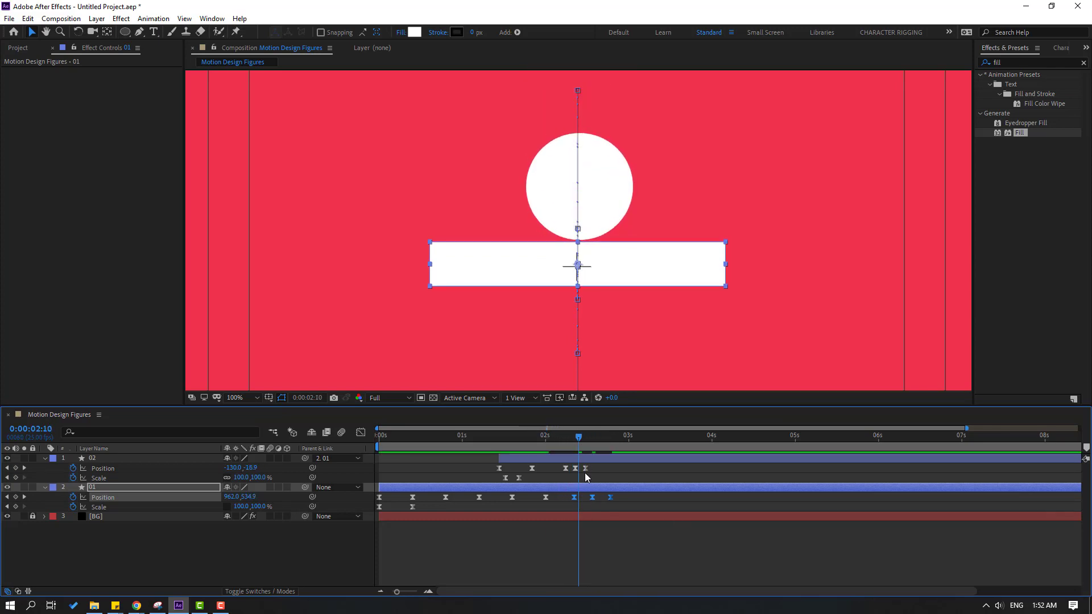
left_click_drag(562, 438, 601, 437)
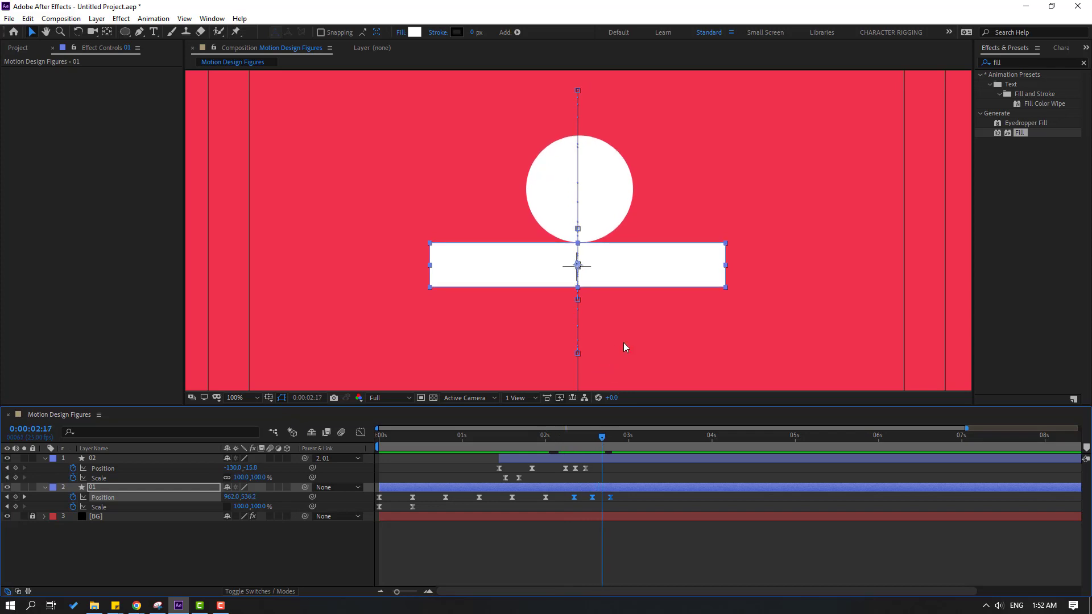
scroll(623, 342, "down", 1)
key("space")
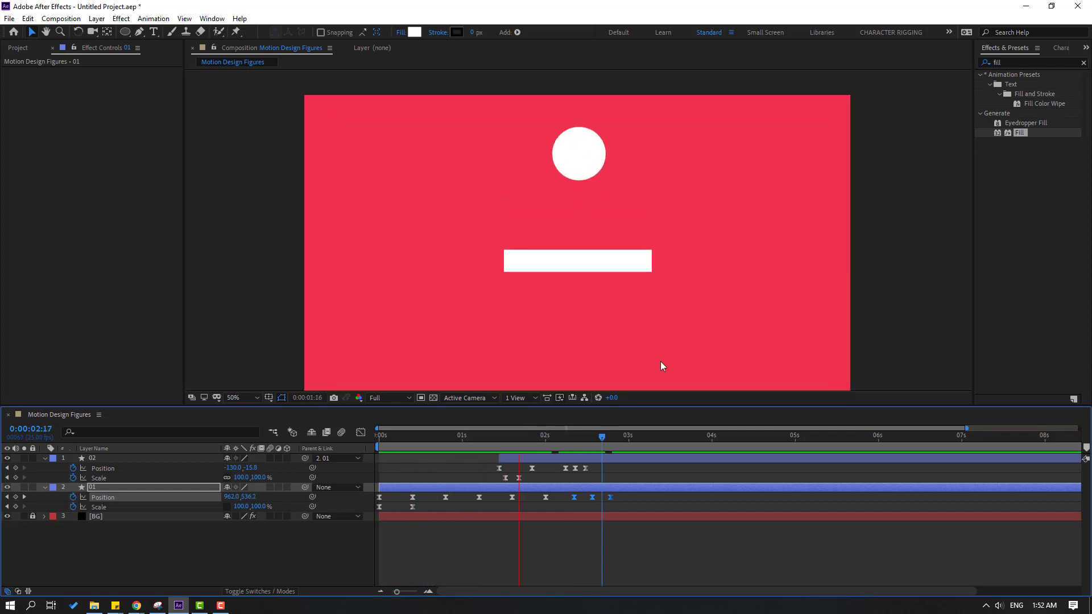
left_click_drag(570, 436, 538, 440)
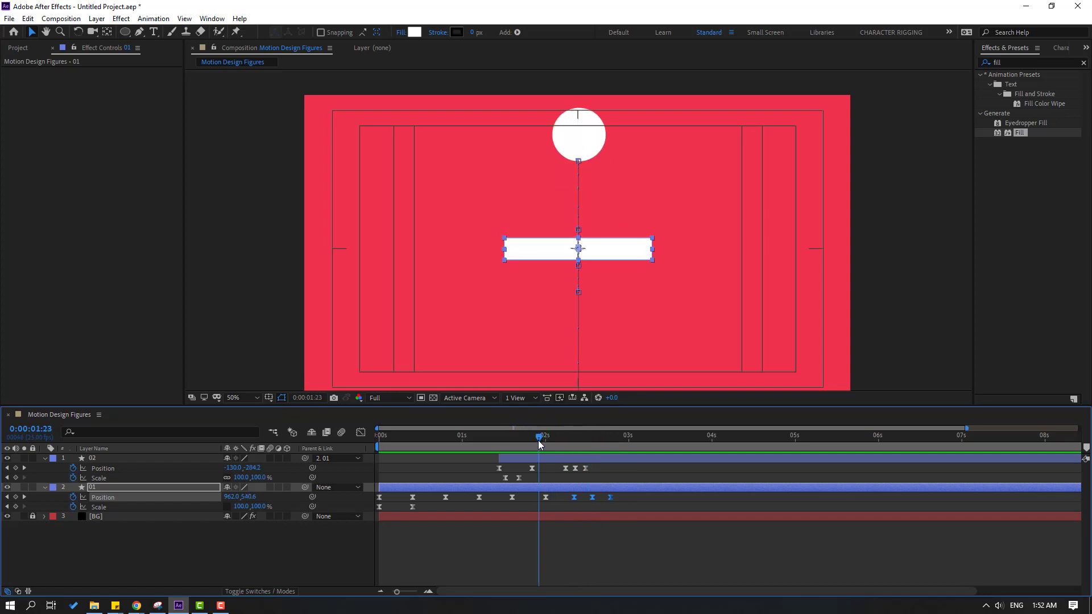
Spread the circle's final Position keyframes later and start the work area around 1.3 seconds
mouse_move(596, 469)
left_mouse_down()
mouse_move(555, 464)
mouse_move(597, 468)
left_mouse_up()
left_click_drag(550, 436, 602, 441)
left_click_drag(376, 447, 483, 445)
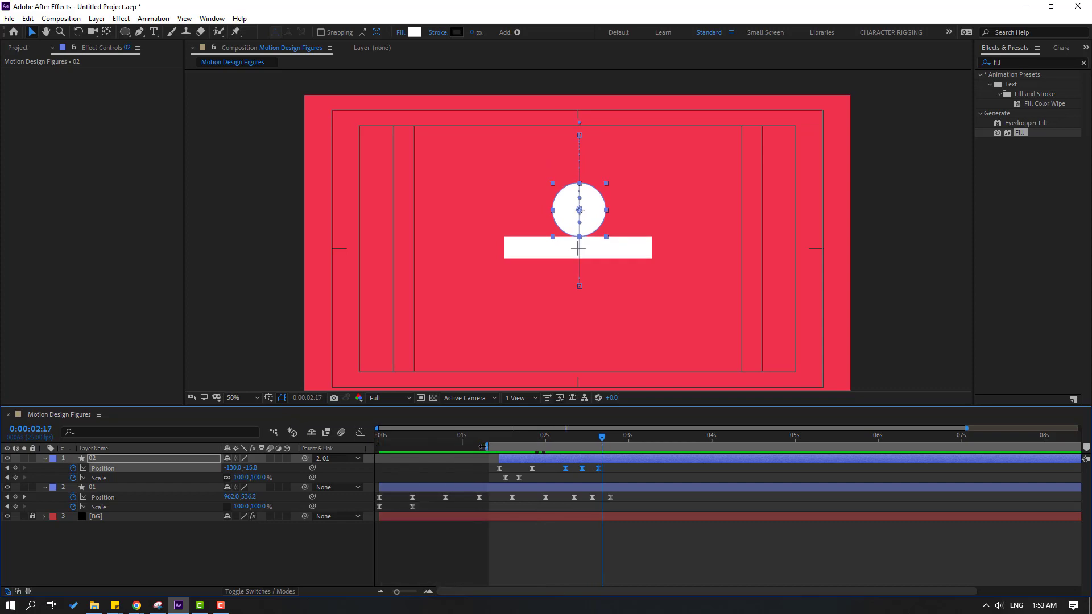
Set all of circle layer 02's Position keyframes to Linear spatial interpolation
key("space")
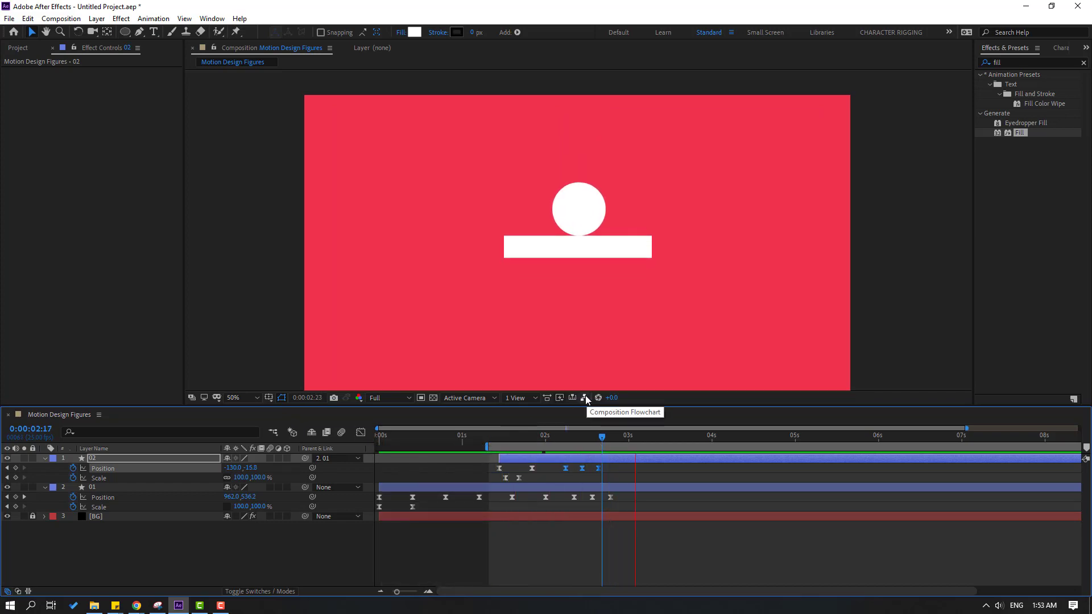
key("space")
left_click_drag(613, 470, 480, 465)
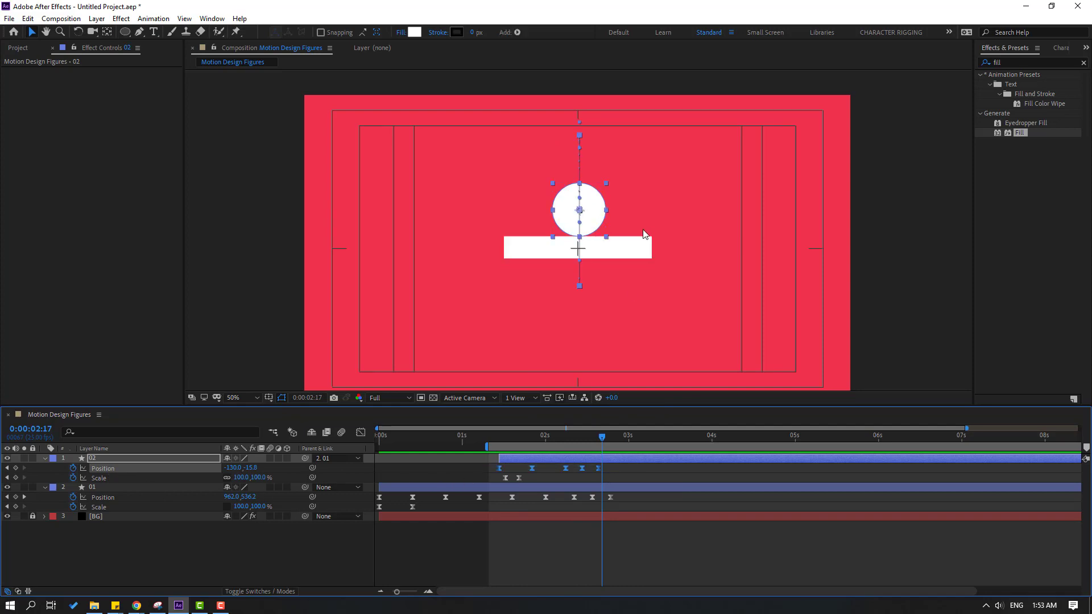
right_click(601, 470)
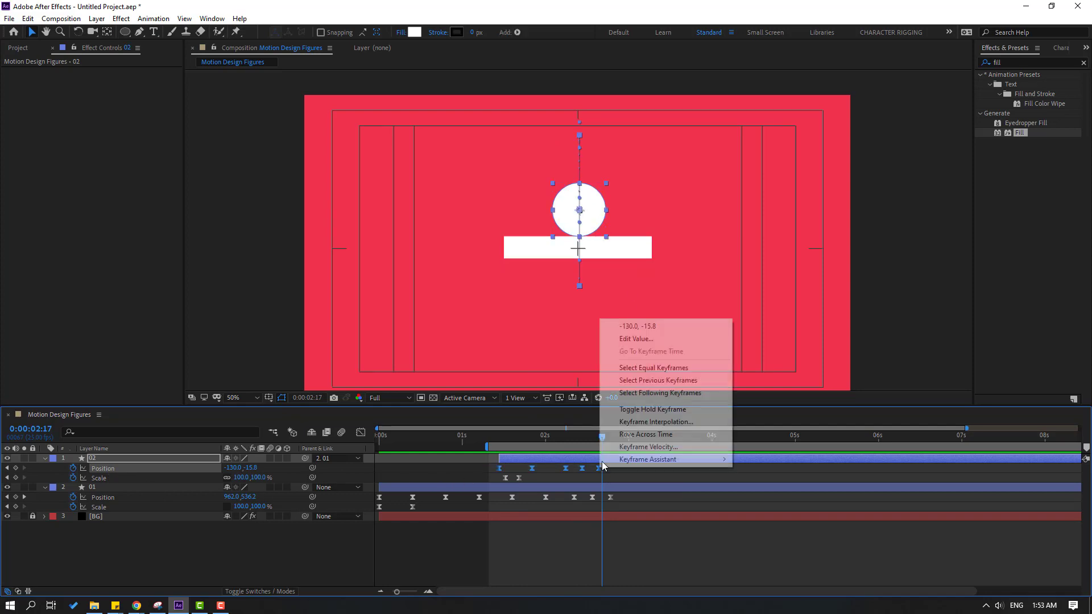
left_click(682, 422)
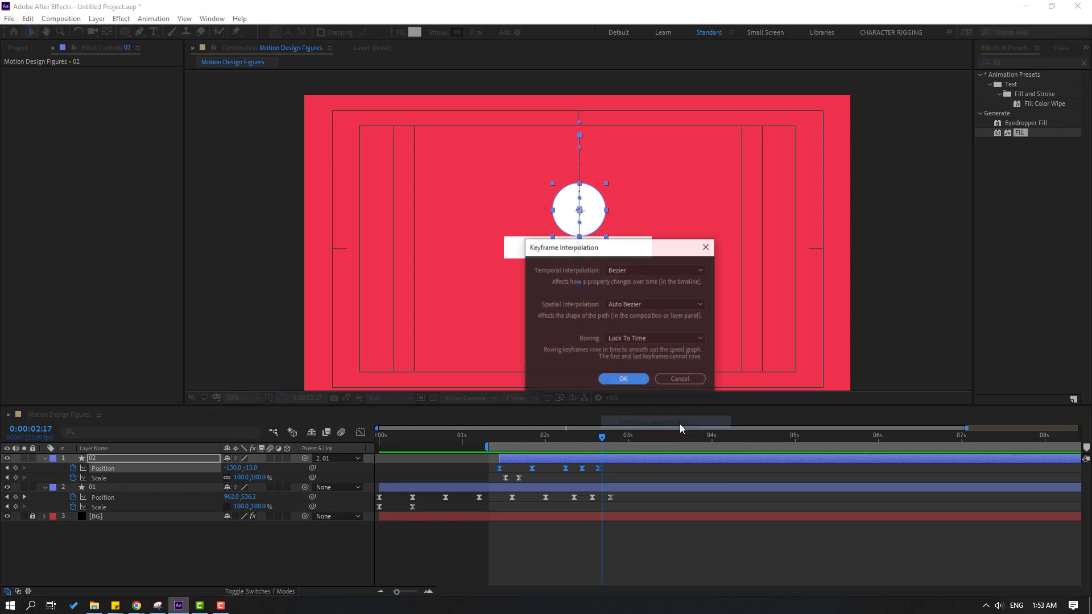
left_click(633, 303)
left_click(615, 332)
left_click(623, 380)
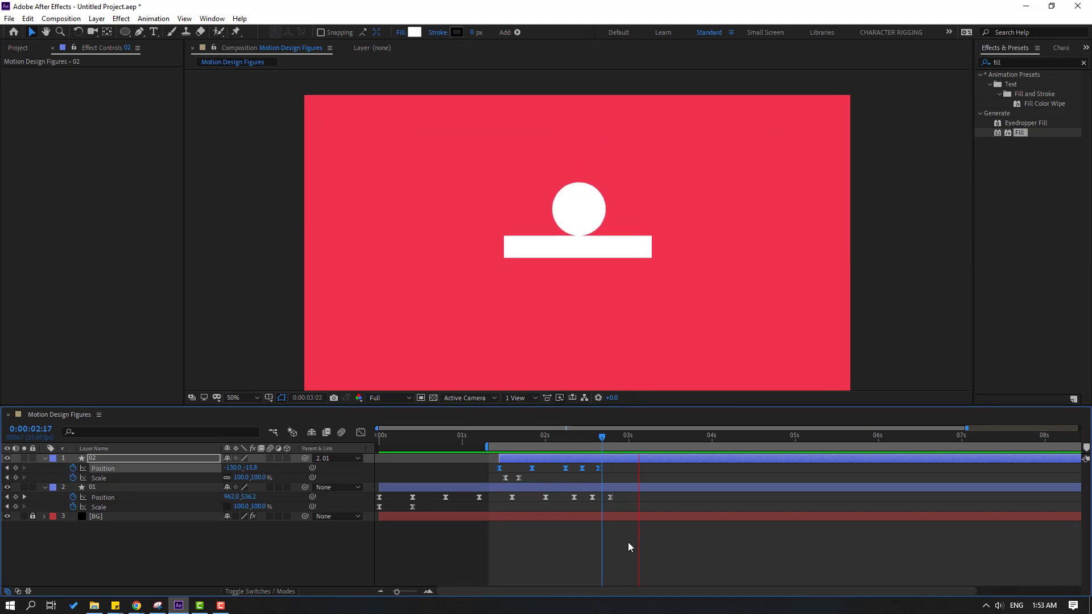
key("space")
Try a 79% circle width, remove that key, and set zero width near 1:20
left_click_drag(524, 437, 505, 437)
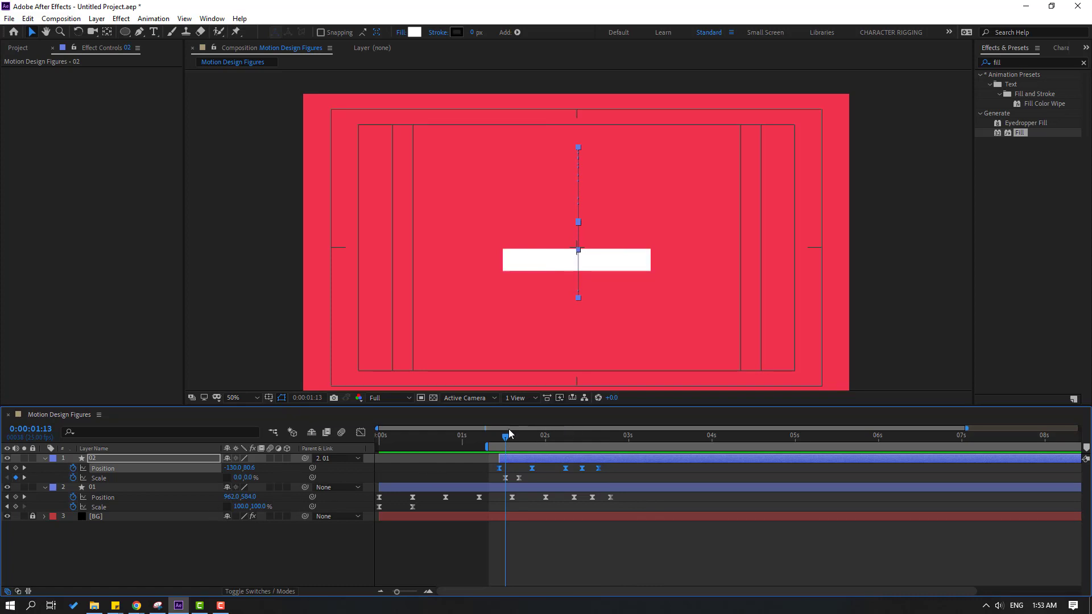
left_click_drag(509, 434, 531, 436)
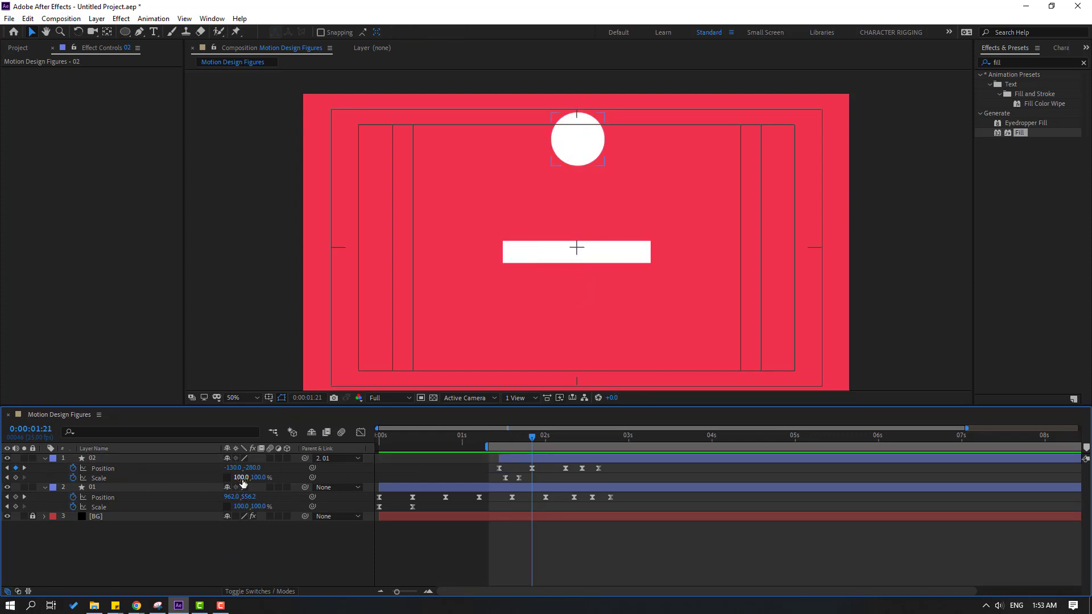
left_click_drag(242, 478, 224, 480)
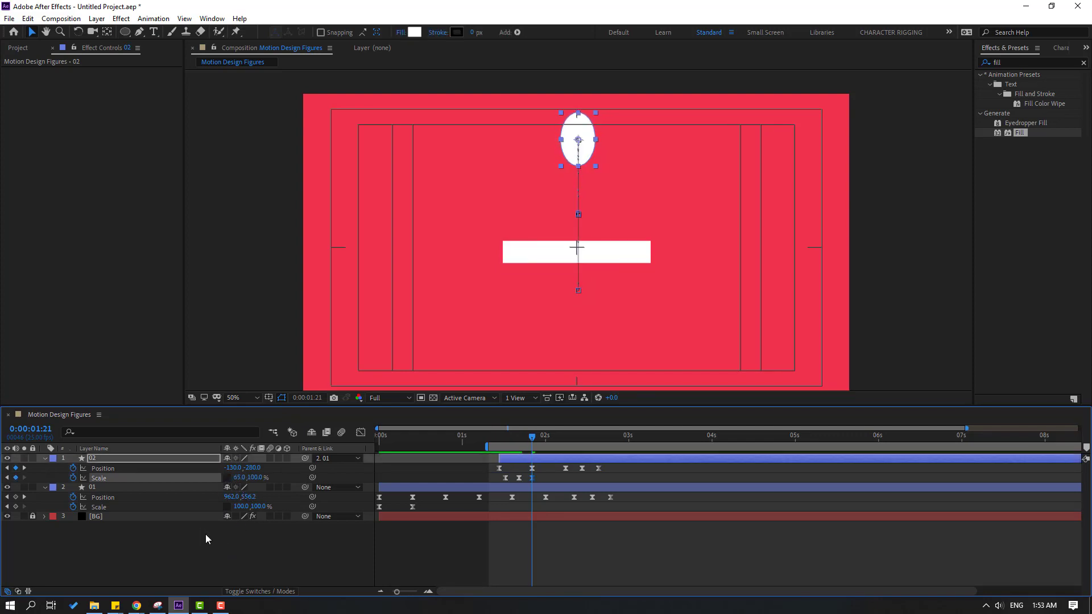
key("Delete")
left_click(504, 478)
mouse_move(501, 435)
left_mouse_down()
mouse_move(526, 440)
mouse_move(508, 441)
left_mouse_up()
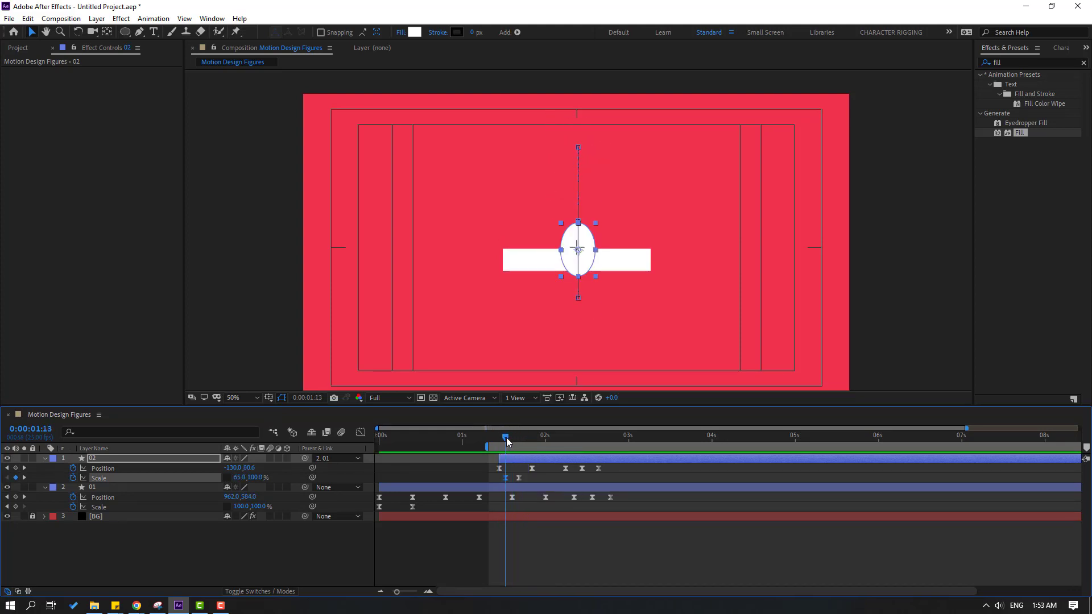
type("0")
key("Return")
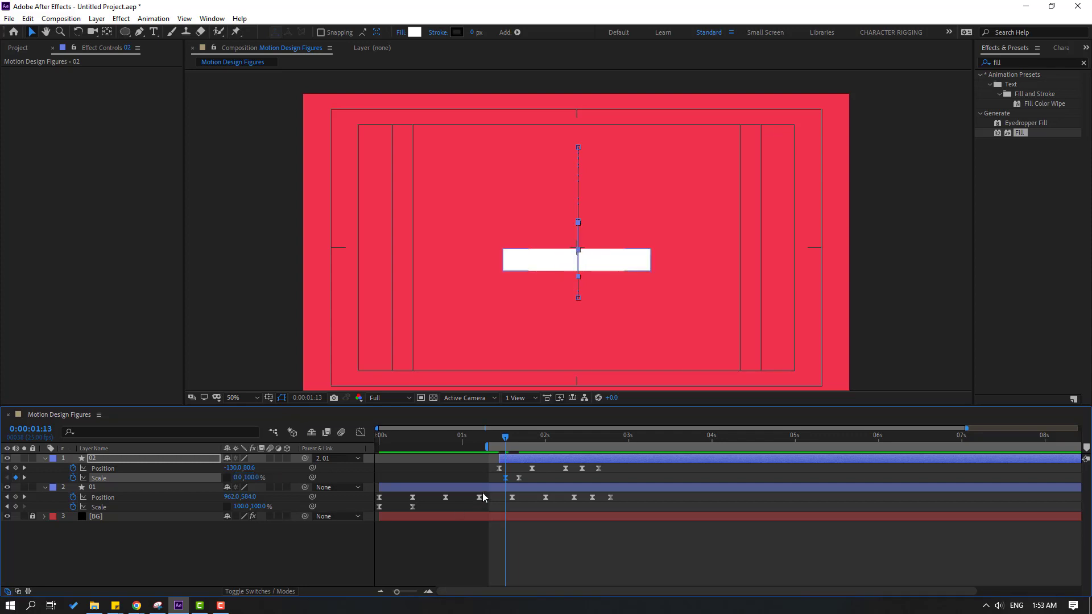
Key the circle's width at 75% at 1:17 and back to 100% at 1:21
left_click_drag(506, 435, 520, 441)
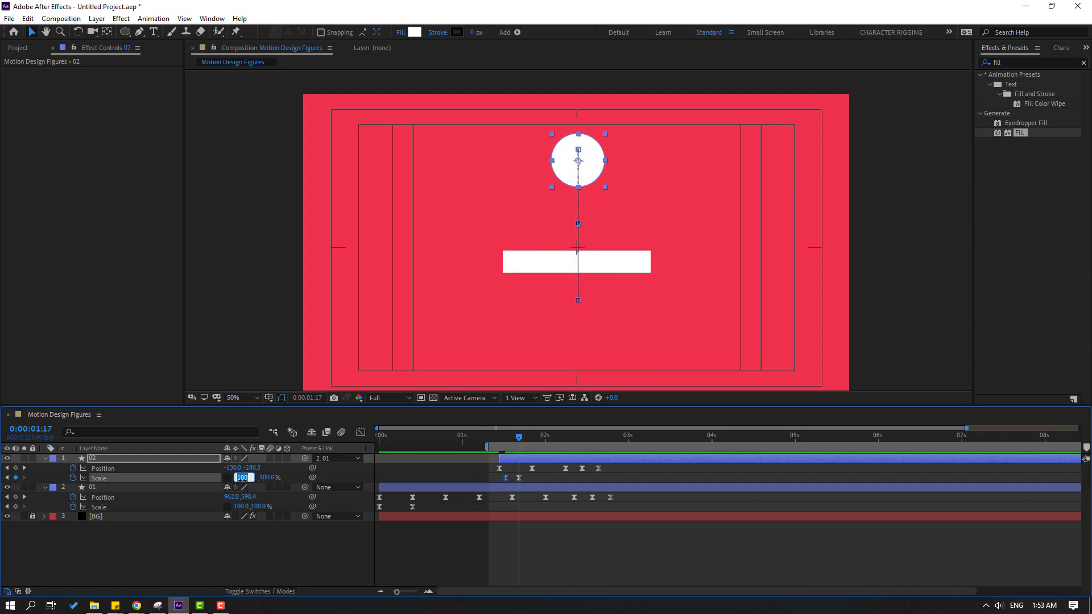
key("Return")
left_click_drag(498, 432, 536, 442)
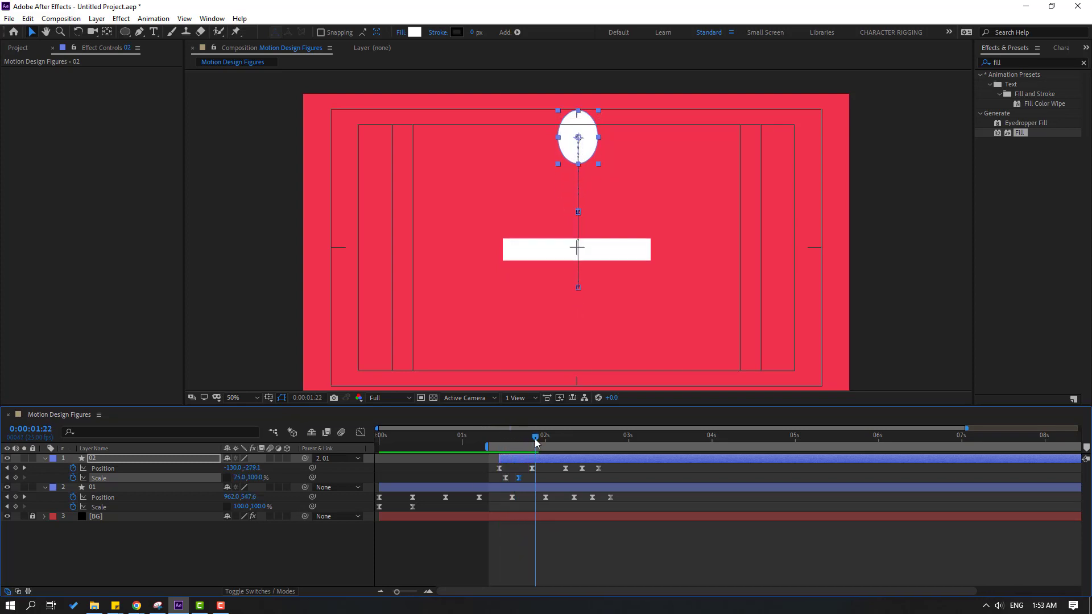
left_click(240, 477)
type("100")
key("Return")
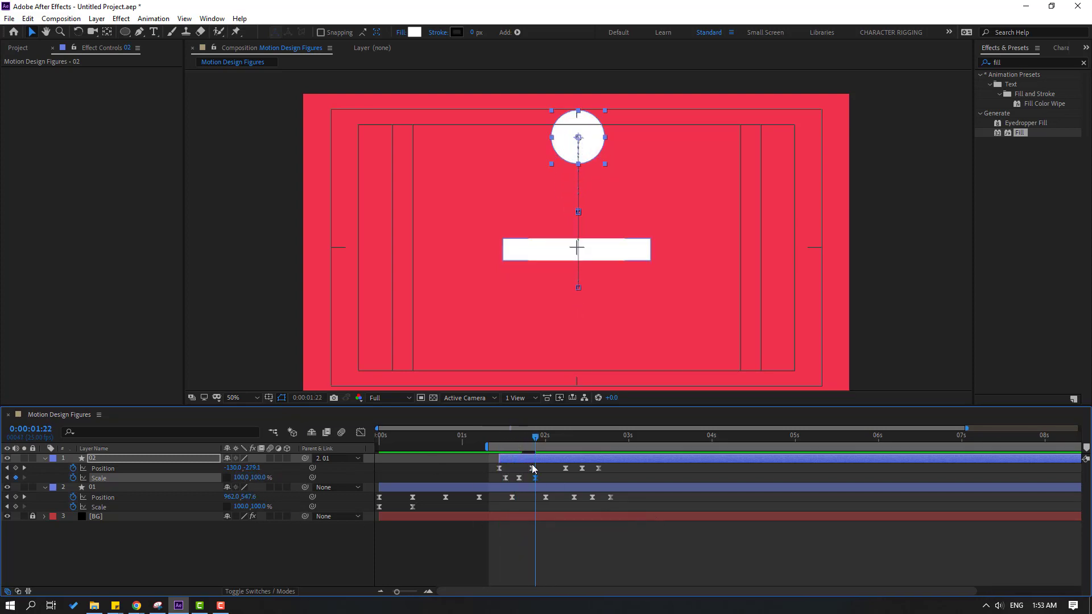
Preview the stretch, then check the circle at 2:16 and 3:00 at full-size view
key("space")
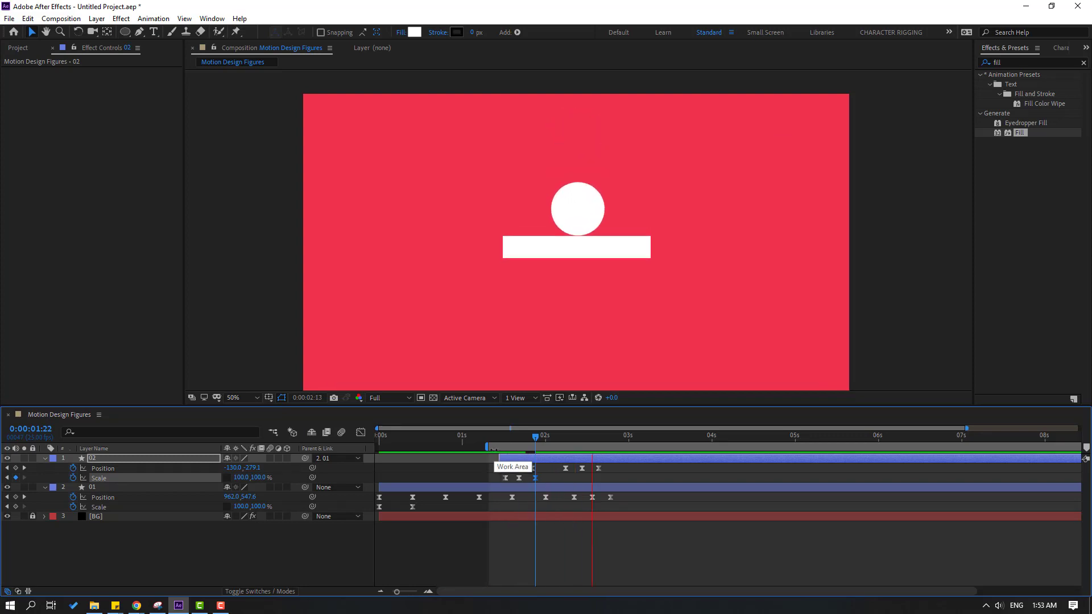
key("comma")
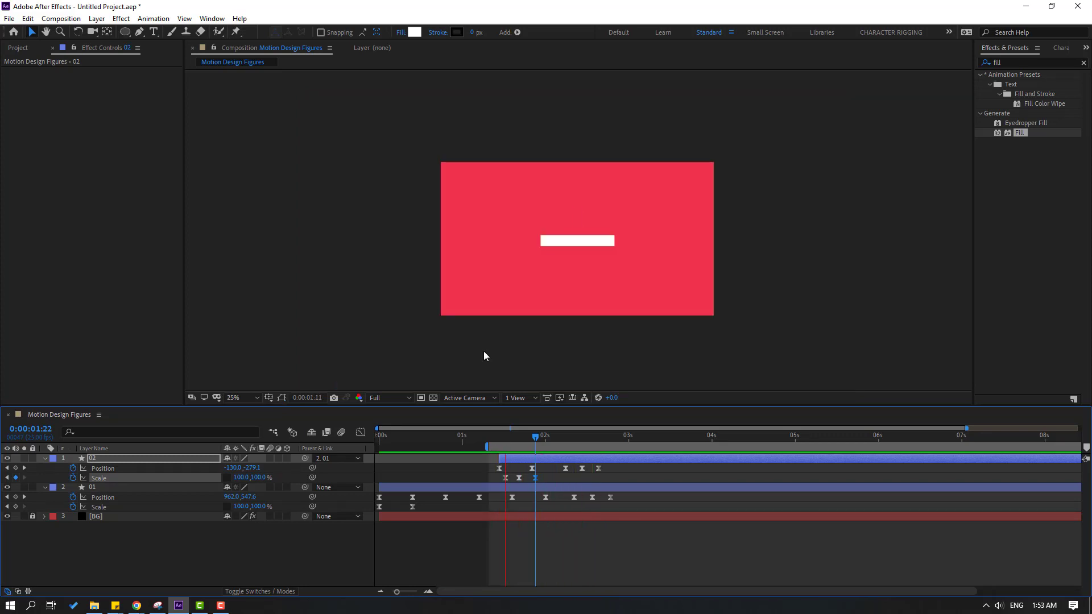
key("space")
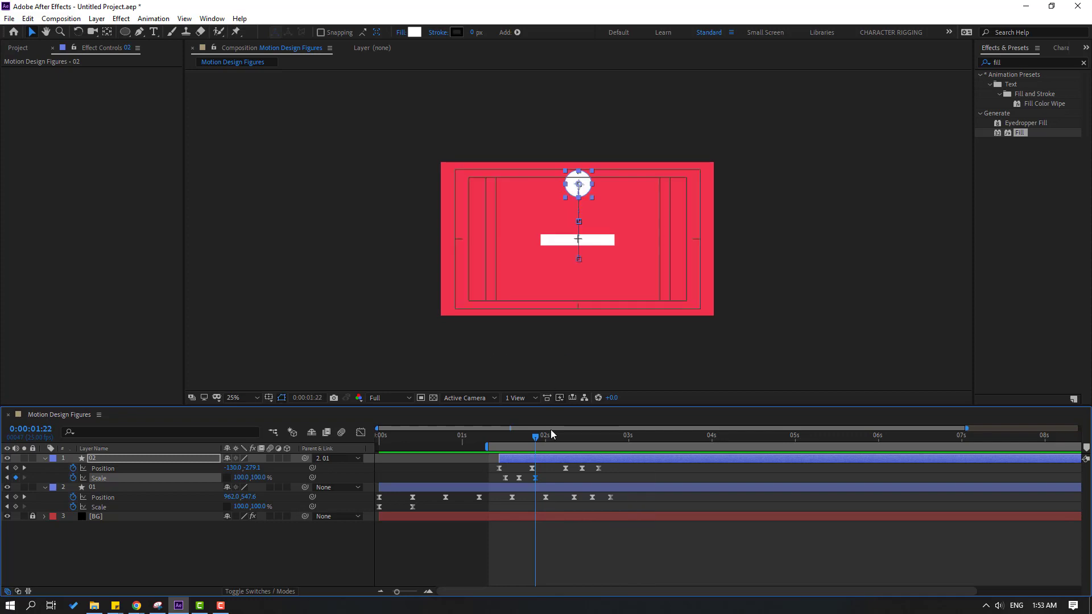
left_click_drag(553, 441, 601, 367)
key("slash")
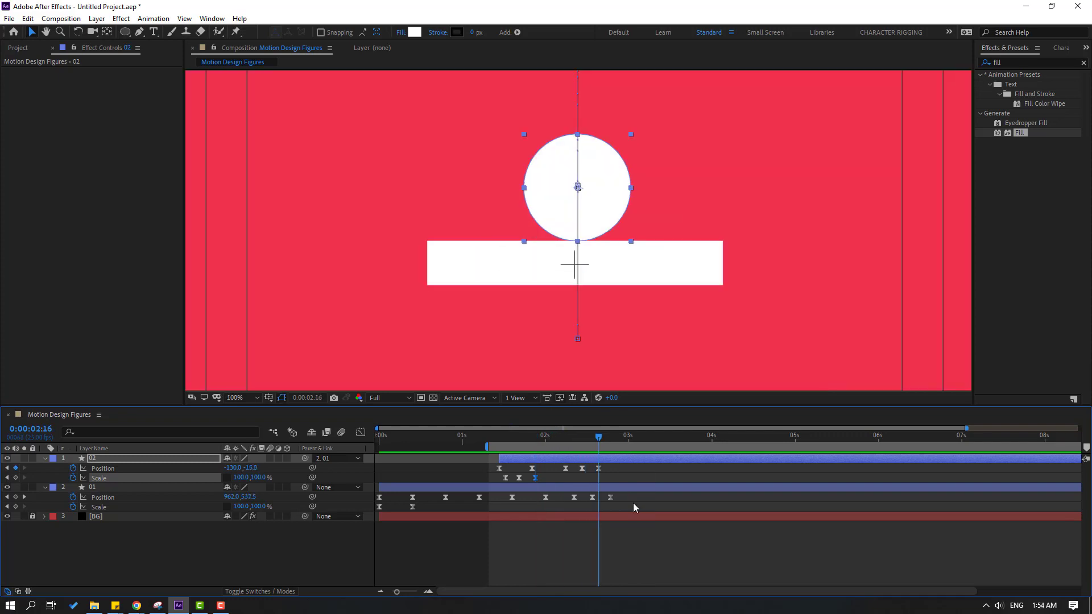
left_click_drag(564, 442, 631, 450)
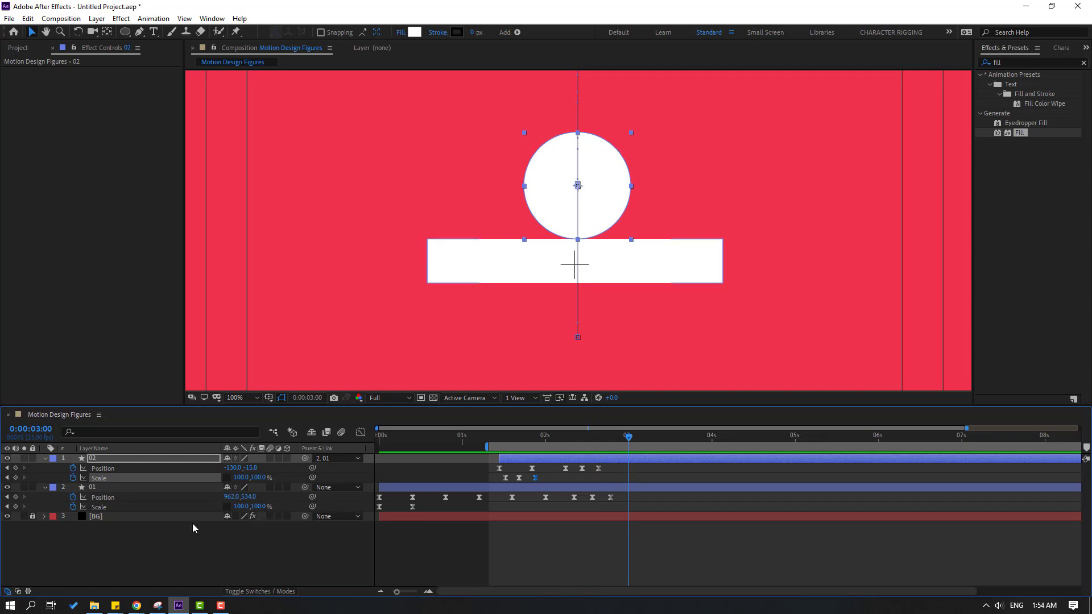
Add a new bar Position keyframe by nudging it up, shift it slightly later, and preview
left_click(95, 488)
key("Up")
key("Up")
key("Up")
key("Up")
key("Up")
key("Up")
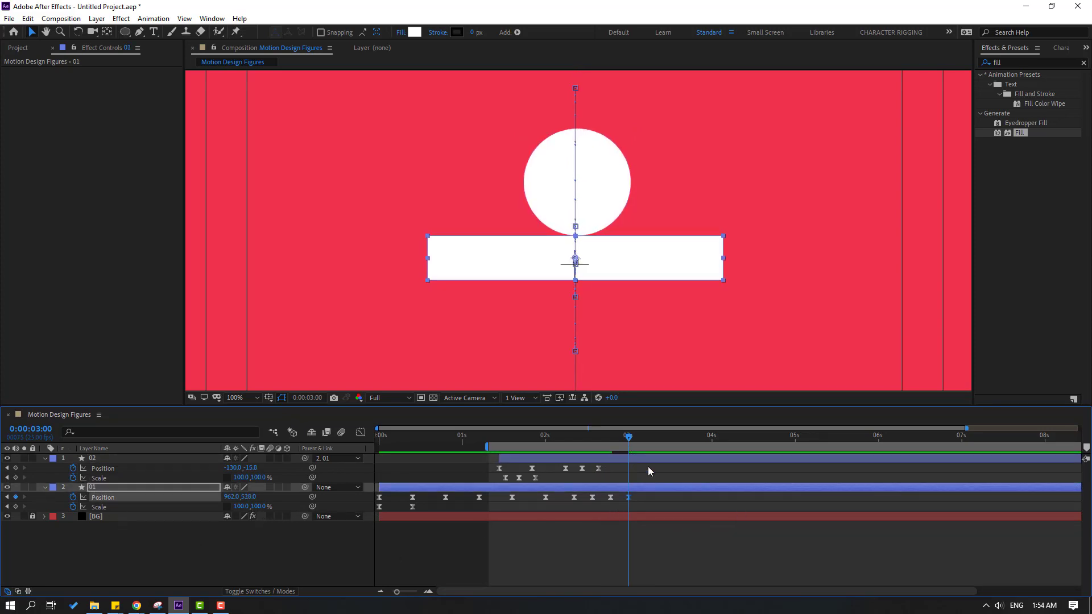
left_click_drag(591, 433, 624, 435)
key("space")
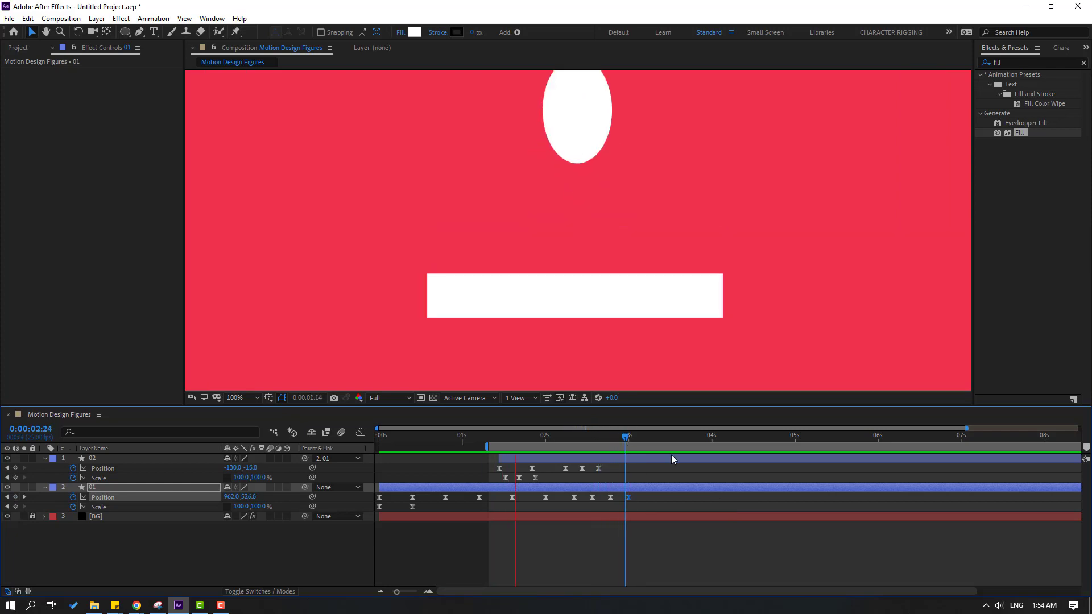
key("space")
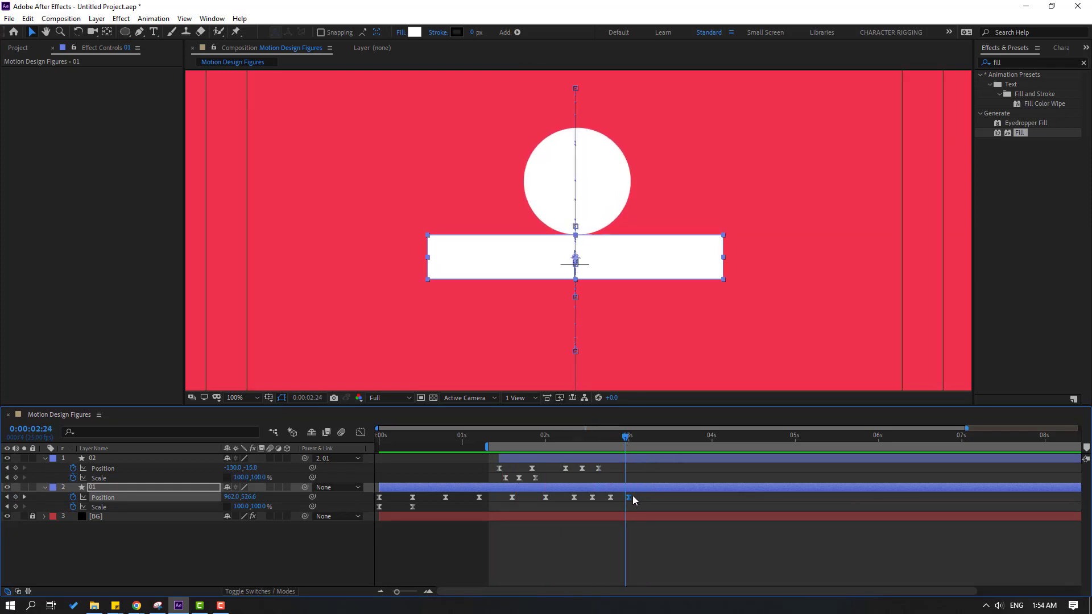
left_click_drag(632, 495, 636, 496)
key("space")
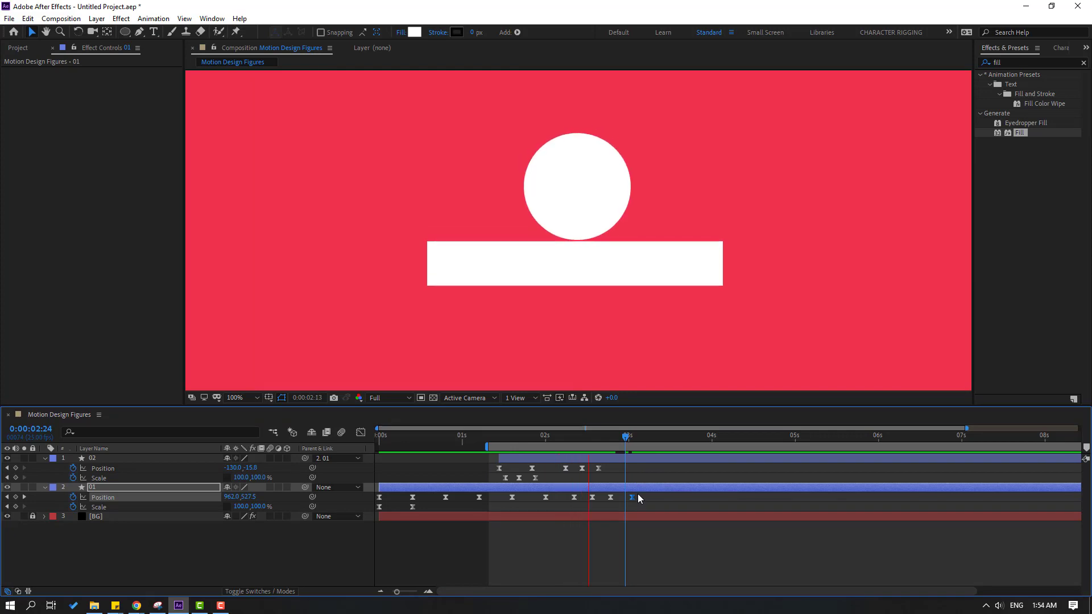
key("space")
Lower the bar's Position Y to 537 at 3:01, preview, and reveal its Rotation at 3:03
left_click_drag(598, 434, 630, 439)
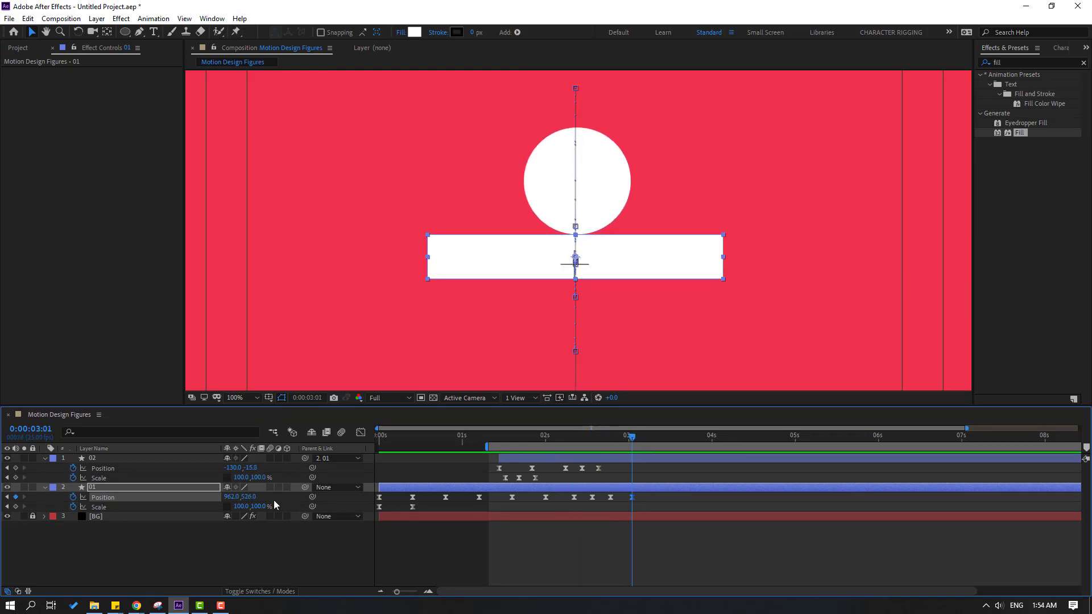
left_click_drag(249, 501, 255, 502)
key("space")
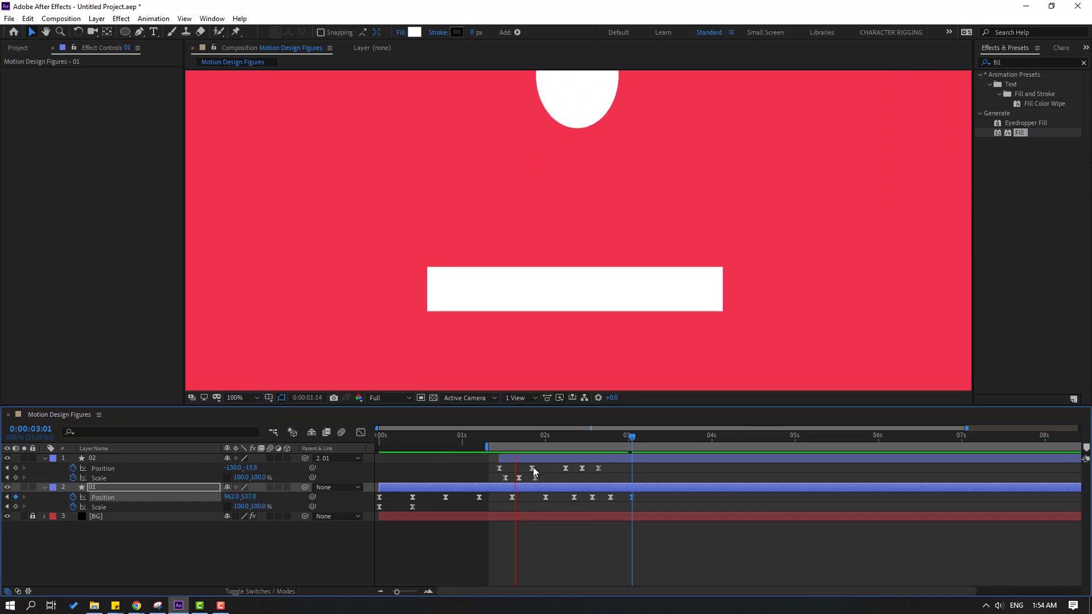
scroll(593, 284, "down", 2)
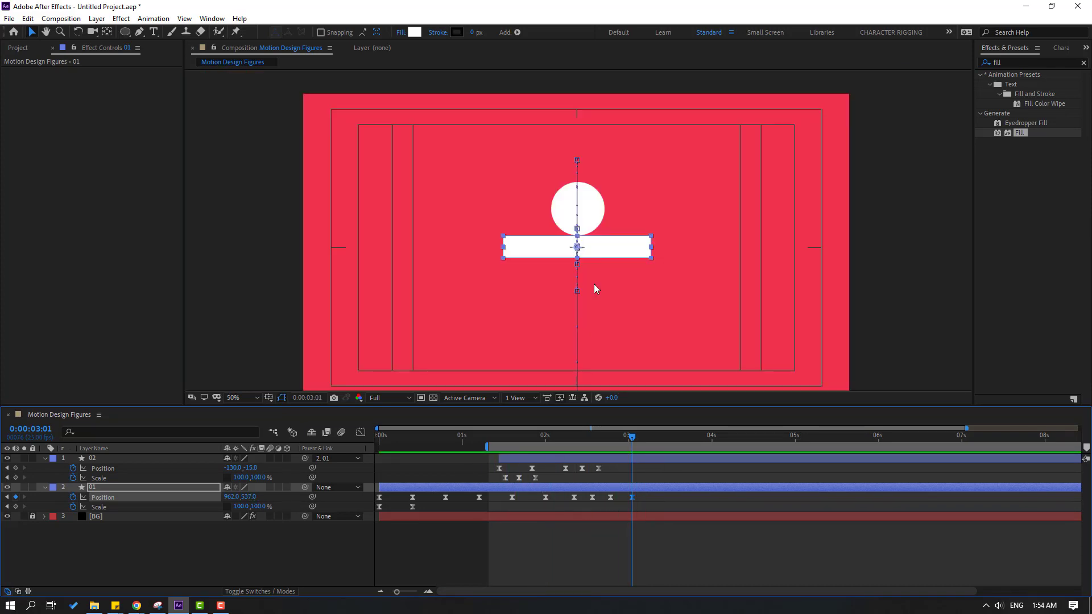
scroll(604, 293, "down", 2)
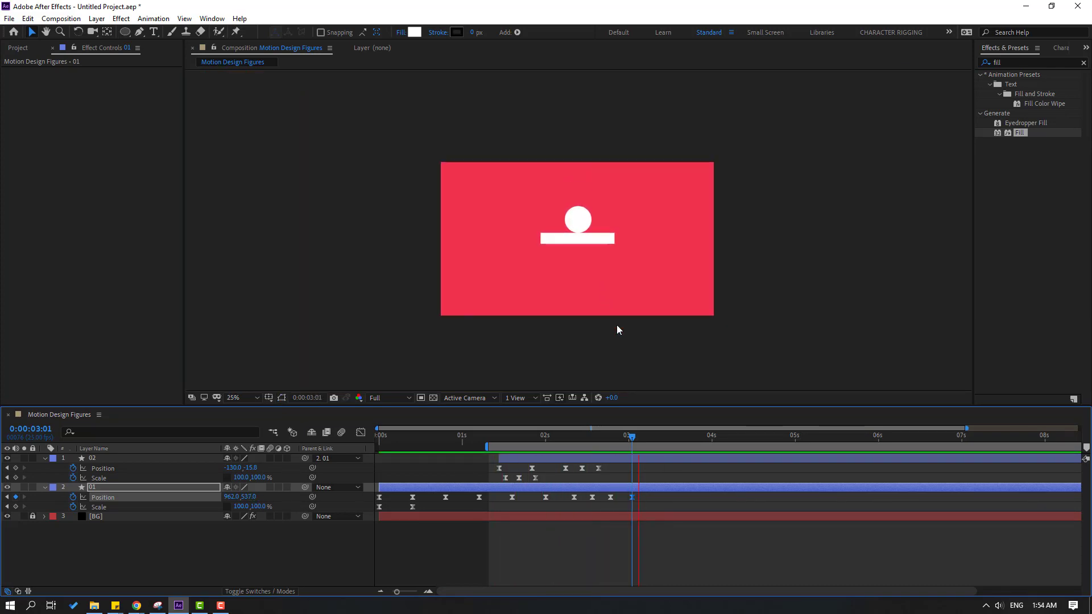
key("space")
left_click_drag(633, 439, 639, 439)
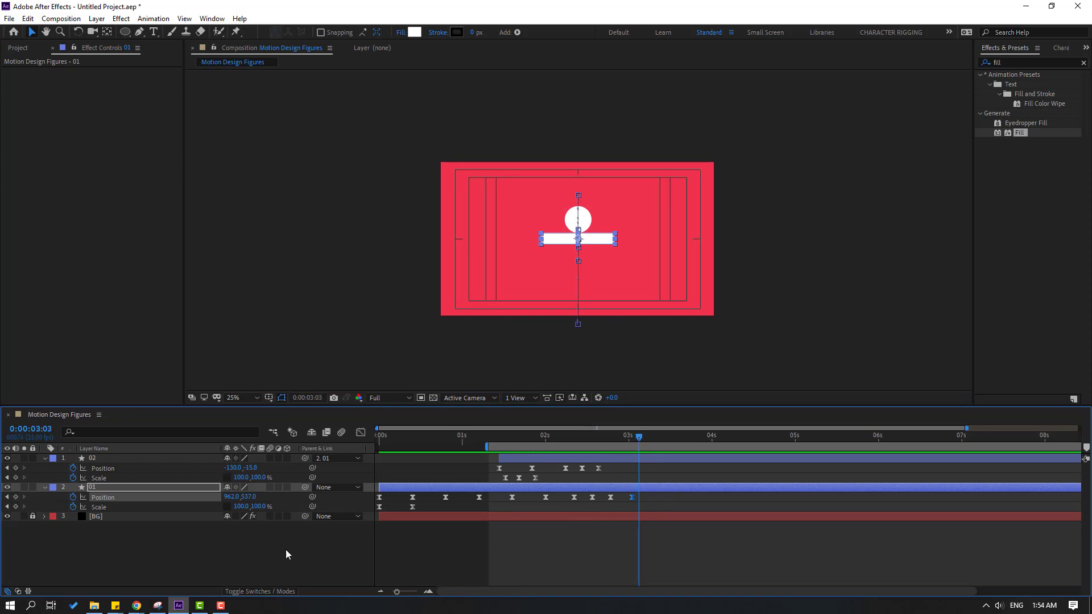
left_click(93, 486)
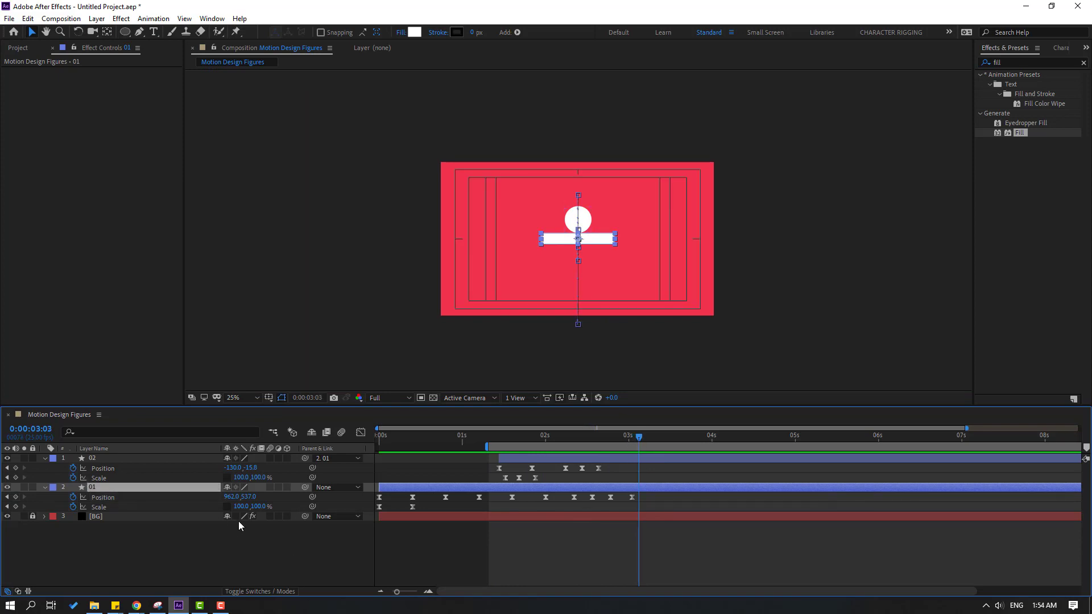
key("shift+r")
Key the bar's Rotation at 0° at 3:08 and 195° at 3:18
left_click_drag(637, 438, 655, 439)
left_click(73, 515)
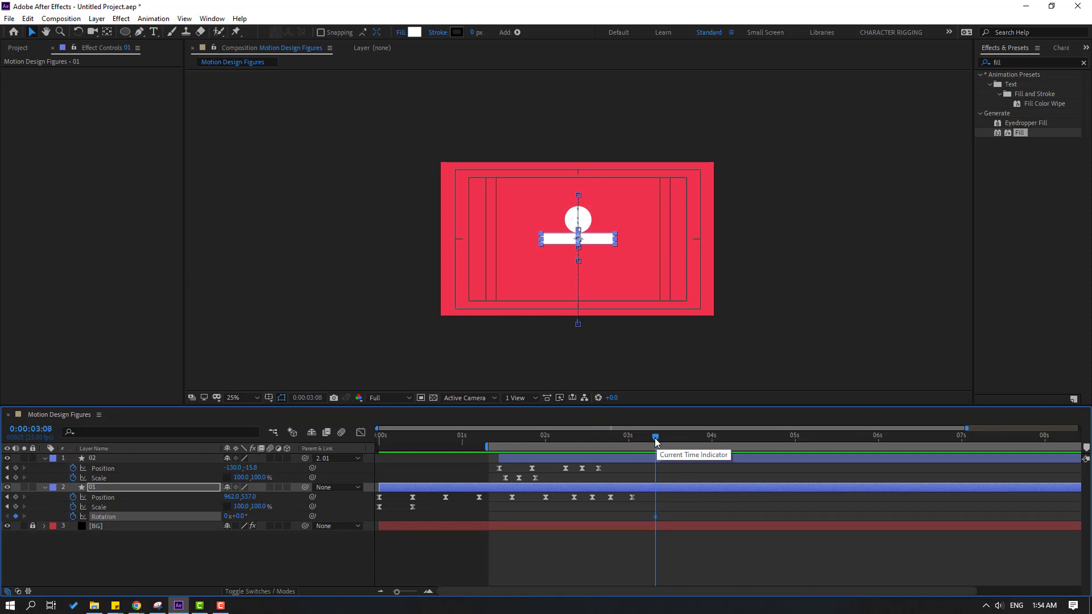
key("shift+Page_Down")
left_click_drag(238, 519, 349, 512)
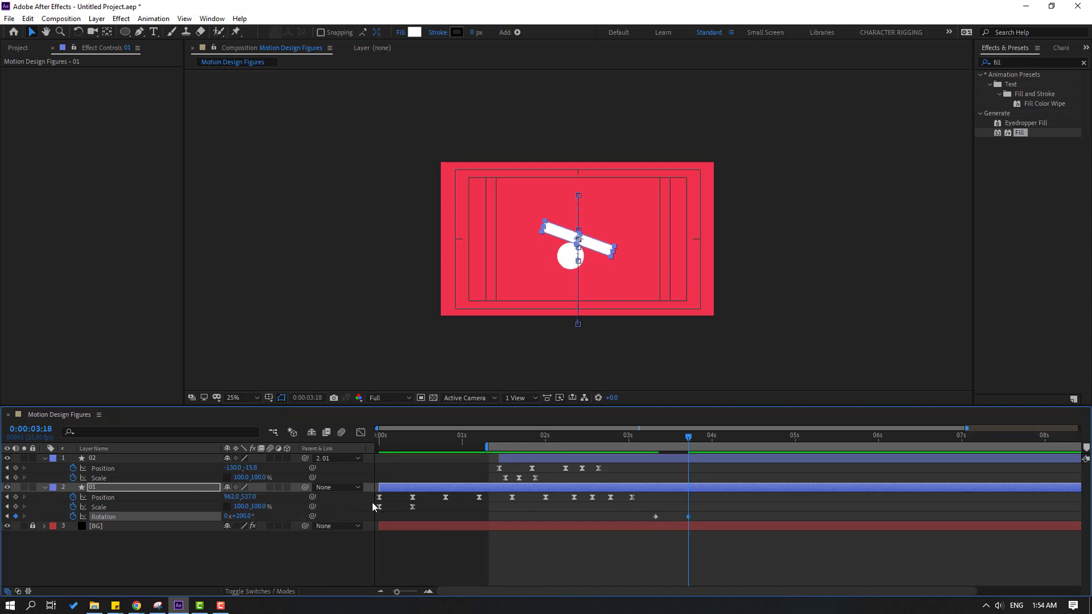
key("period")
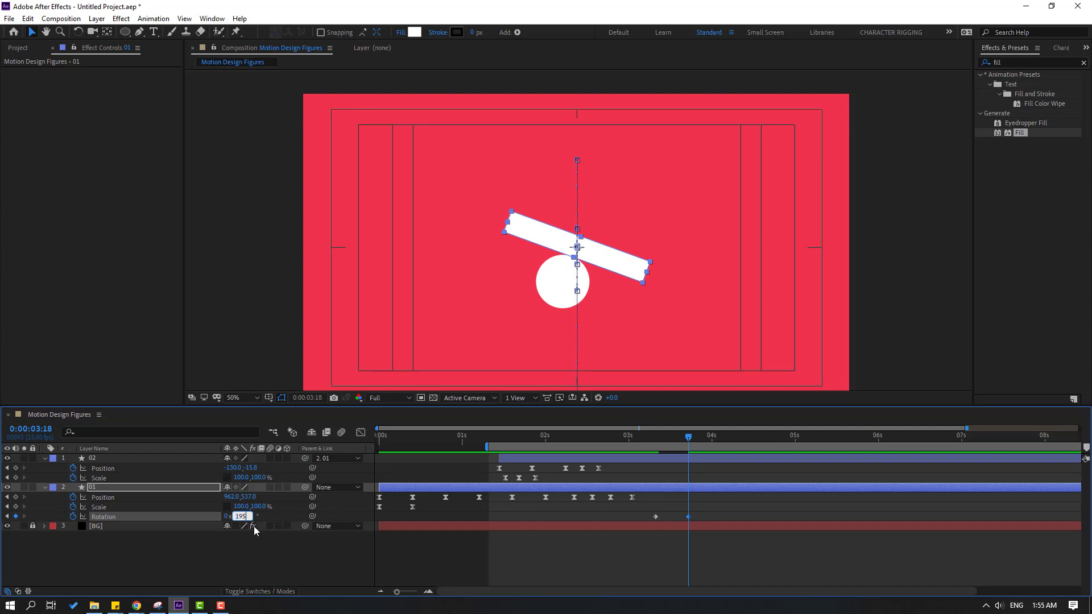
key("Return")
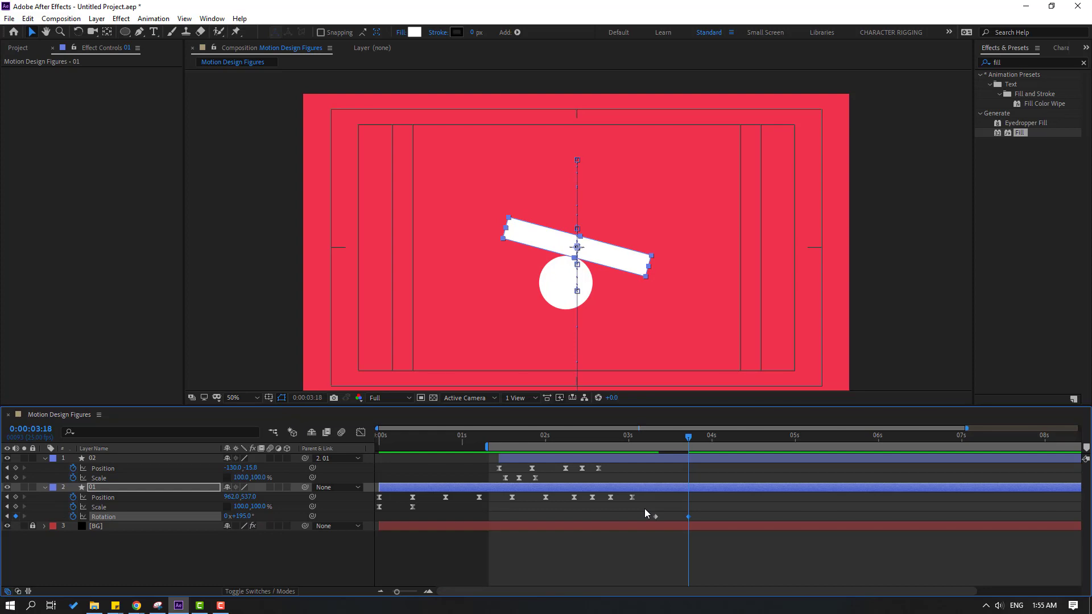
Wobble the bar through 169°, 186° and 174°, settling at 180° at 5:08
key("space")
left_click_drag(244, 519, 237, 521)
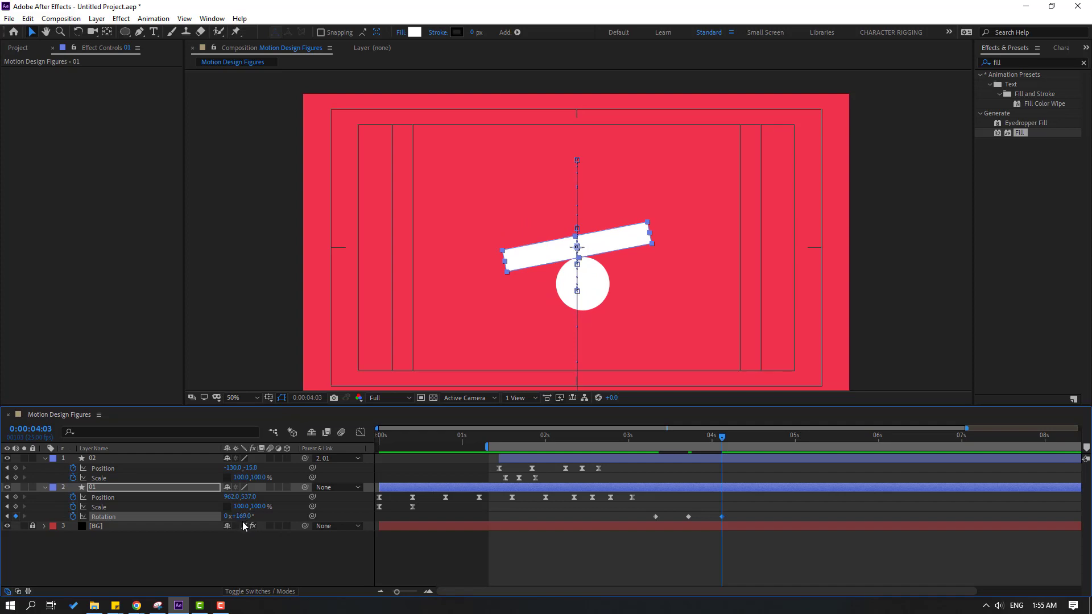
key("shift+Page_Down")
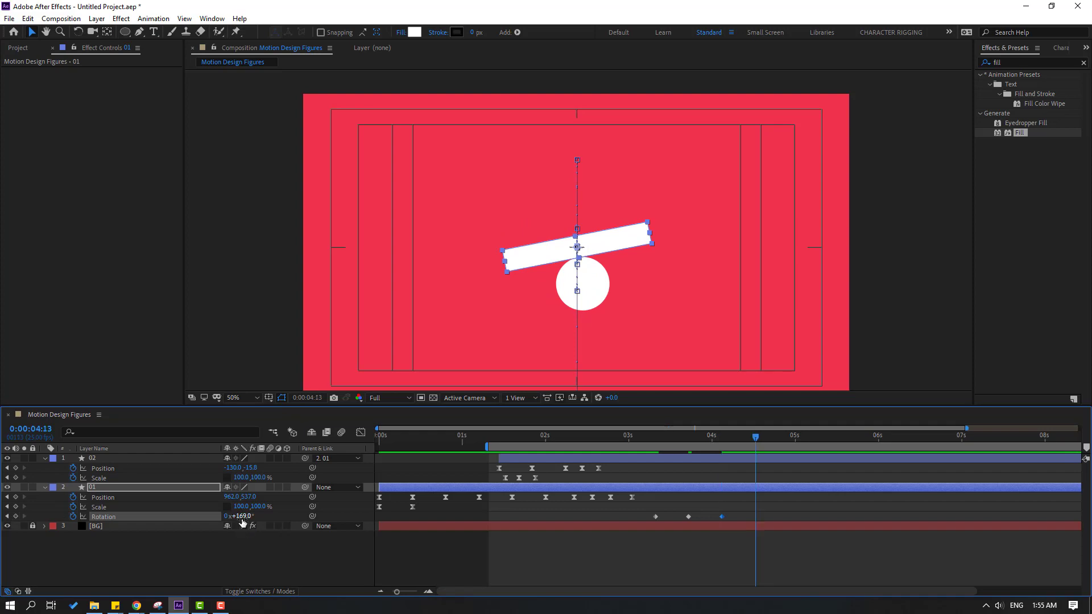
mouse_move(243, 516)
left_mouse_down()
mouse_move(254, 516)
mouse_move(238, 518)
left_mouse_up()
key("shift+Page_Down")
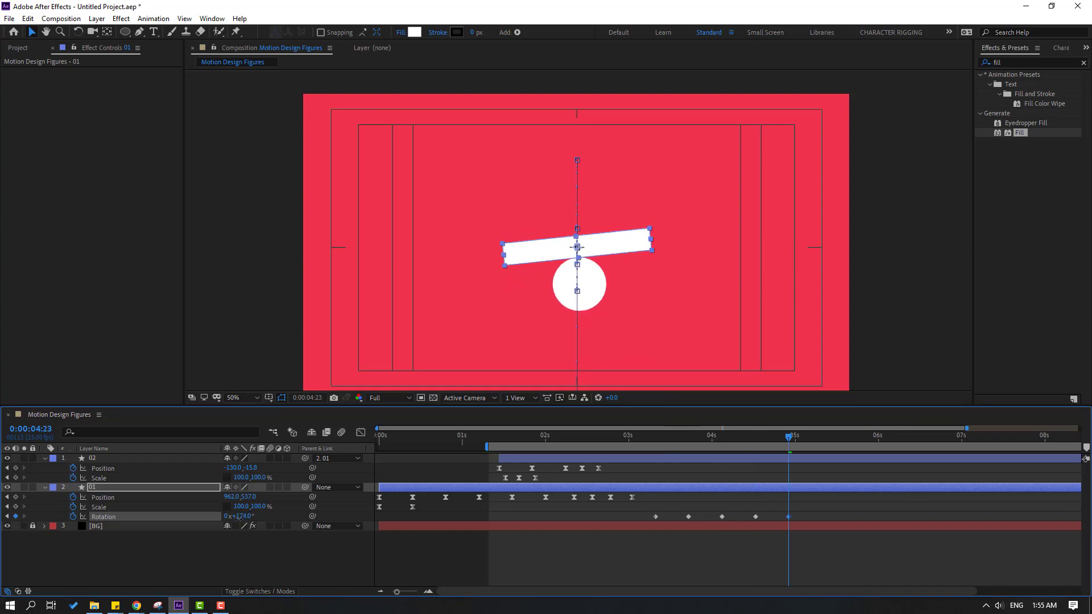
key("shift+Page_Down")
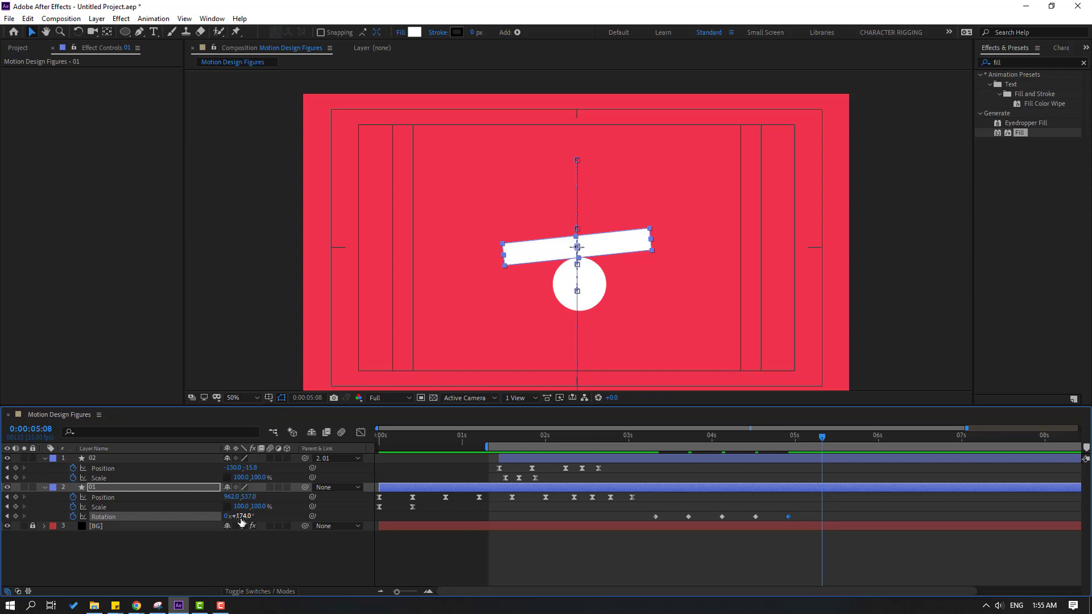
left_click_drag(242, 517, 245, 516)
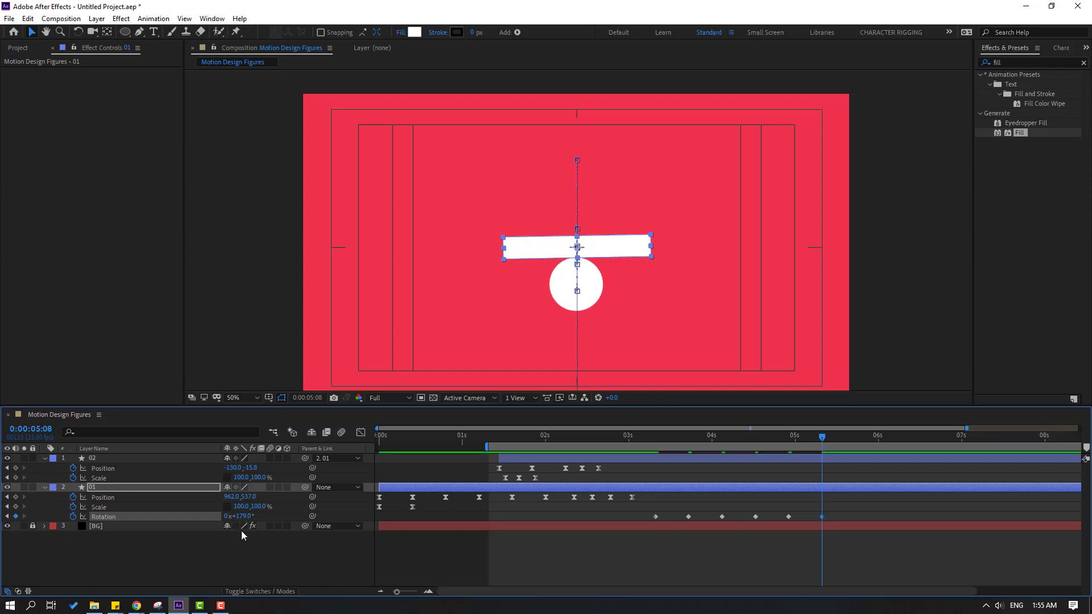
key("Return")
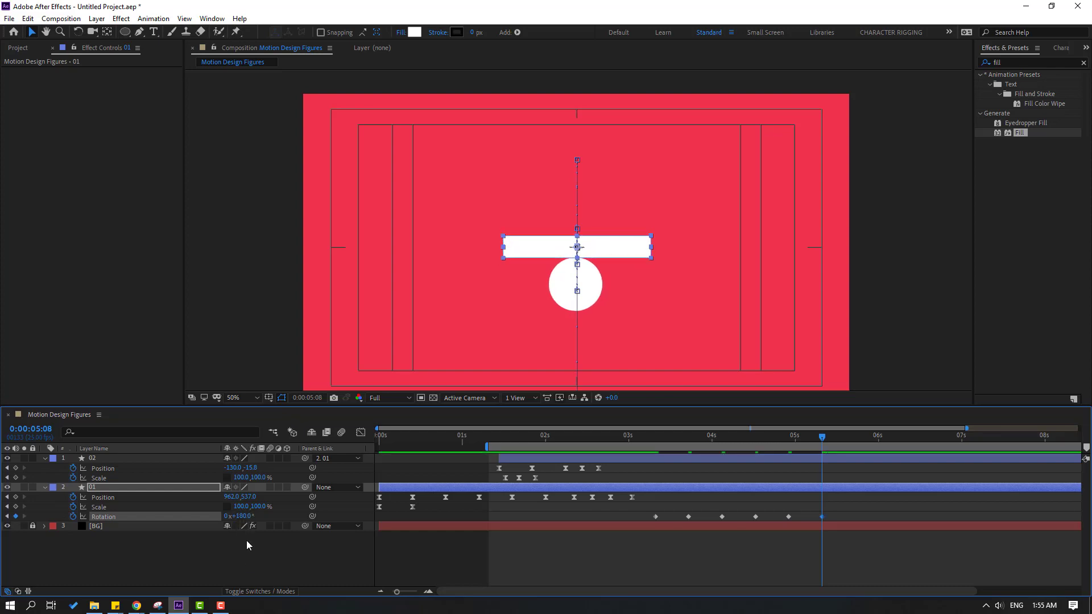
left_click_drag(619, 438, 742, 455)
left_click_drag(842, 509, 649, 536)
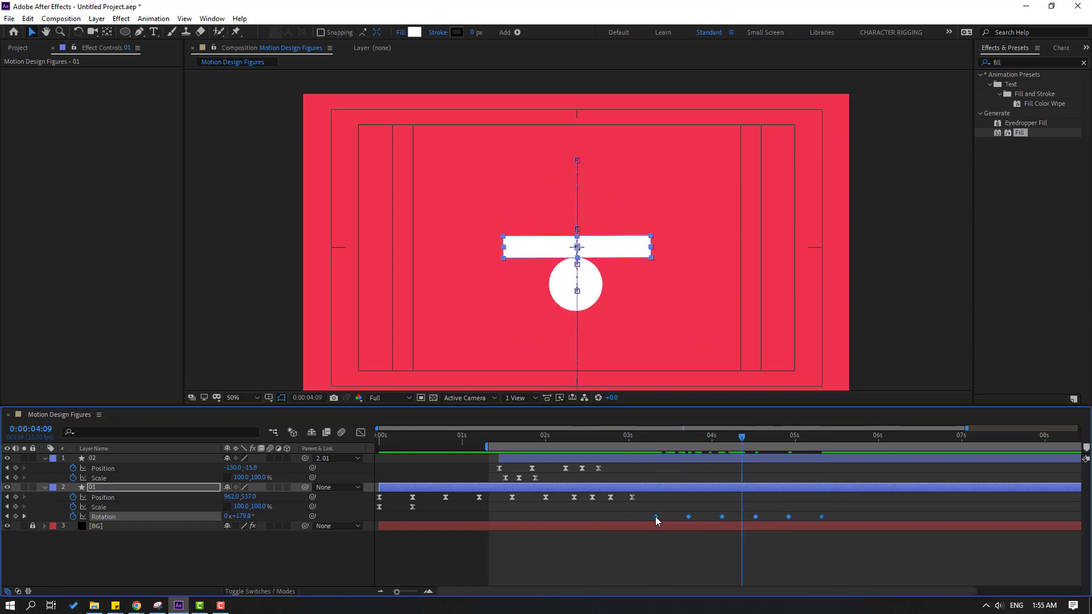
Apply Easy Ease to the bar's Rotation keyframes and preview the eased rotation
right_click(655, 516)
mouse_move(705, 508)
left_click(818, 433)
key("space")
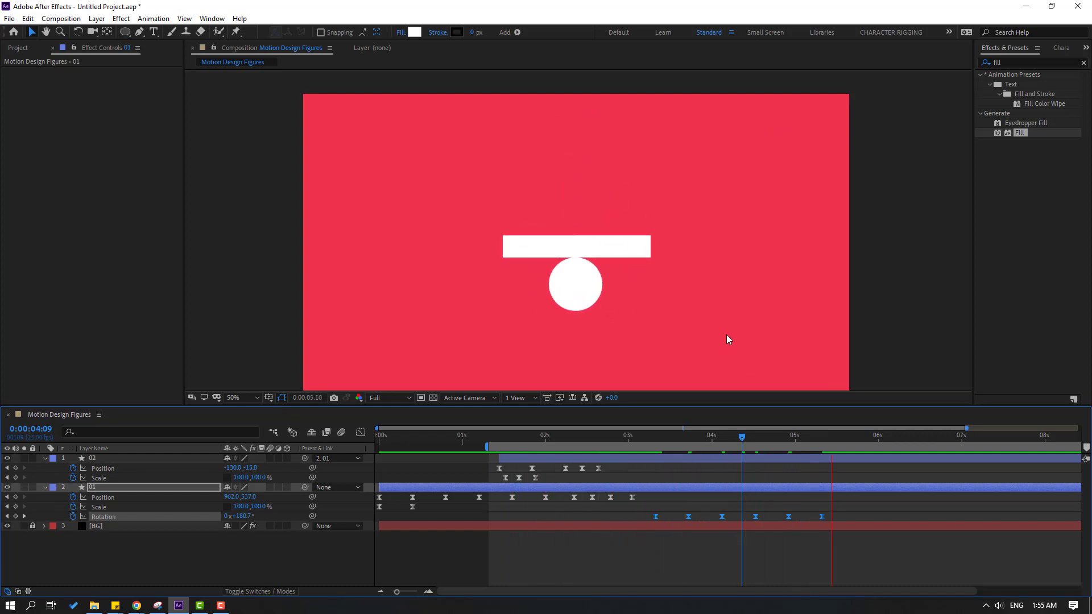
key("space")
Move the first Rotation keyframe earlier near 3:07 and select all six Rotation keyframes
left_click_drag(645, 443, 651, 444)
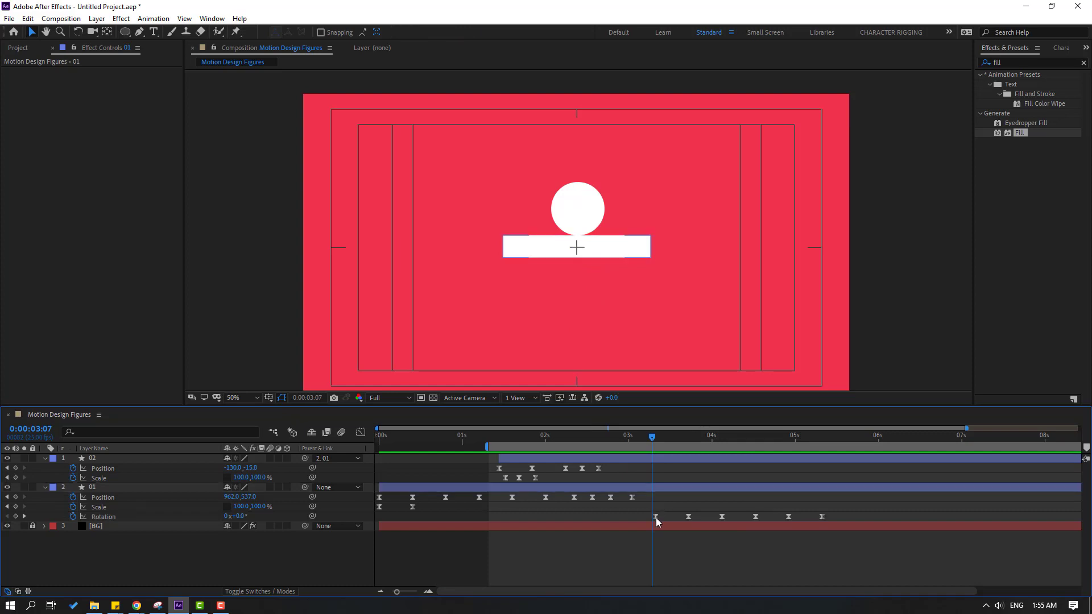
left_click_drag(655, 516, 635, 517)
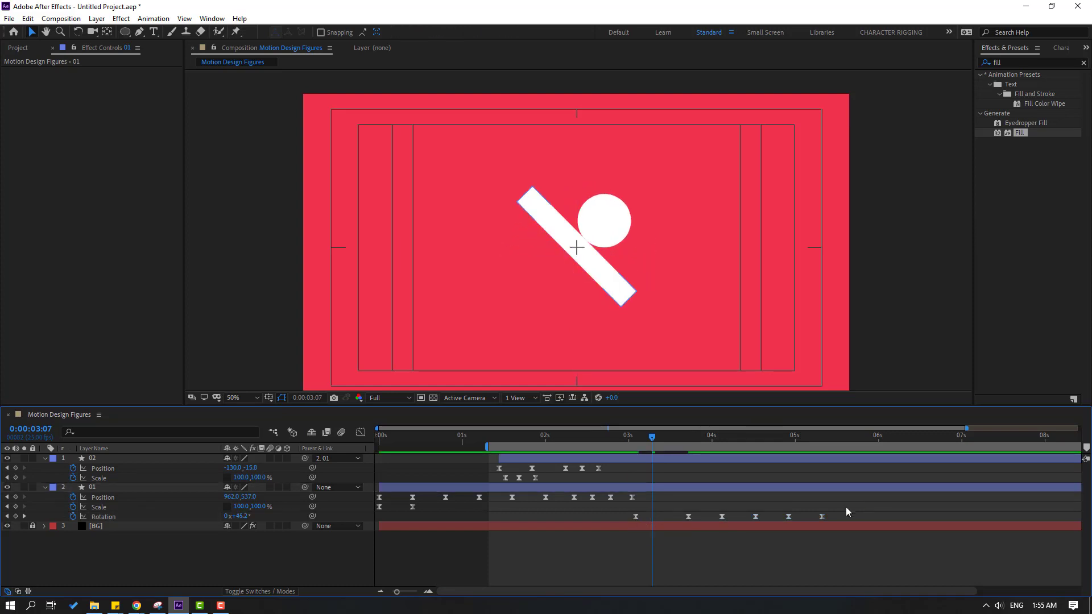
left_click_drag(865, 503, 708, 517)
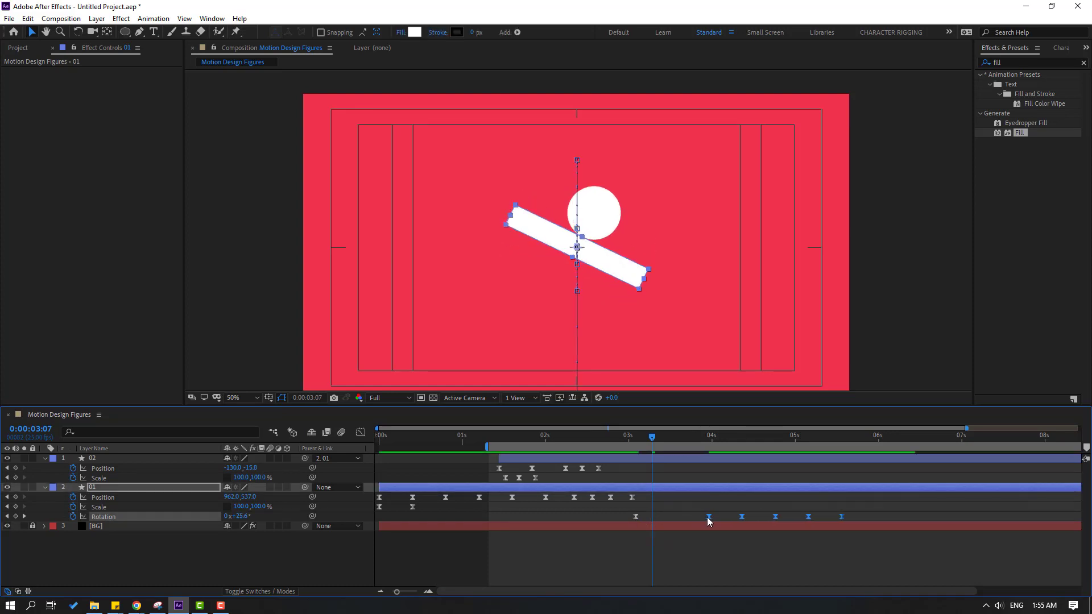
left_click_drag(865, 512, 632, 524)
In the speed graph, stretch the first keyframe's influence to 85.69% for a sharp initial burst
left_click(361, 433)
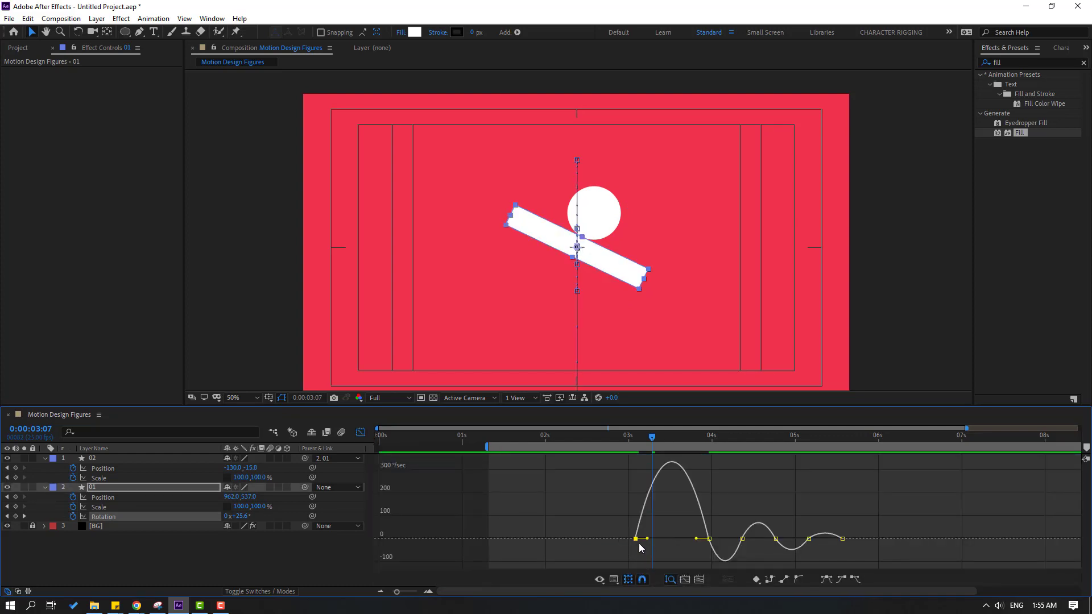
left_click_drag(732, 526, 676, 523)
left_click_drag(485, 448, 604, 454)
key("space")
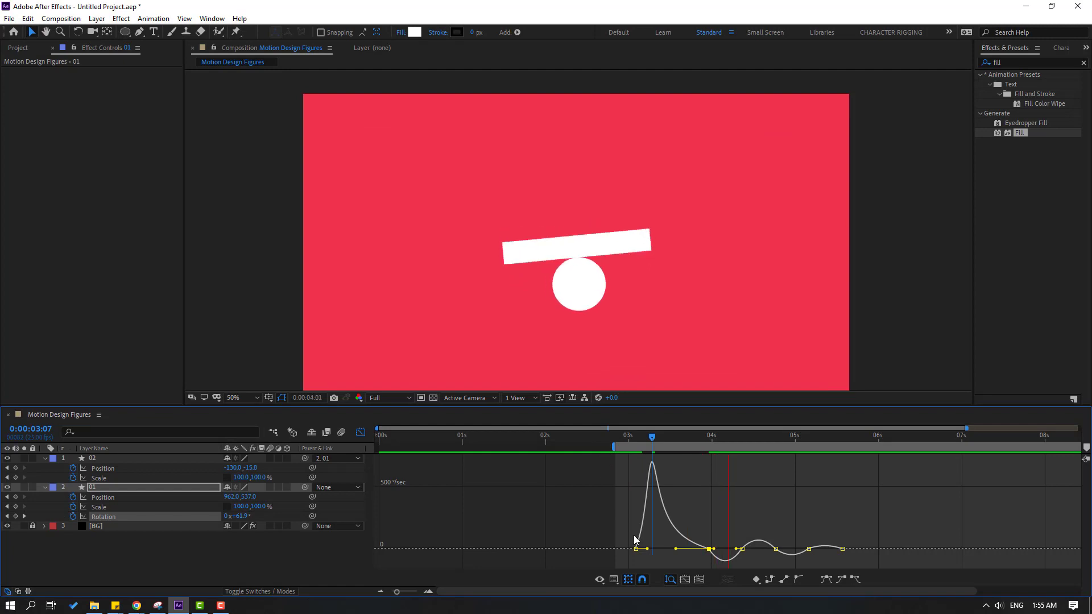
key("space")
key("ctrl+z")
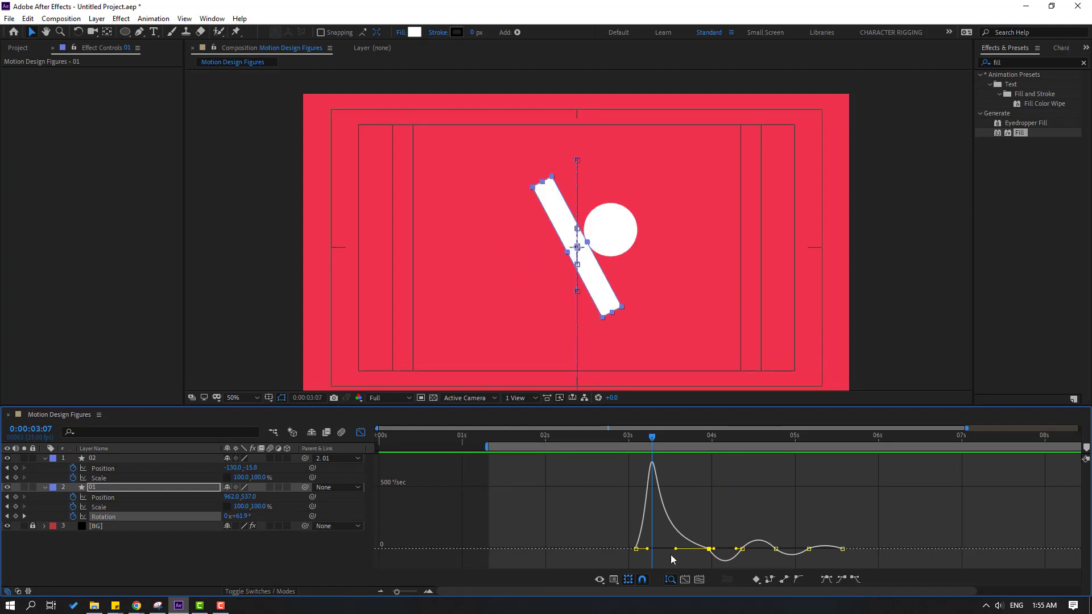
key("ctrl+z")
left_click_drag(485, 448, 573, 447)
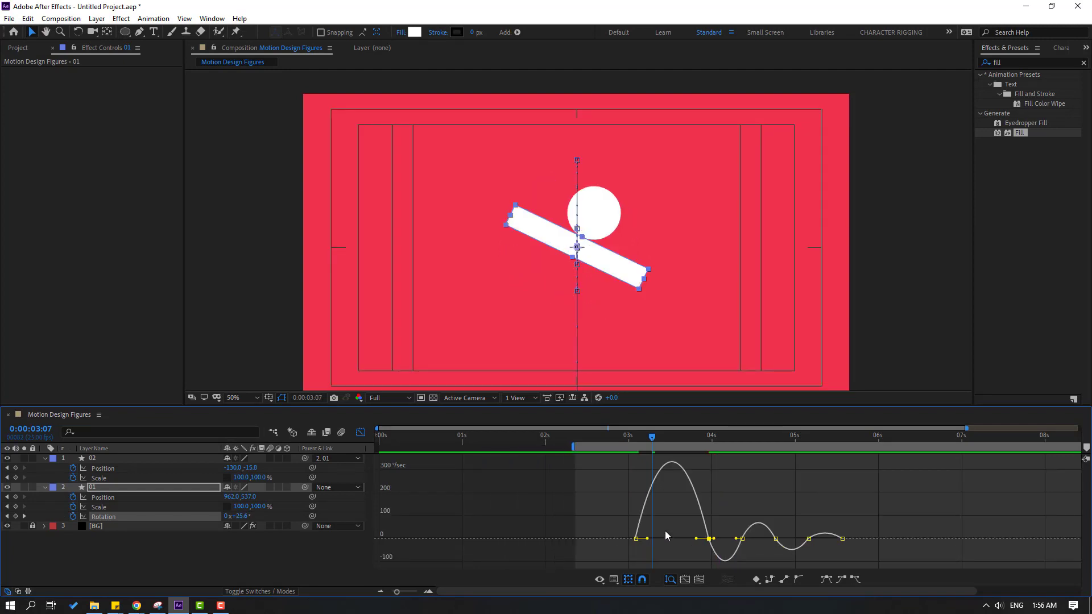
left_click_drag(653, 542, 659, 549)
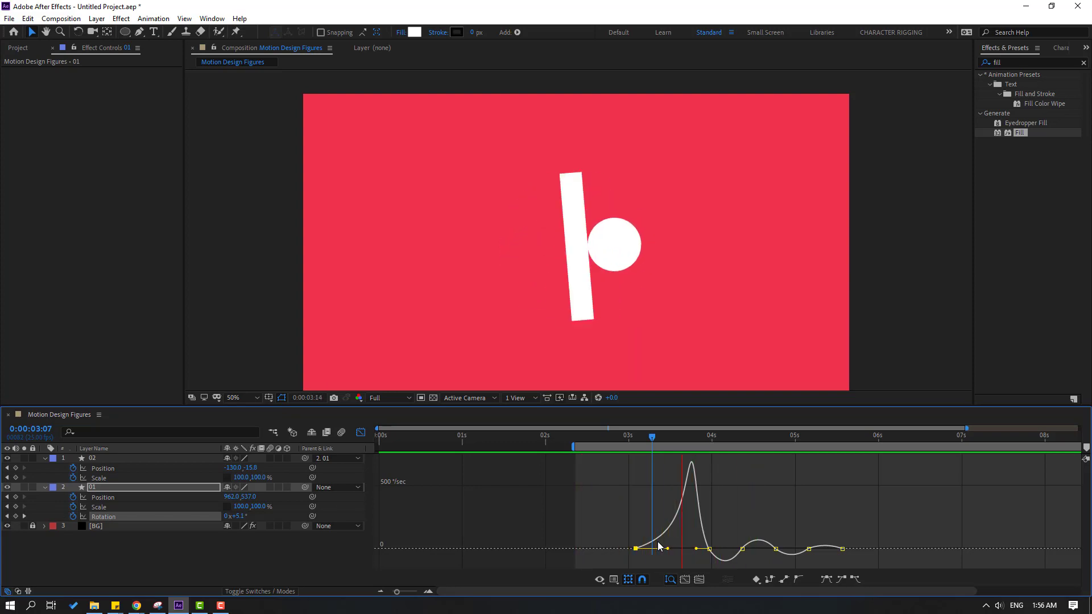
key("space")
Select circle layer 02 and key Position at 3:03, X -38 at 4:00, and -200 at 4:09
left_click(360, 432)
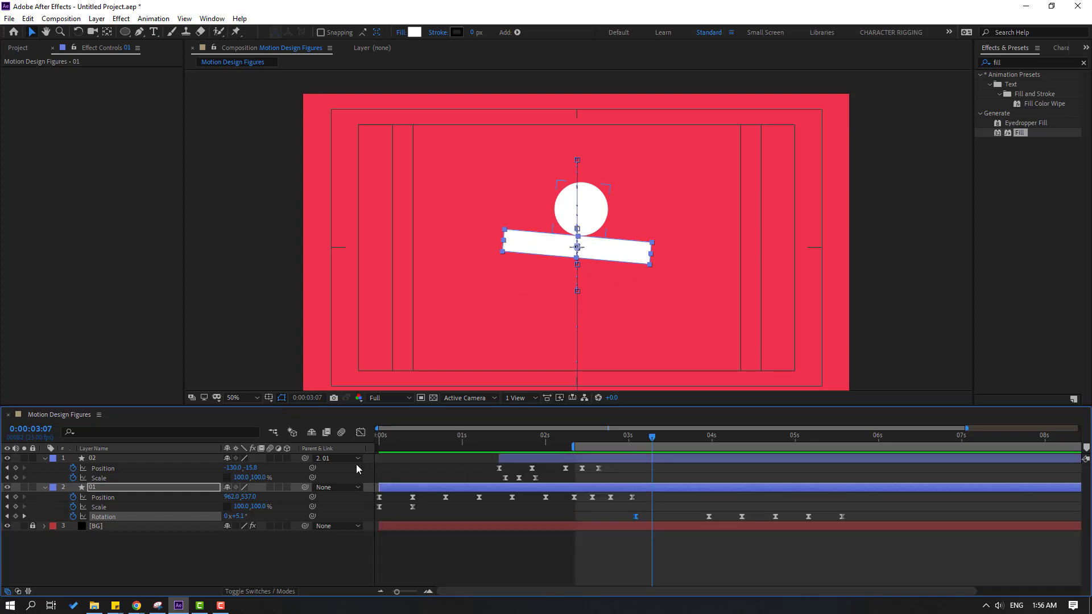
left_click(107, 459)
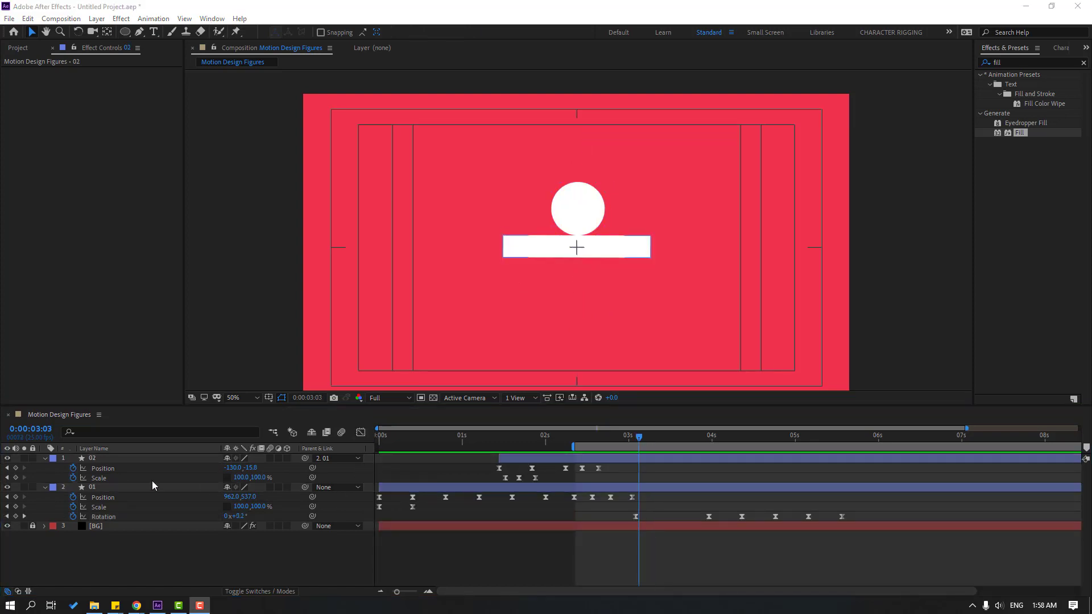
left_click(16, 468)
left_click_drag(647, 443, 704, 442)
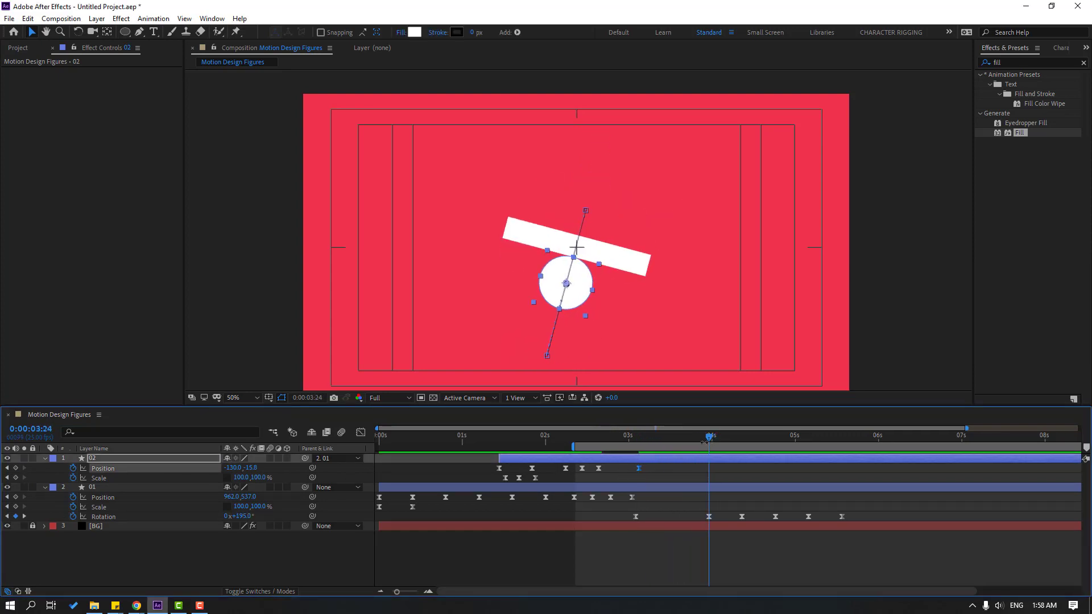
left_click_drag(230, 469, 737, 458)
left_click_drag(620, 442, 742, 448)
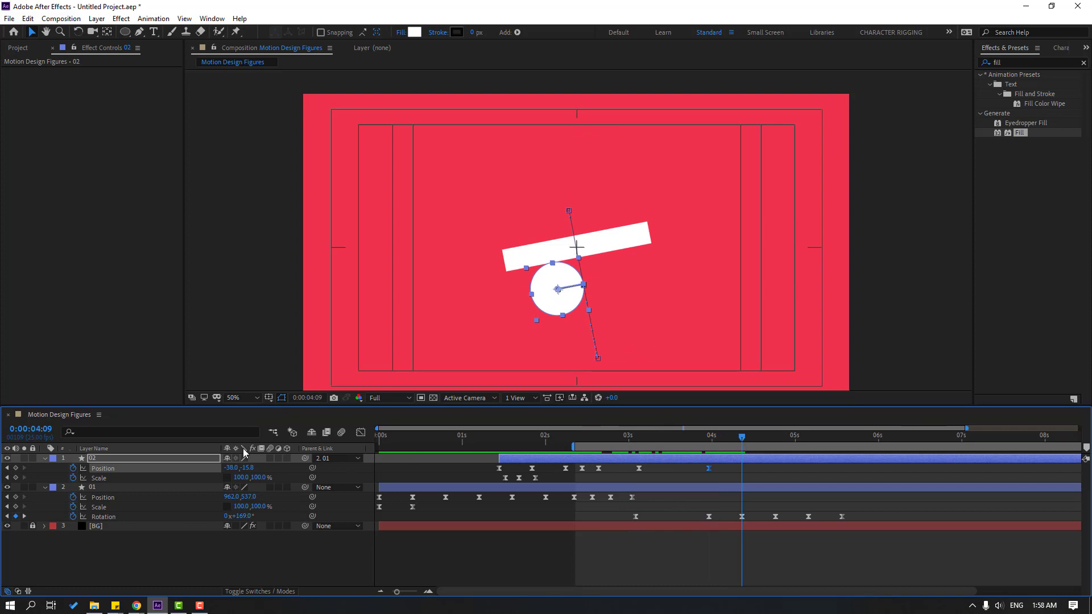
left_click_drag(229, 467, 704, 493)
Key Position at 4:19, -193 at 5:04, -135 at 5:14, then show the keyframes' speed graph
left_click_drag(702, 439, 775, 442)
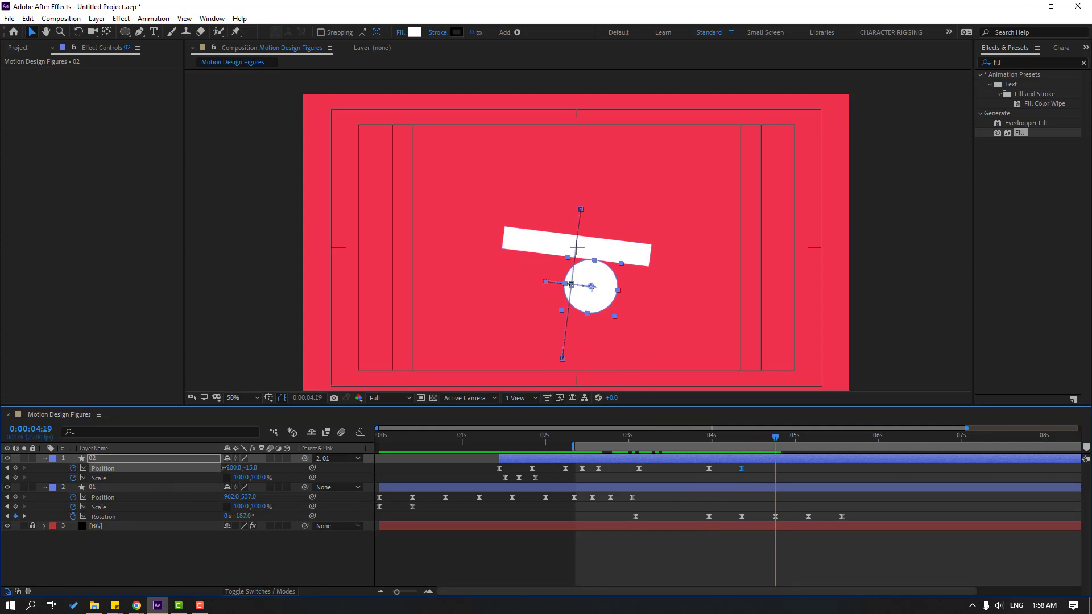
left_click_drag(223, 468, 292, 465)
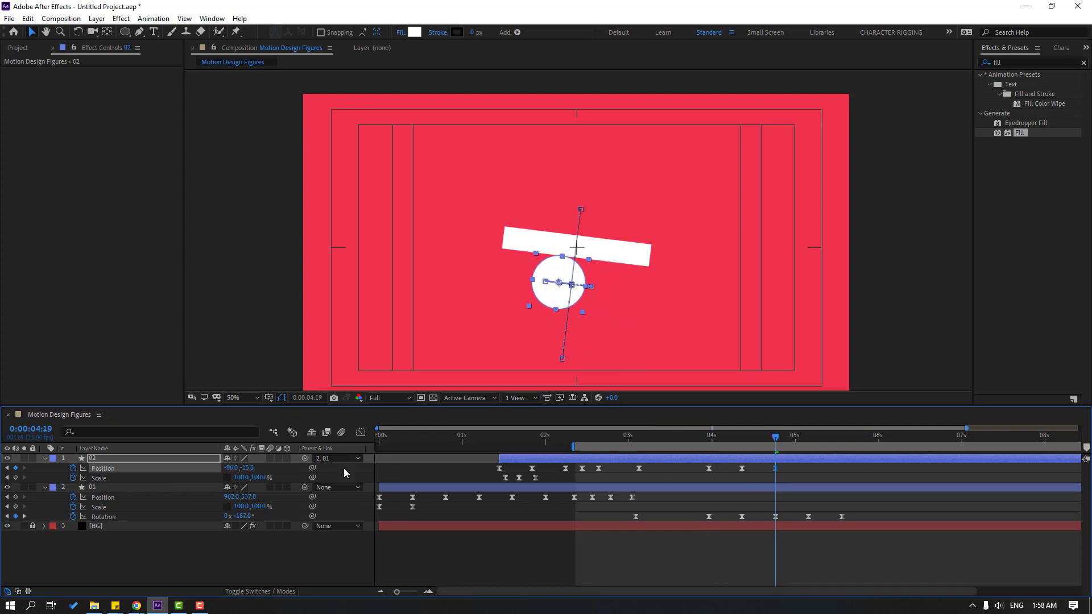
left_click_drag(775, 442, 811, 445)
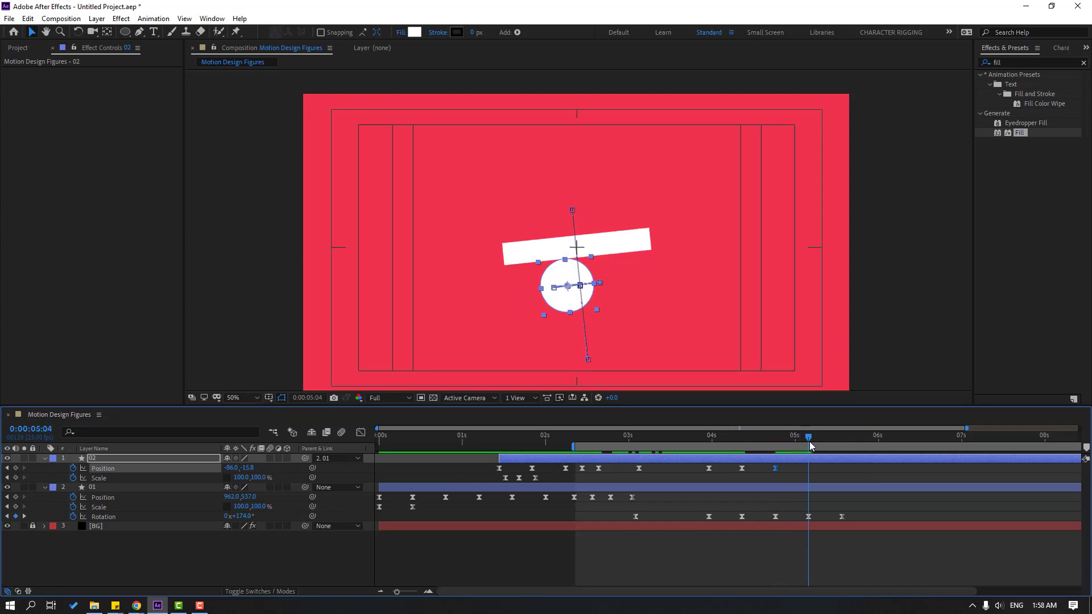
left_click_drag(229, 467, 168, 467)
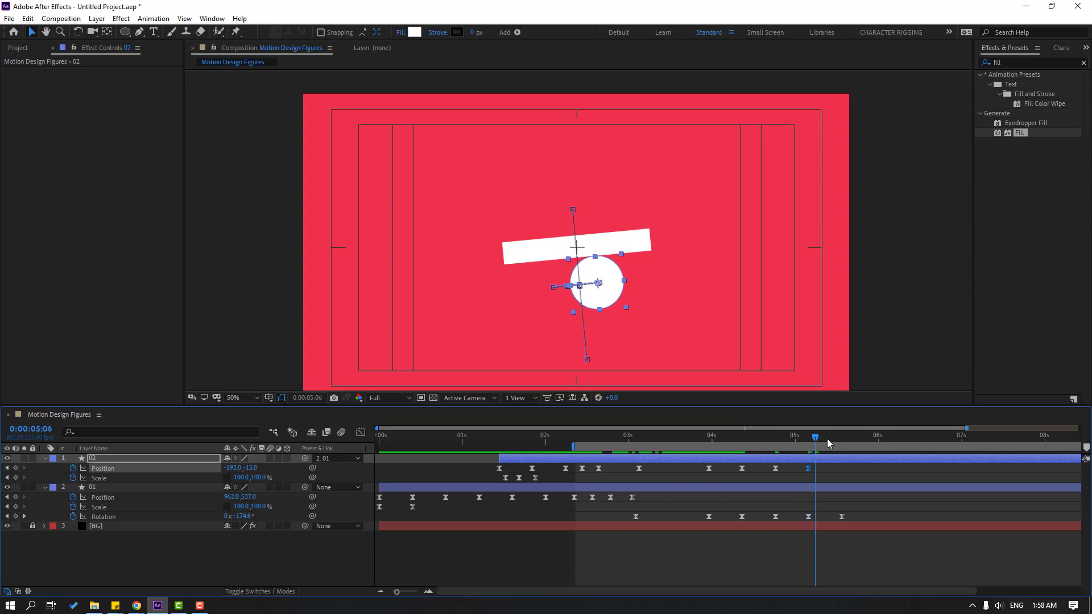
key("k")
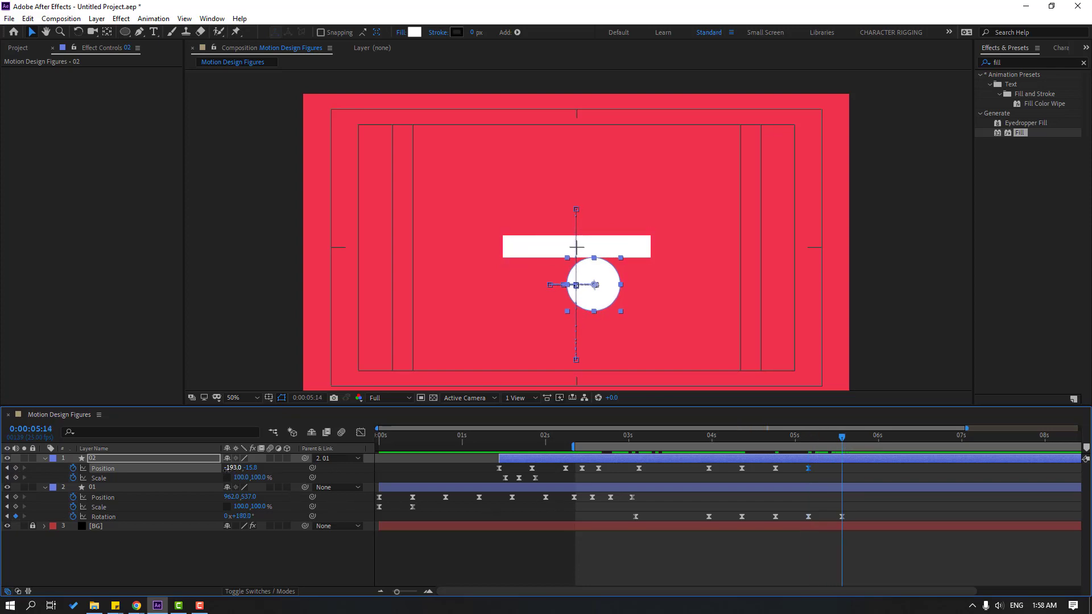
left_click_drag(233, 468, 267, 471)
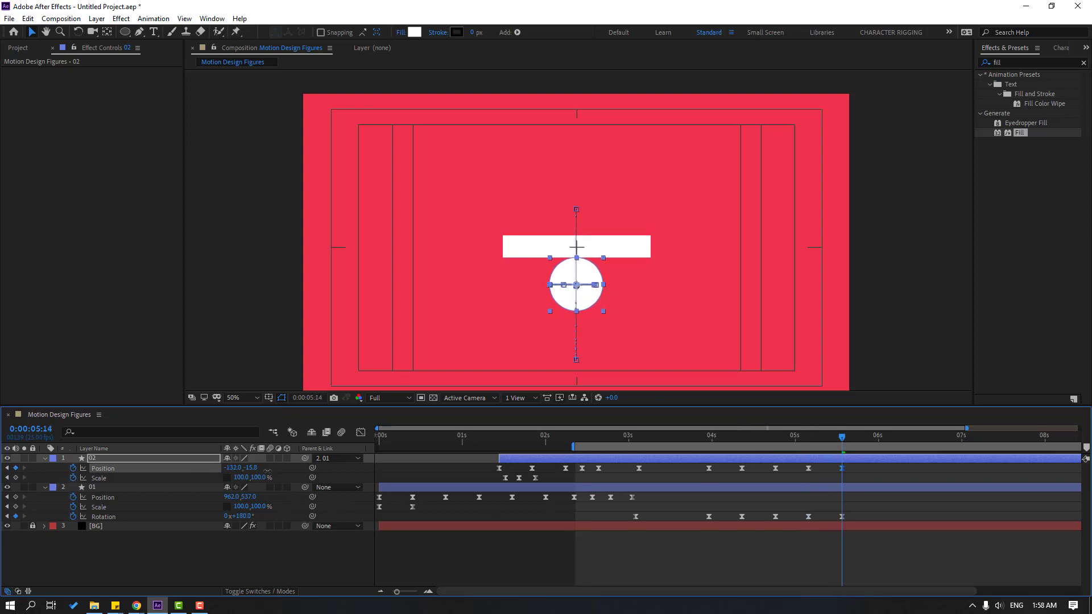
key("space")
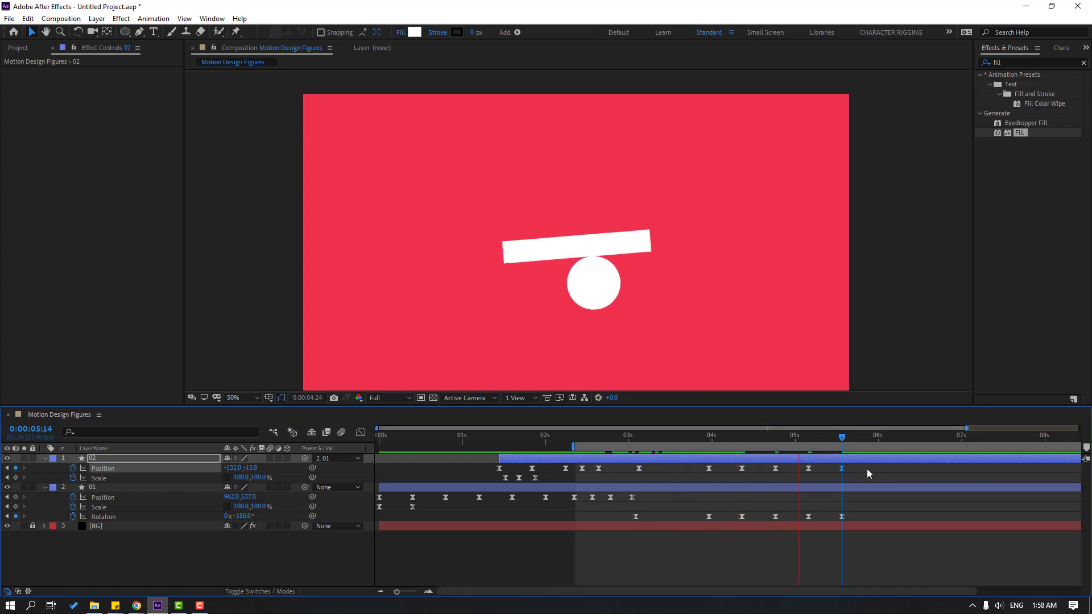
key("space")
left_click_drag(858, 472, 633, 467)
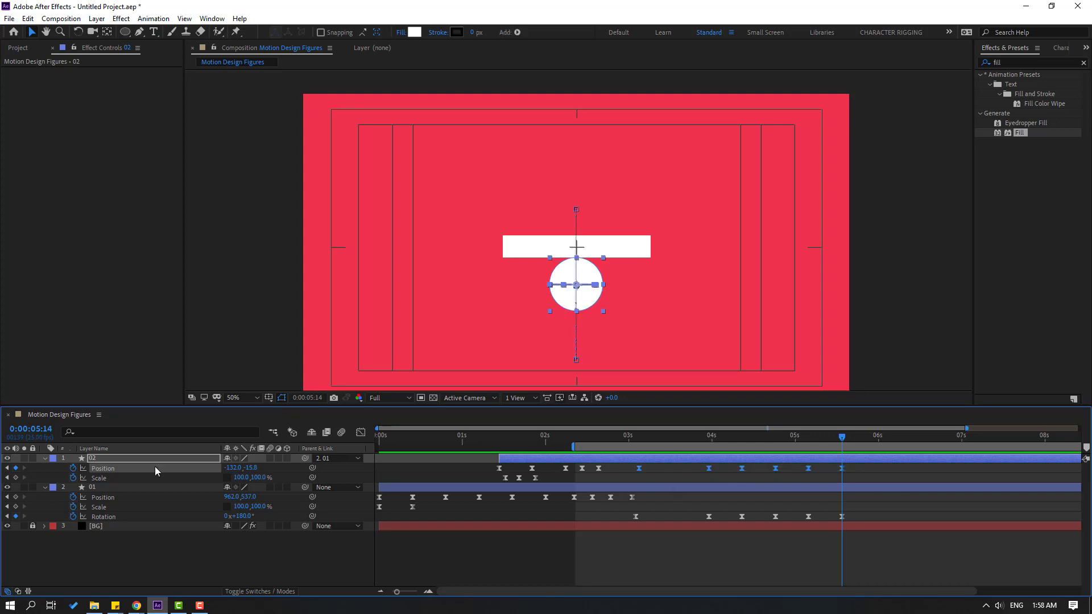
left_click(360, 434)
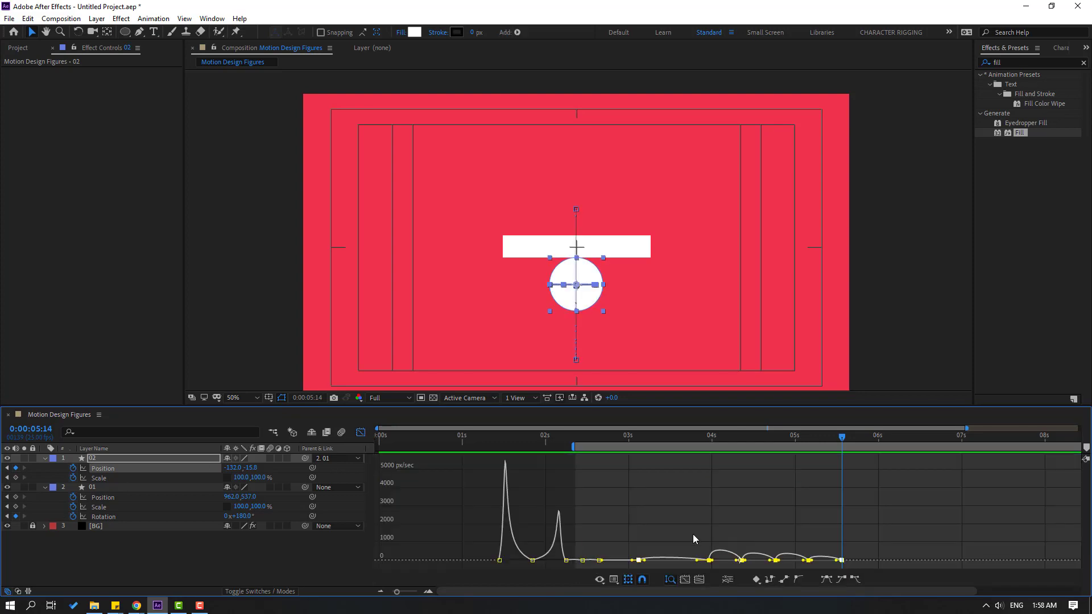
Stretch a Position keyframe's influence to about 49% near 3:11, preview, and return to keyframe view
key("equal")
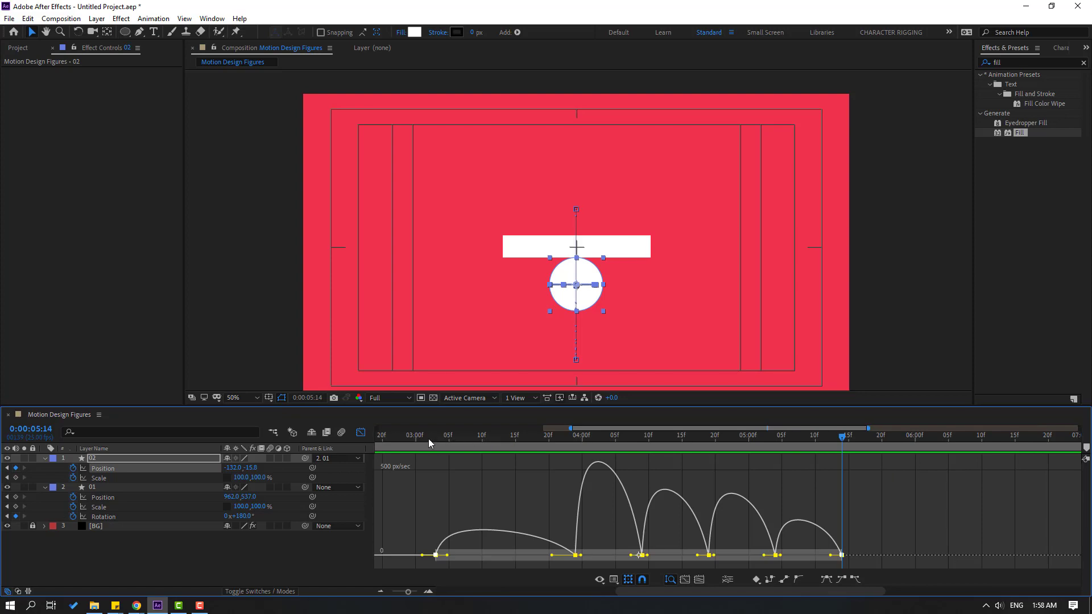
left_click_drag(428, 438, 489, 439)
left_click(480, 540)
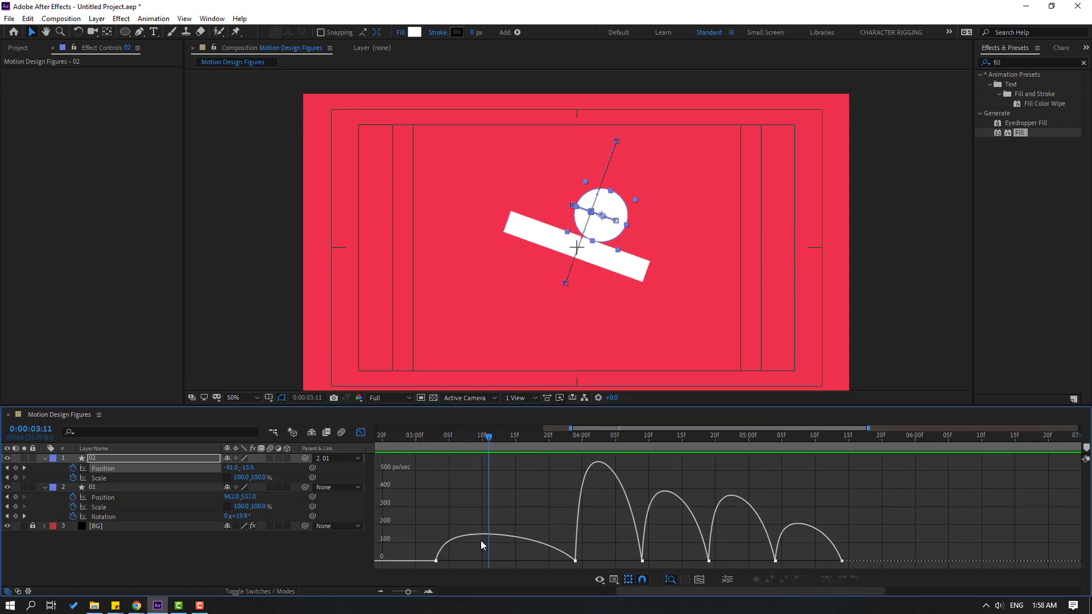
left_click_drag(447, 561, 529, 562)
key("minus")
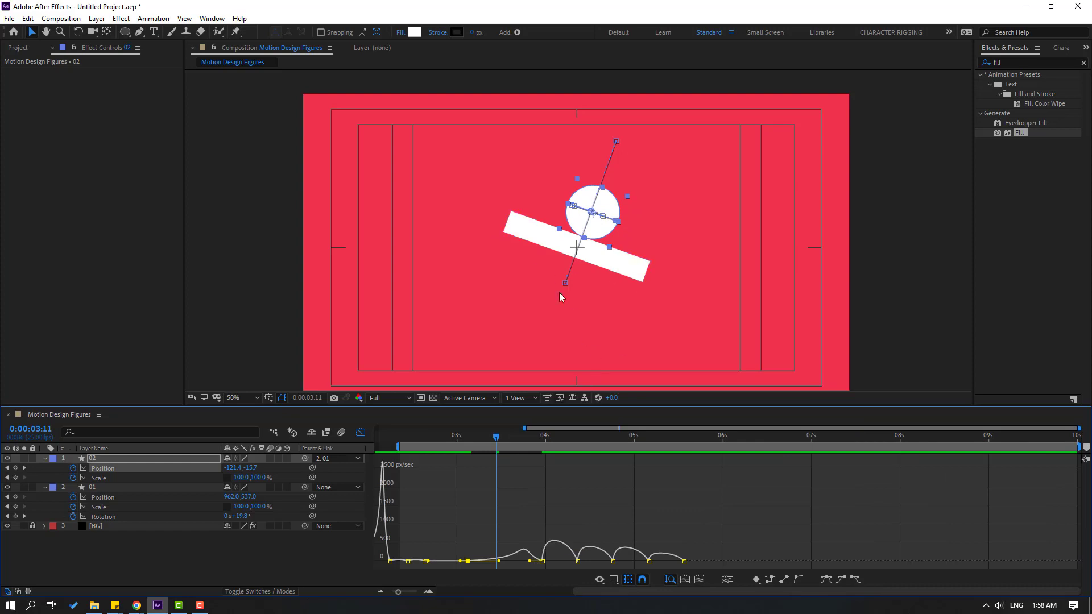
key("space")
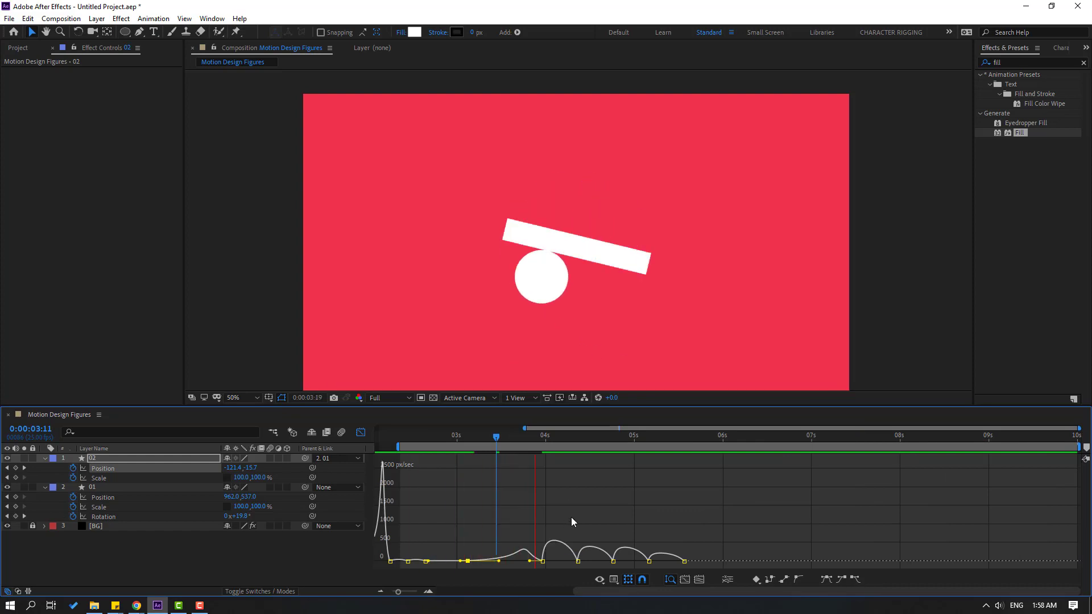
left_click(497, 436)
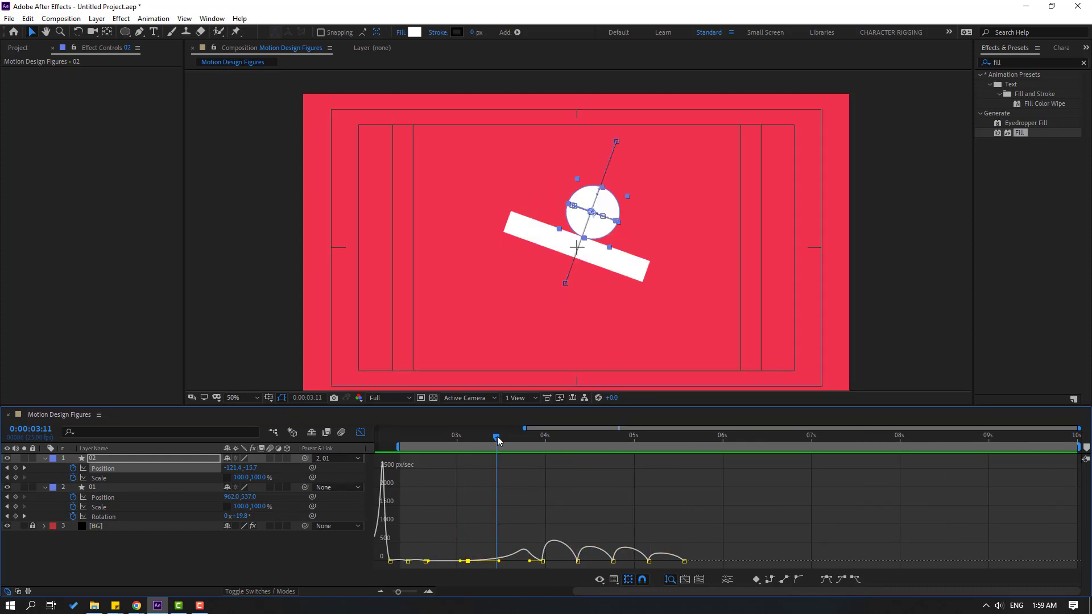
left_click_drag(497, 435, 540, 441)
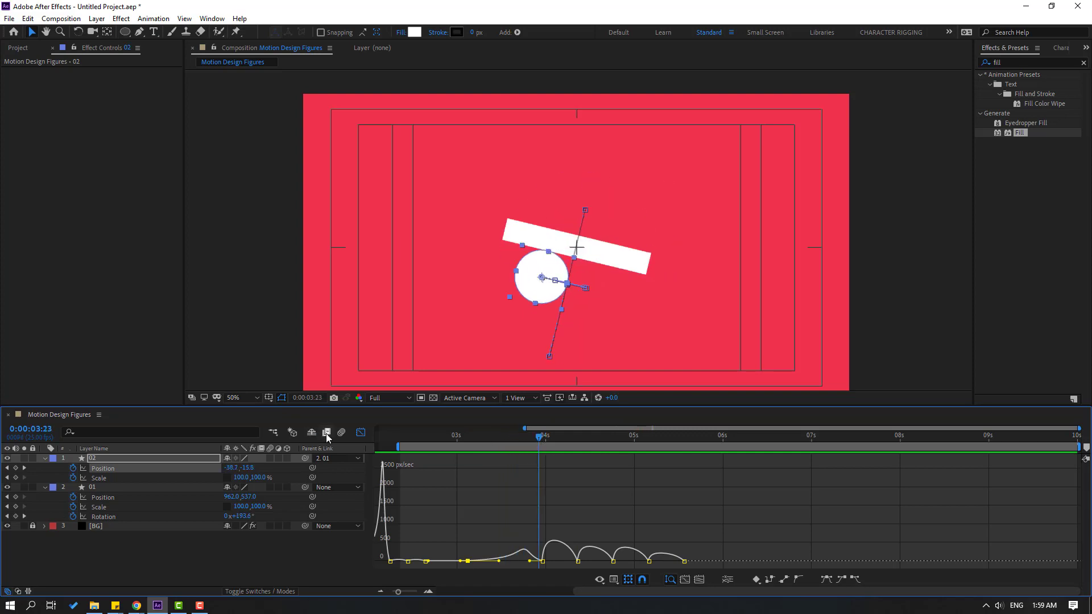
key("shift+F3")
Preview from 3:00, set circle X to -176 at 4:09 and -66 at 3:24
left_click(456, 436)
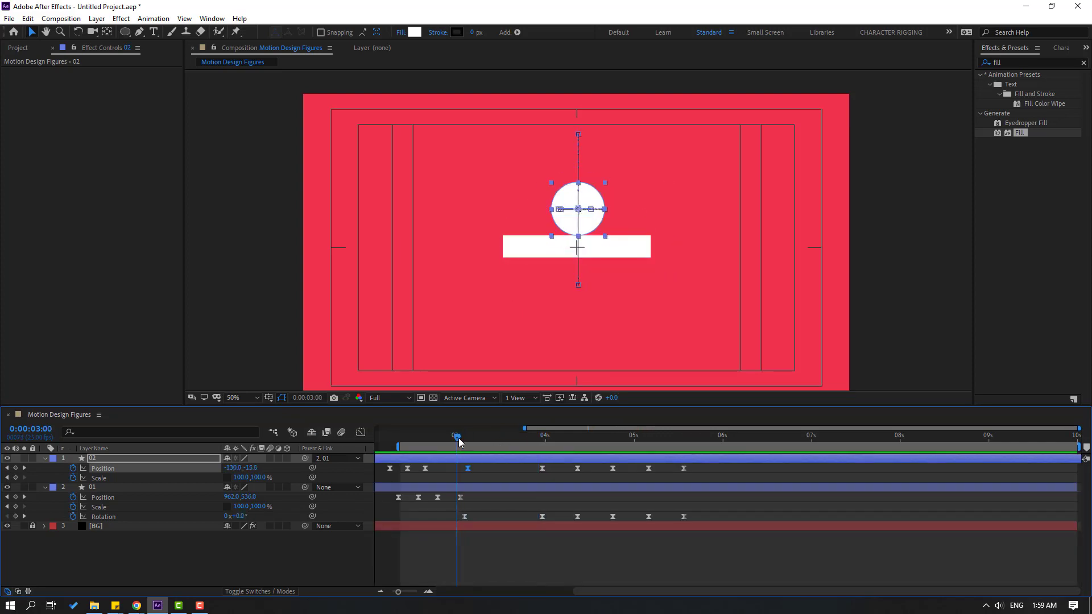
key("b")
key("space")
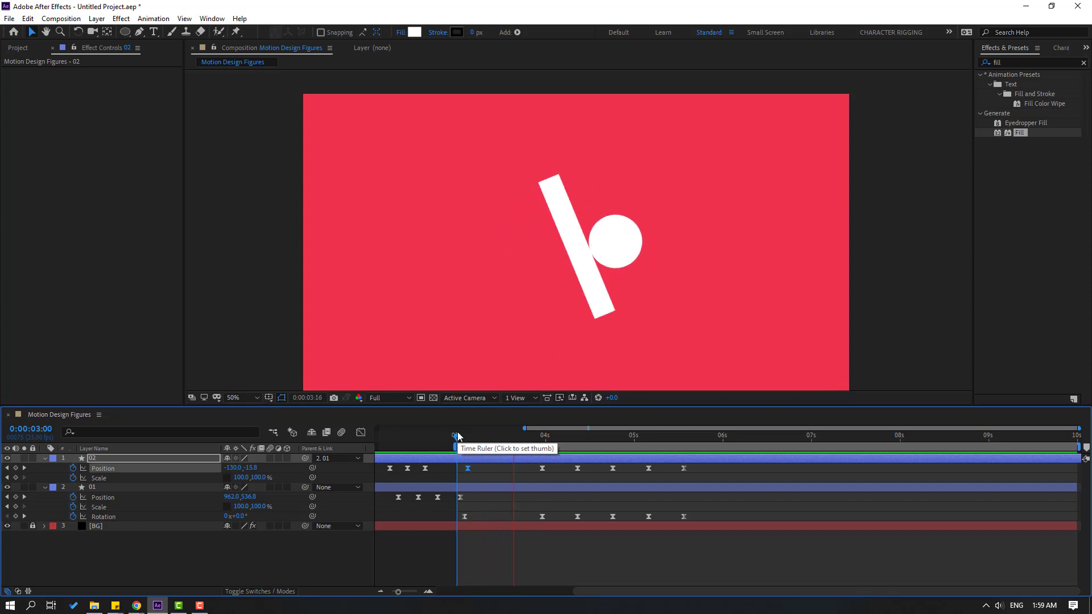
left_click_drag(546, 436, 577, 435)
left_click(577, 469)
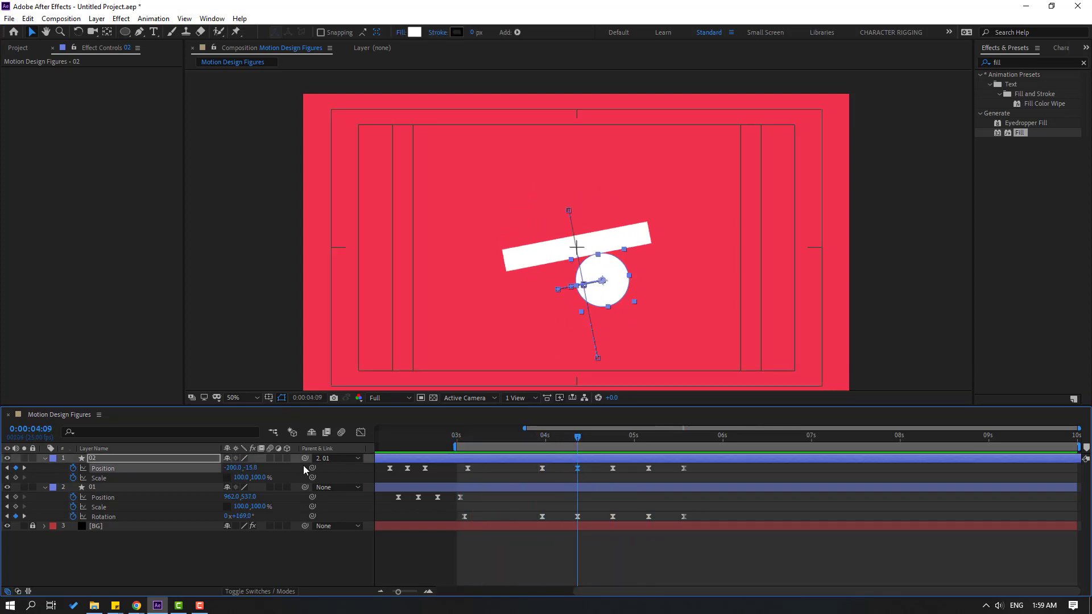
left_click_drag(233, 468, 247, 468)
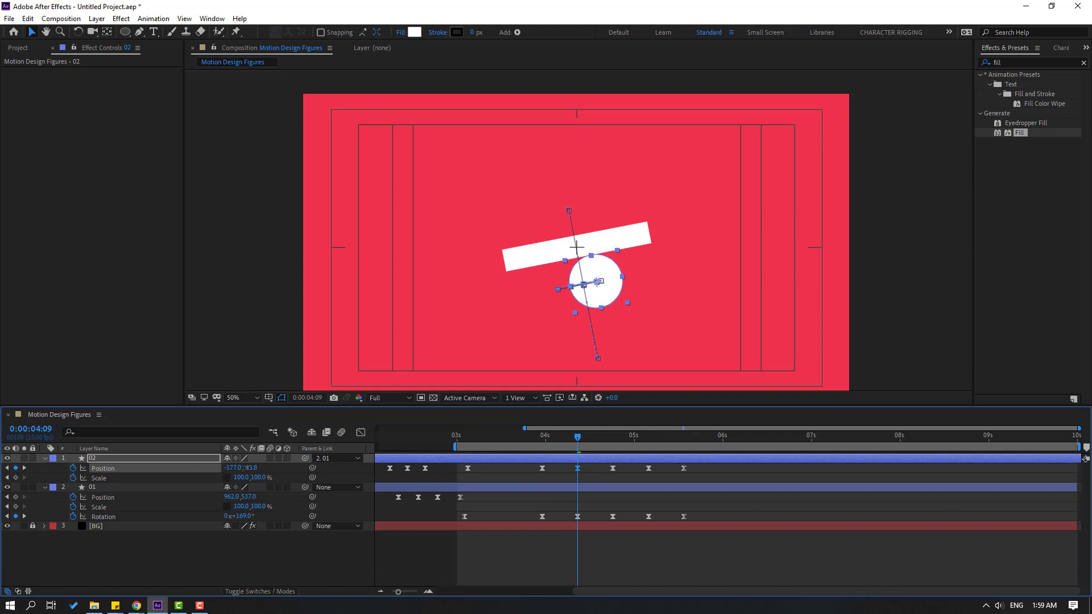
left_click(541, 436)
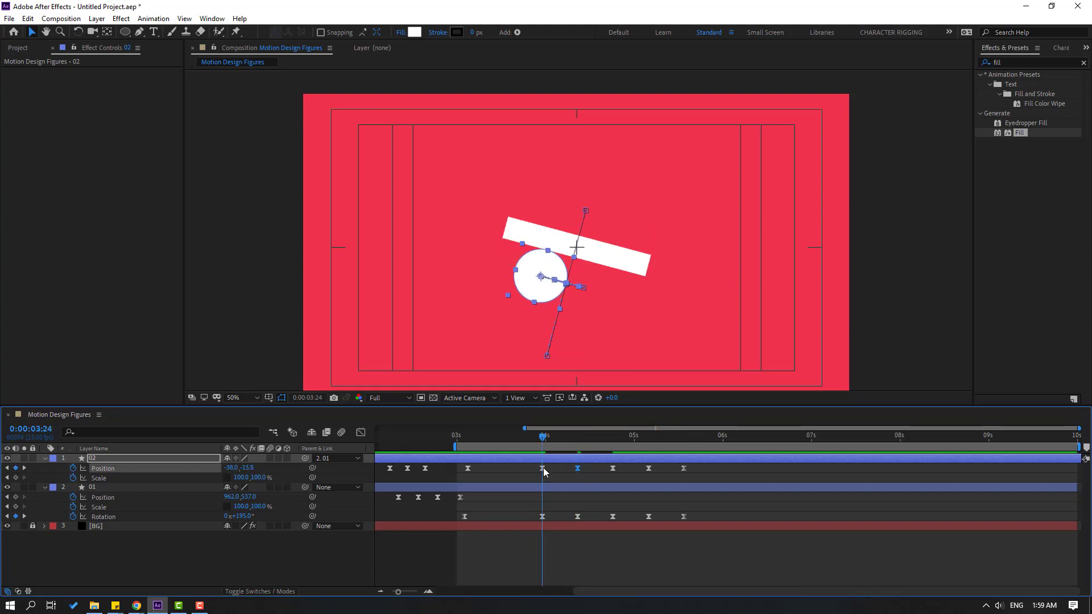
left_click_drag(232, 468, 216, 468)
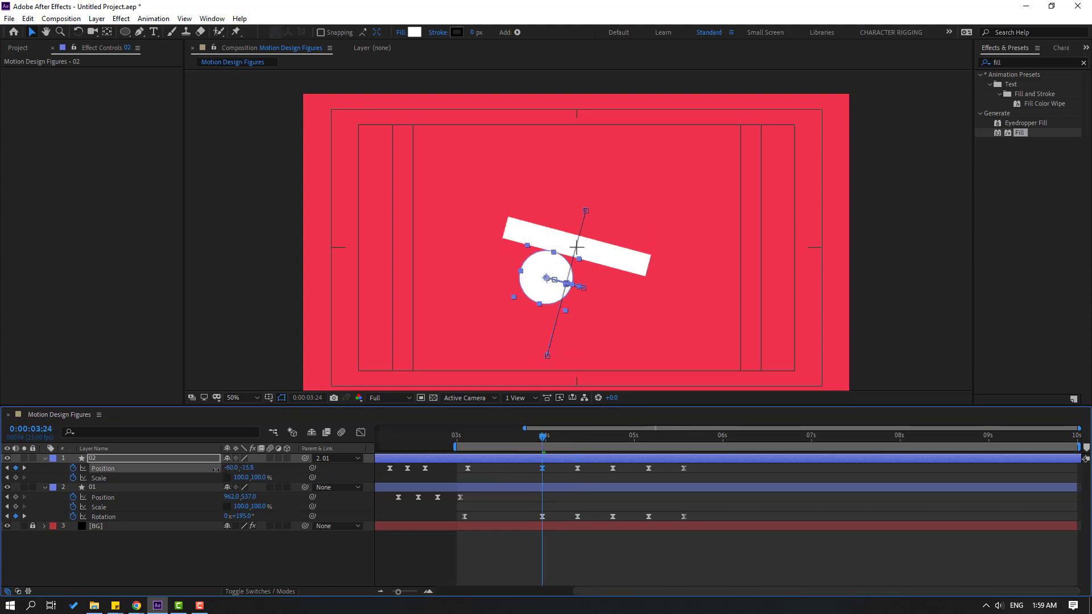
key("space")
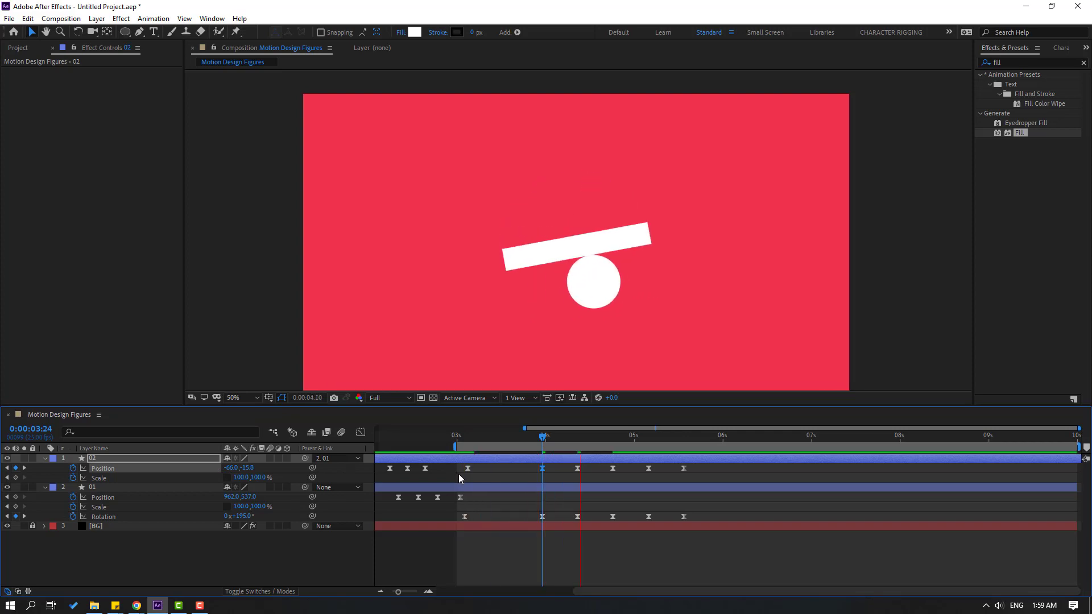
key("space")
Set circle Position X to -88 at 4:19 and -174 at 5:04, then preview
left_click_drag(574, 435, 613, 438)
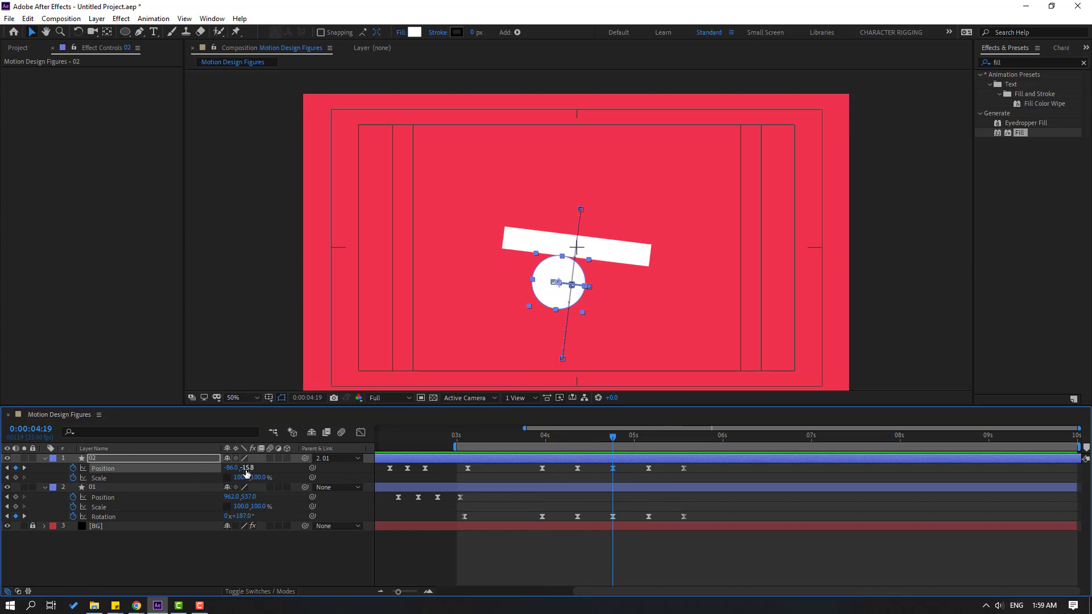
left_click_drag(238, 468, 235, 468)
left_click_drag(617, 439, 648, 444)
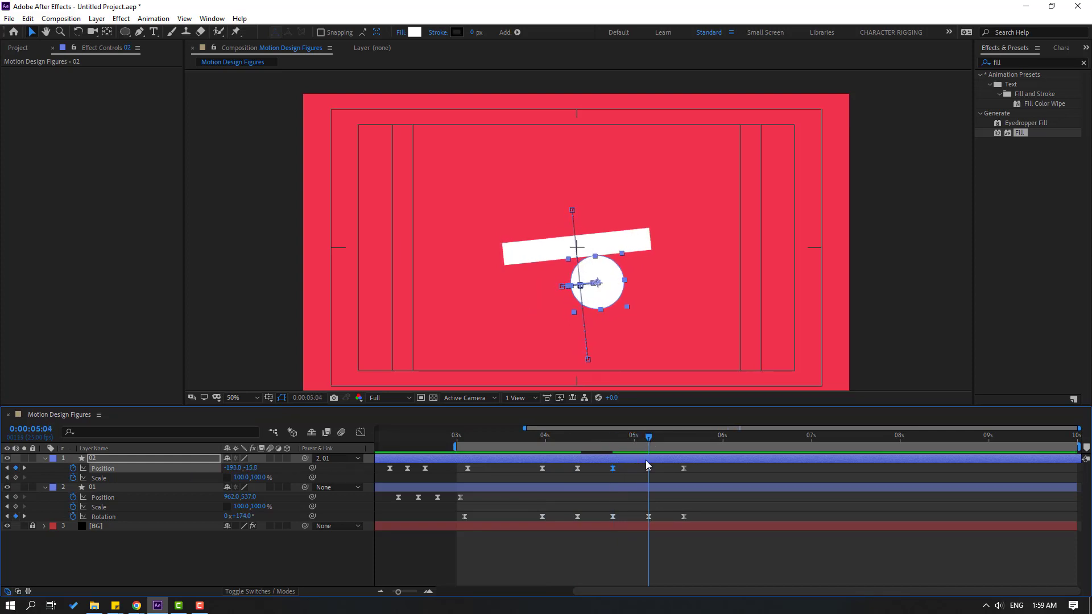
left_click_drag(233, 468, 244, 467)
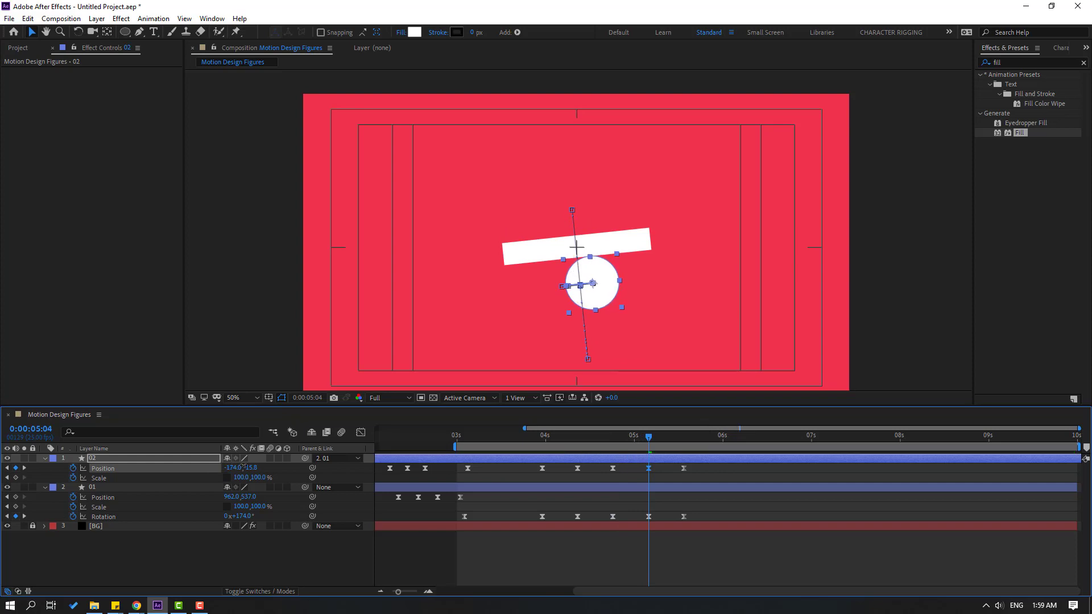
left_click_drag(662, 438, 680, 439)
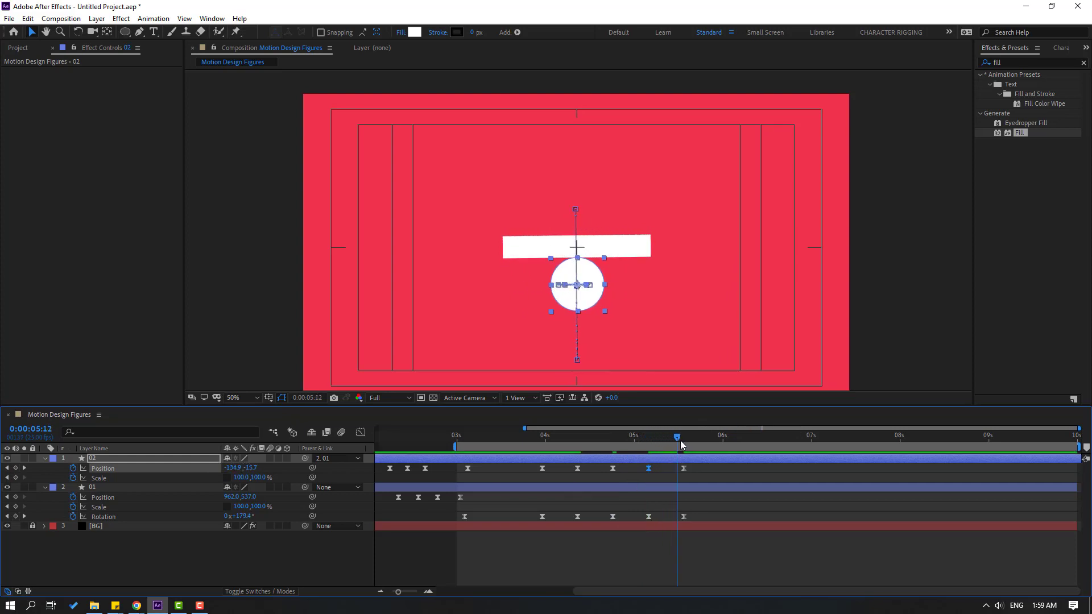
key("space")
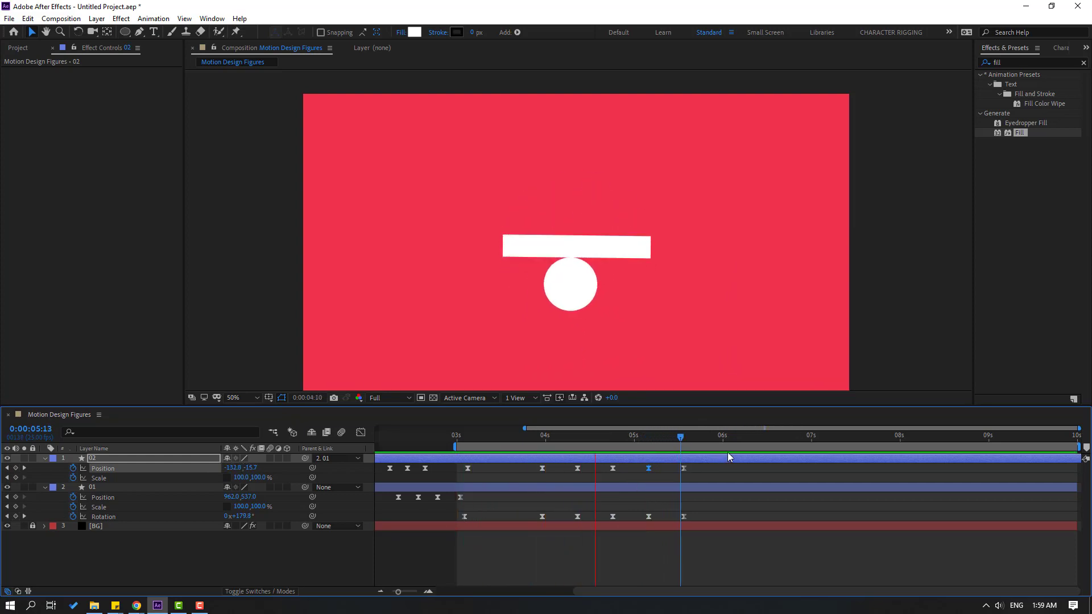
key("space")
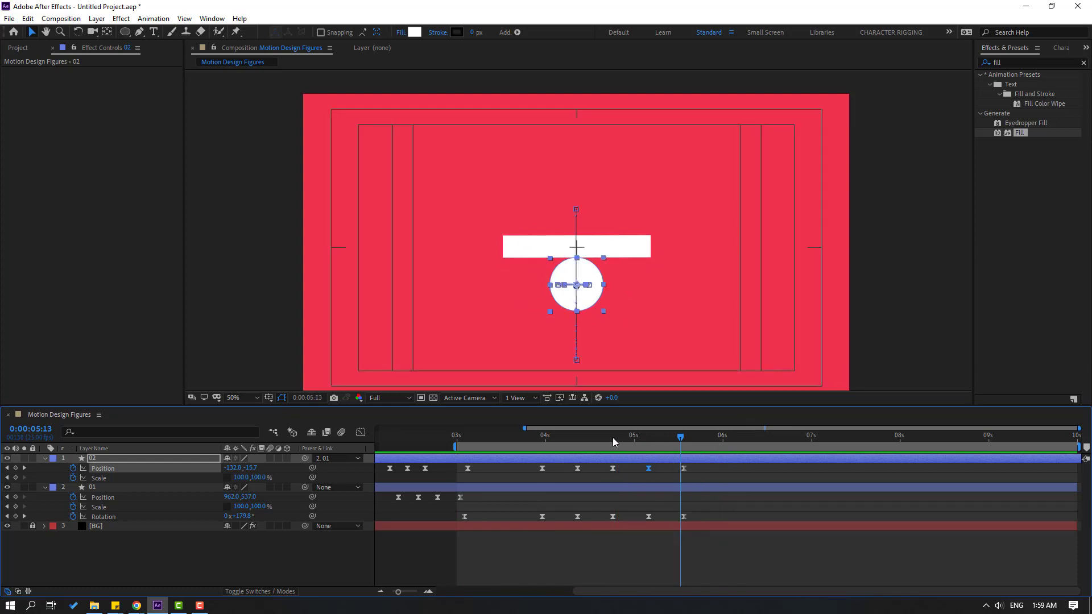